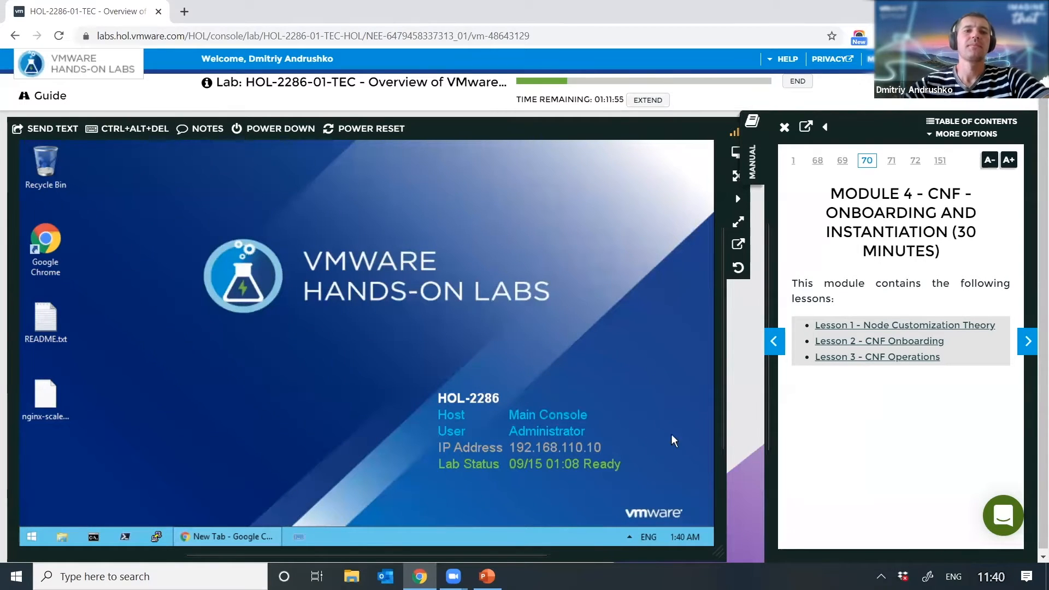
Step: Bring Chrome back up and load the TCA Manager login page from the Region A bookmarks
{"action": "left_click", "coordinate": [238, 541]}
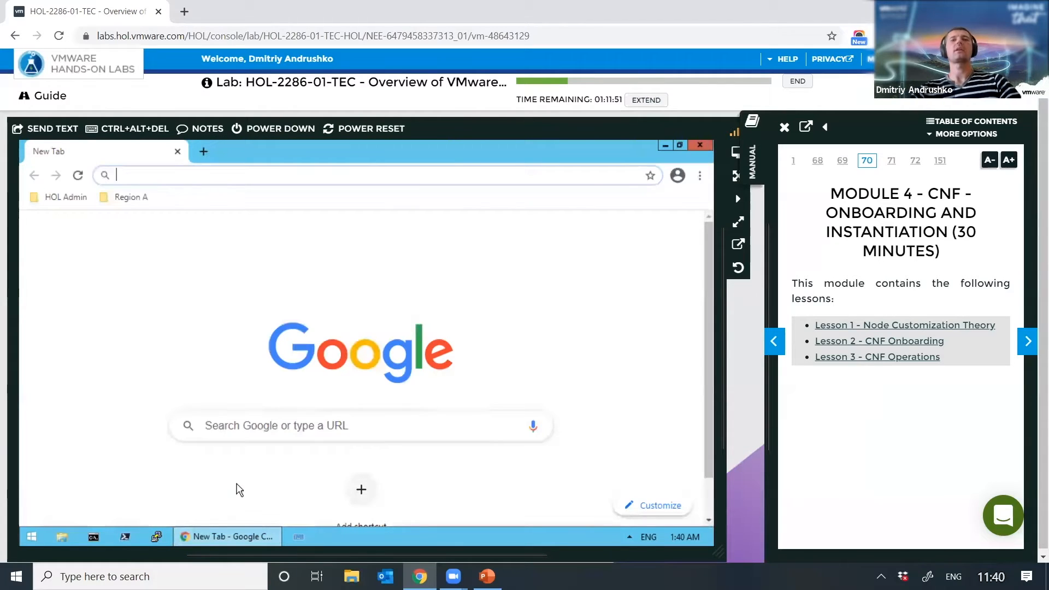
{"action": "left_click", "coordinate": [135, 200]}
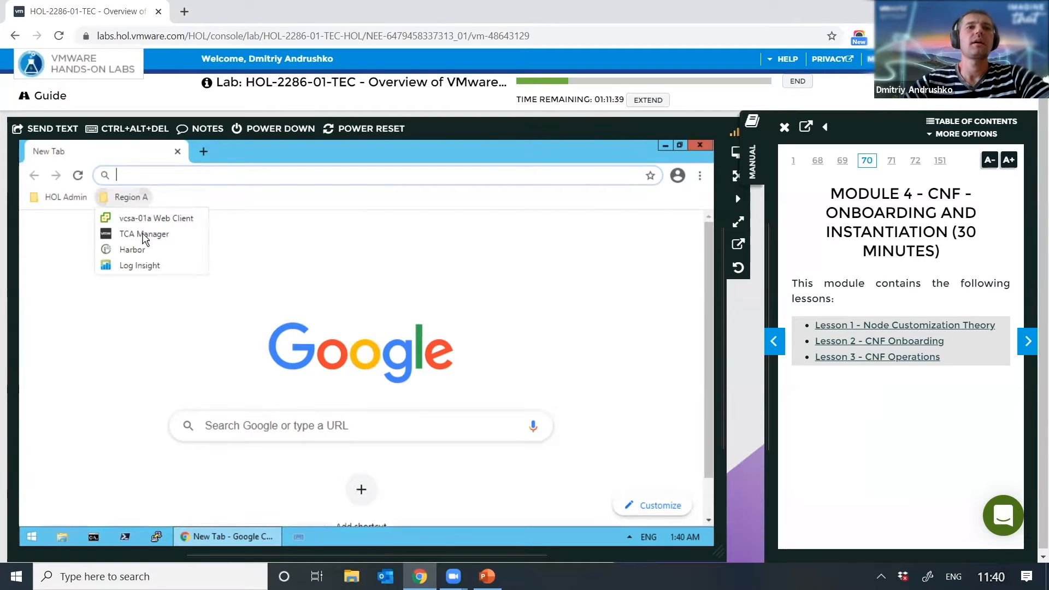
{"action": "left_click", "coordinate": [144, 237]}
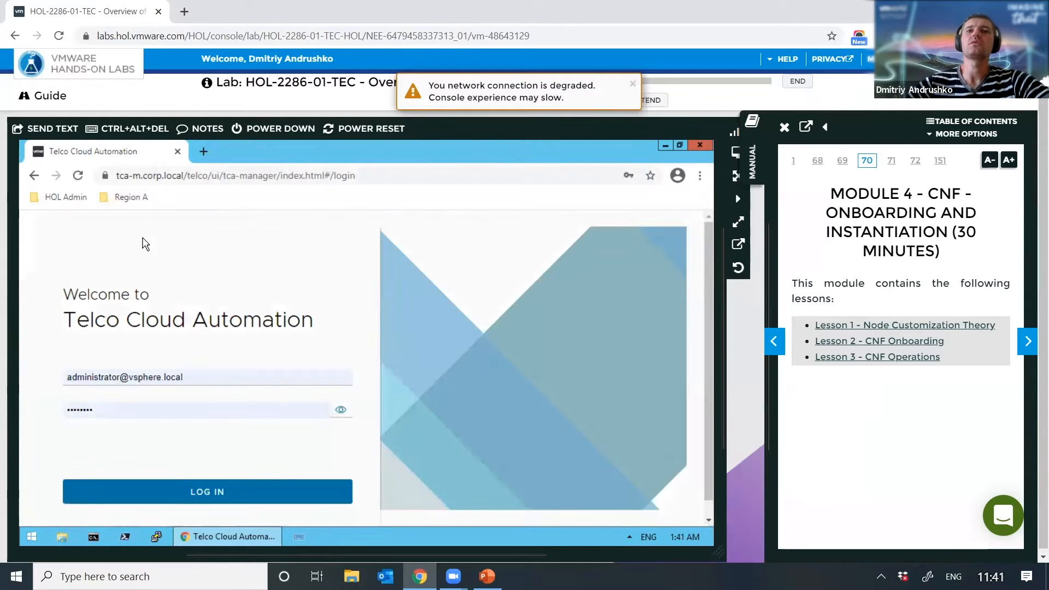
Step: Log in to Telco Cloud Automation, dismiss the Software Update banner, and return the sidebar to the top
{"action": "left_click", "coordinate": [273, 495]}
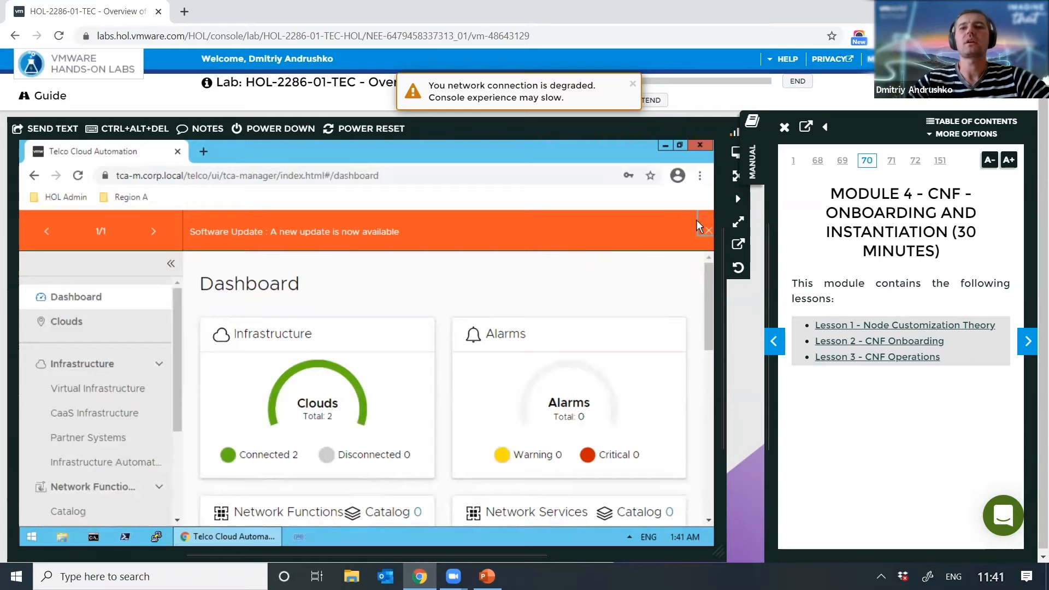
{"action": "left_click", "coordinate": [708, 232]}
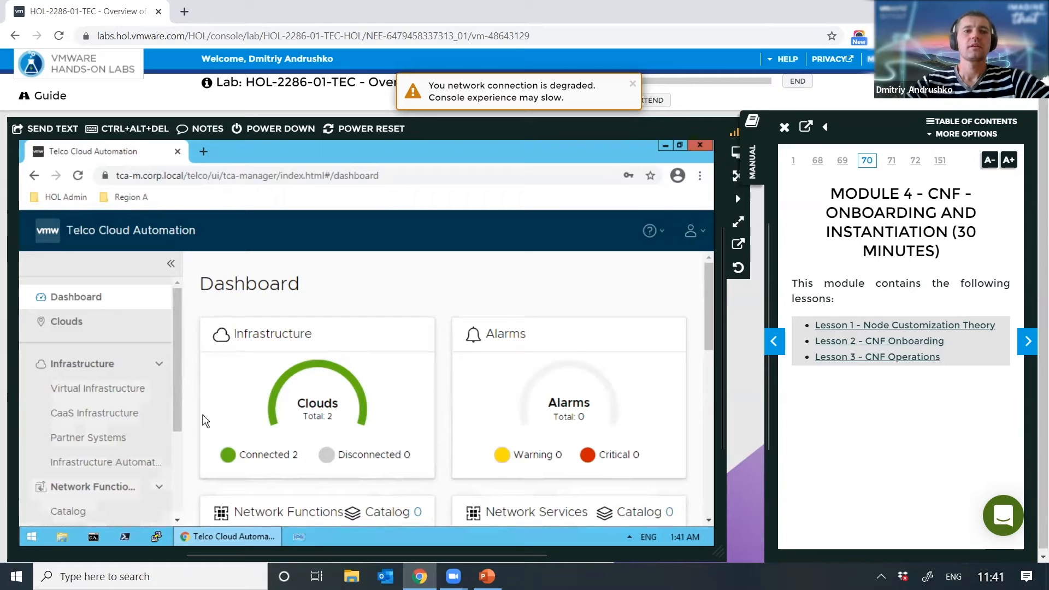
{"action": "left_click", "coordinate": [176, 464]}
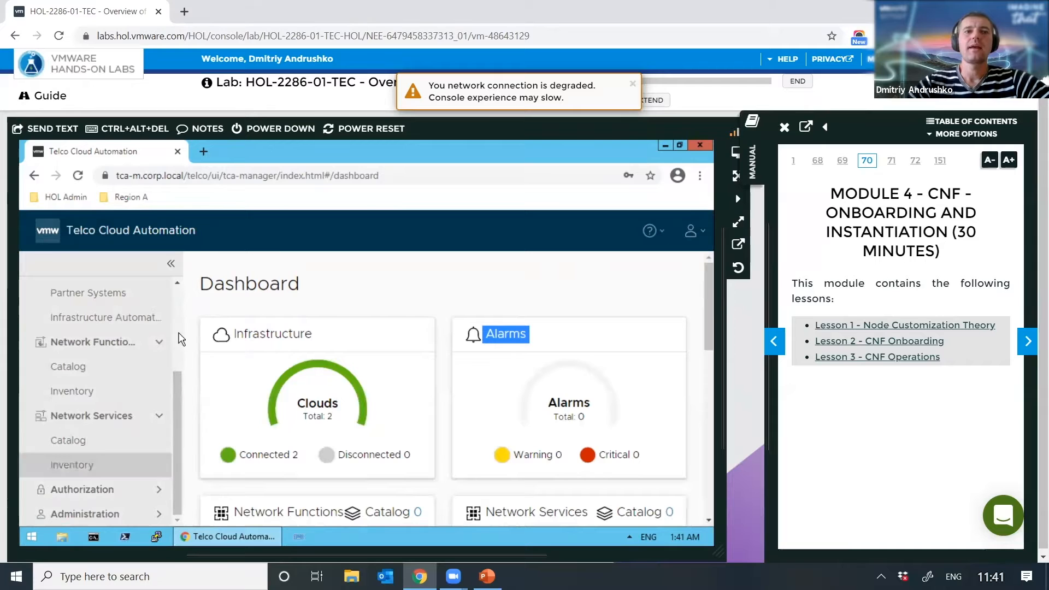
{"action": "scroll", "coordinate": [164, 327], "scroll_direction": "up", "scroll_amount": 3}
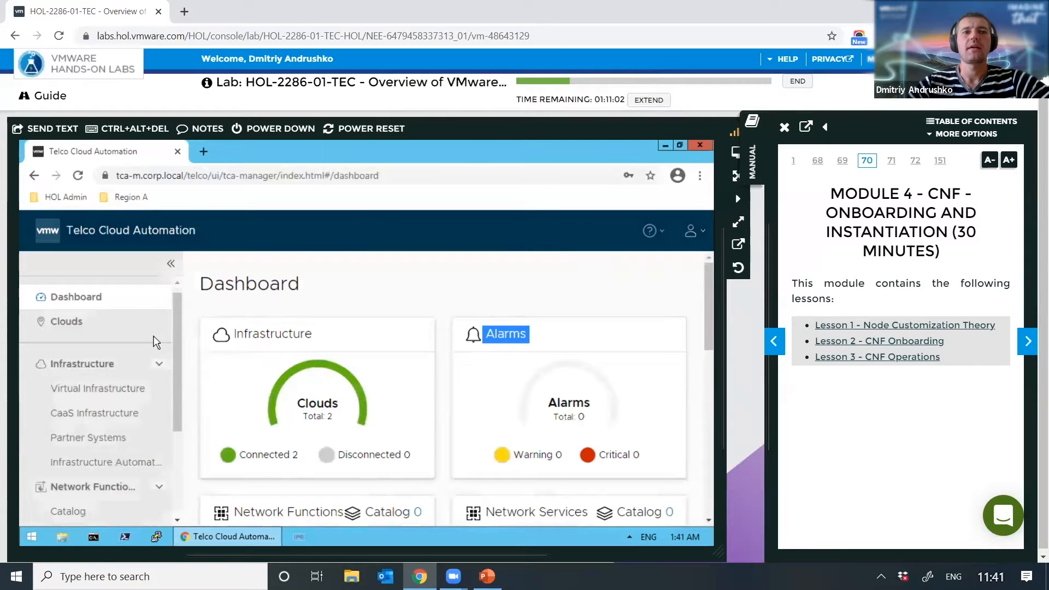
Step: Check the tkg-data cluster and the Internal Harbor partner system details, then start a blank browser tab
{"action": "left_click", "coordinate": [121, 420]}
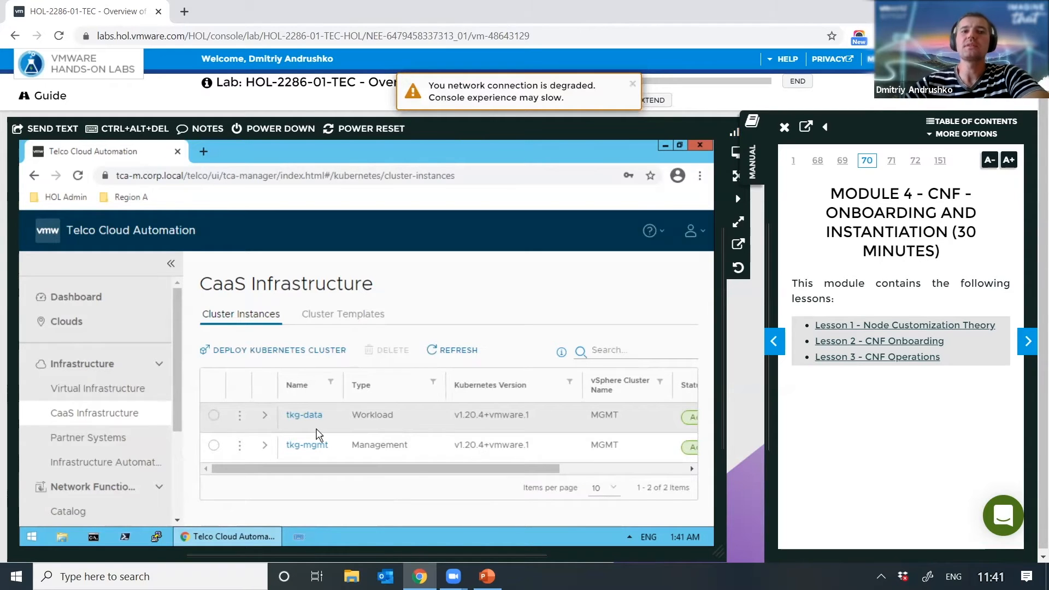
{"action": "left_click", "coordinate": [97, 442]}
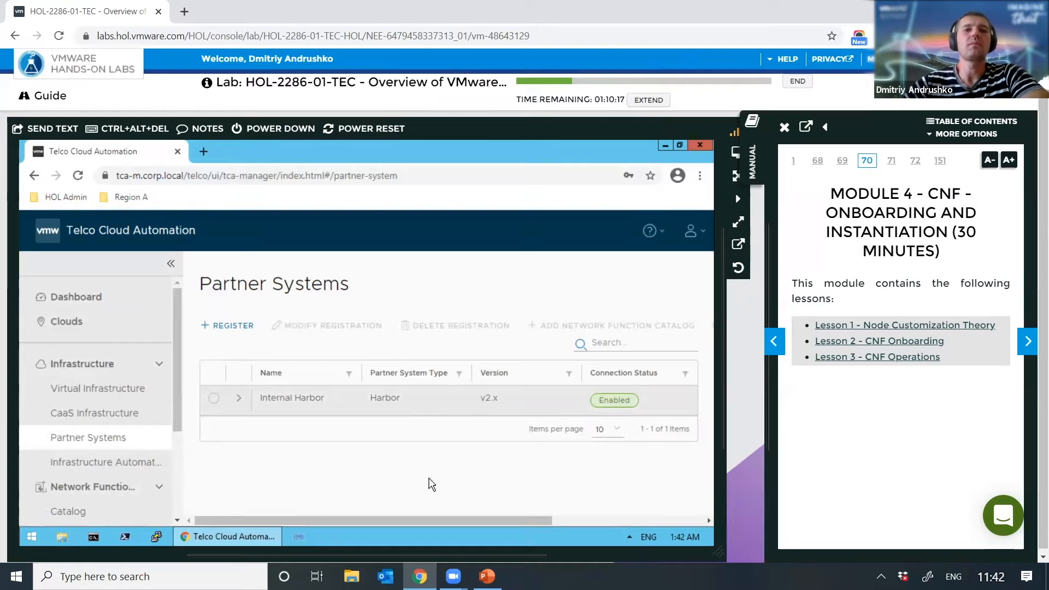
{"action": "left_click", "coordinate": [238, 404]}
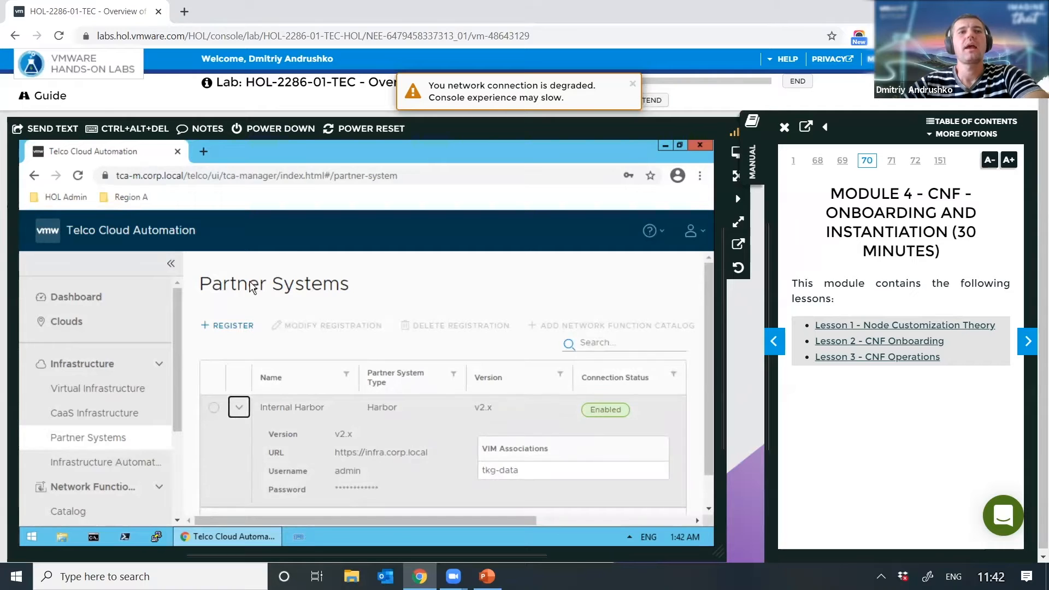
{"action": "left_click", "coordinate": [204, 150]}
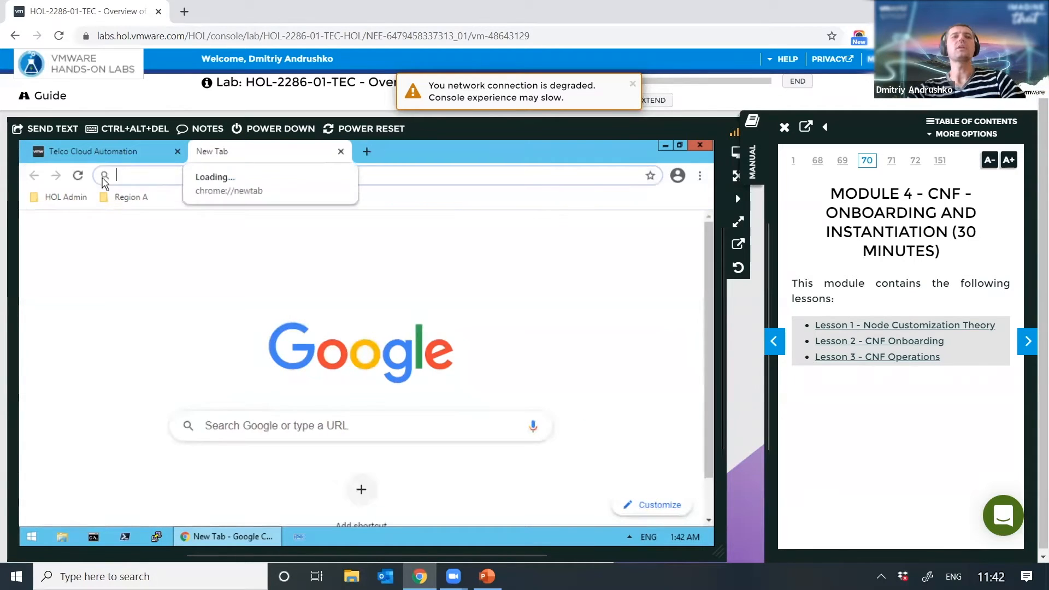
Step: Load the Harbor login page from the Region A bookmark folder
{"action": "left_click", "coordinate": [123, 196]}
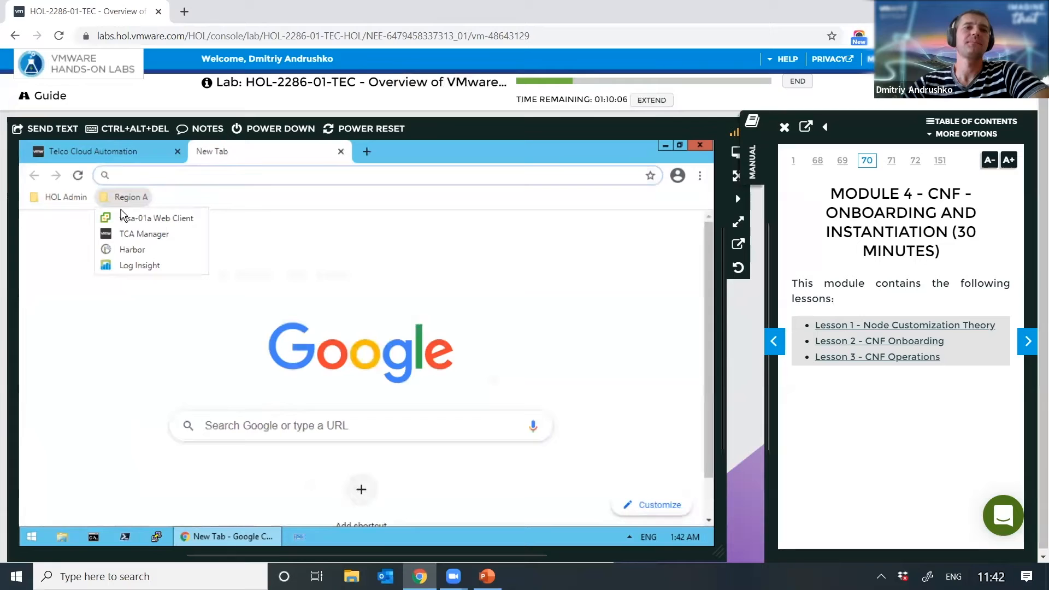
{"action": "left_click", "coordinate": [137, 253]}
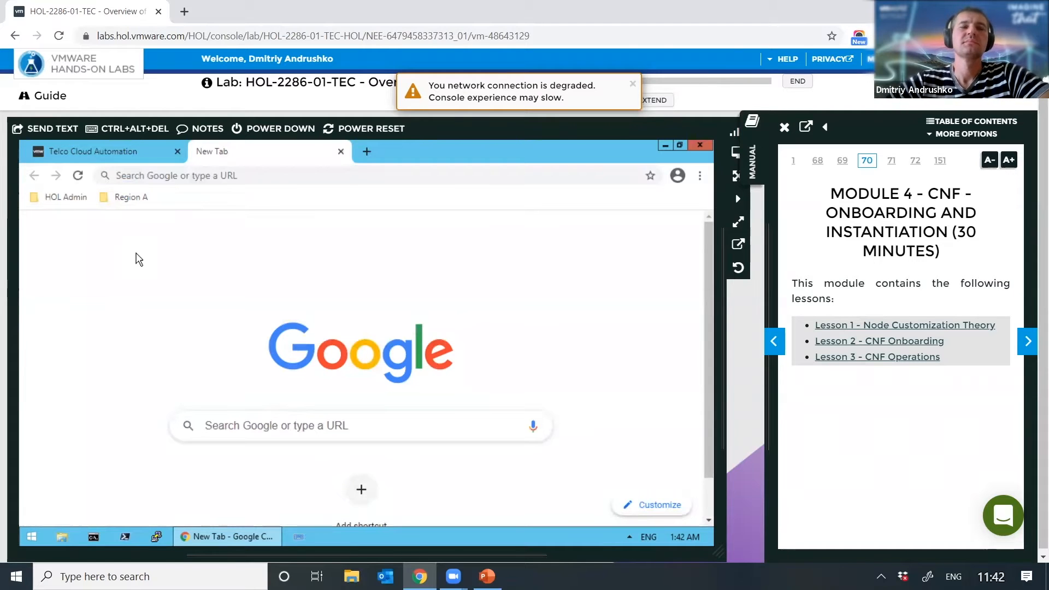
{"action": "left_click", "coordinate": [137, 200]}
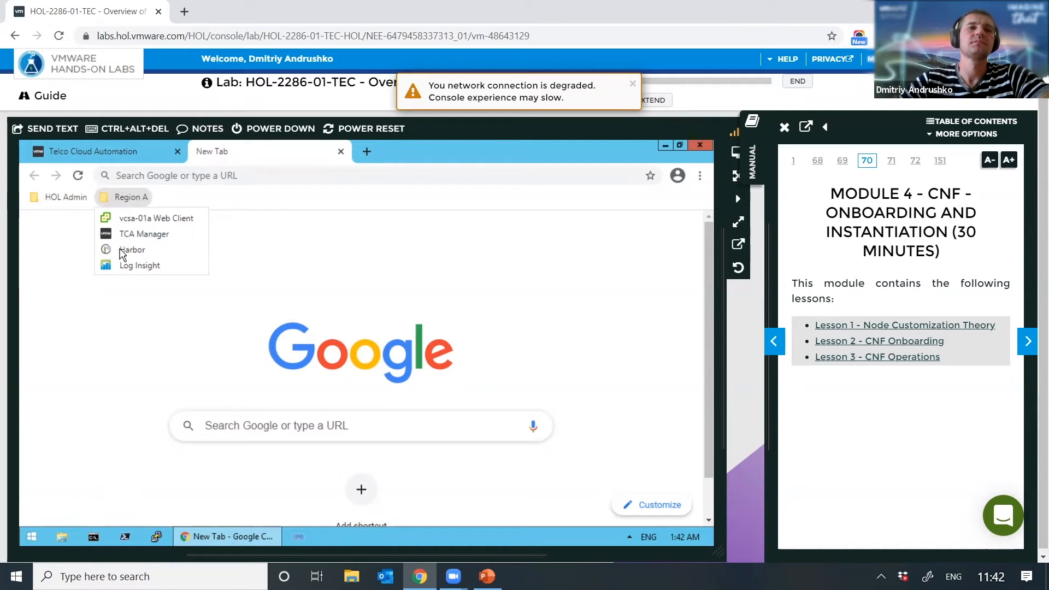
{"action": "left_click", "coordinate": [156, 251]}
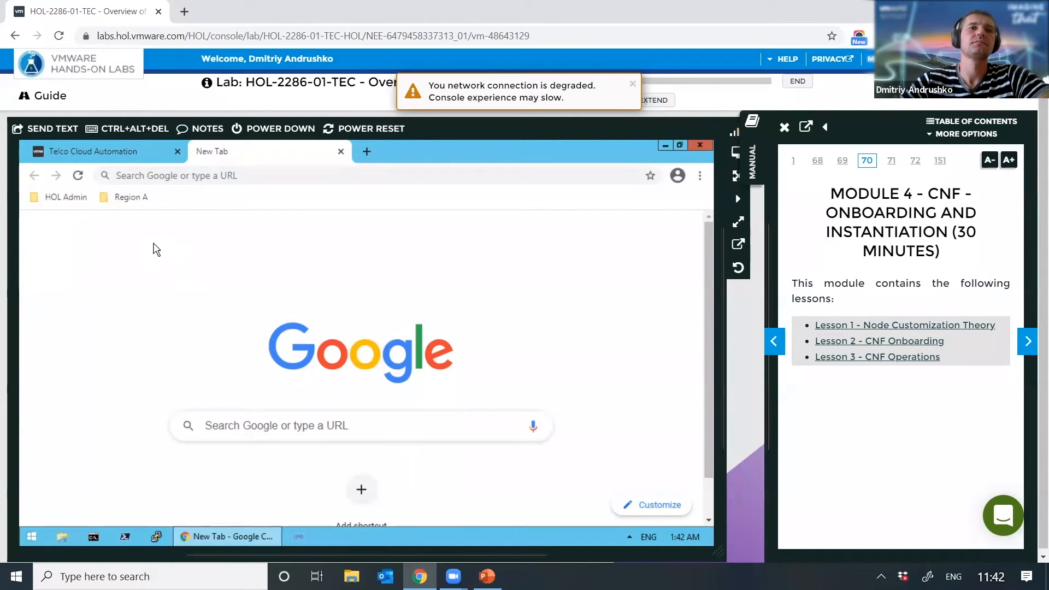
{"action": "left_click", "coordinate": [136, 197]}
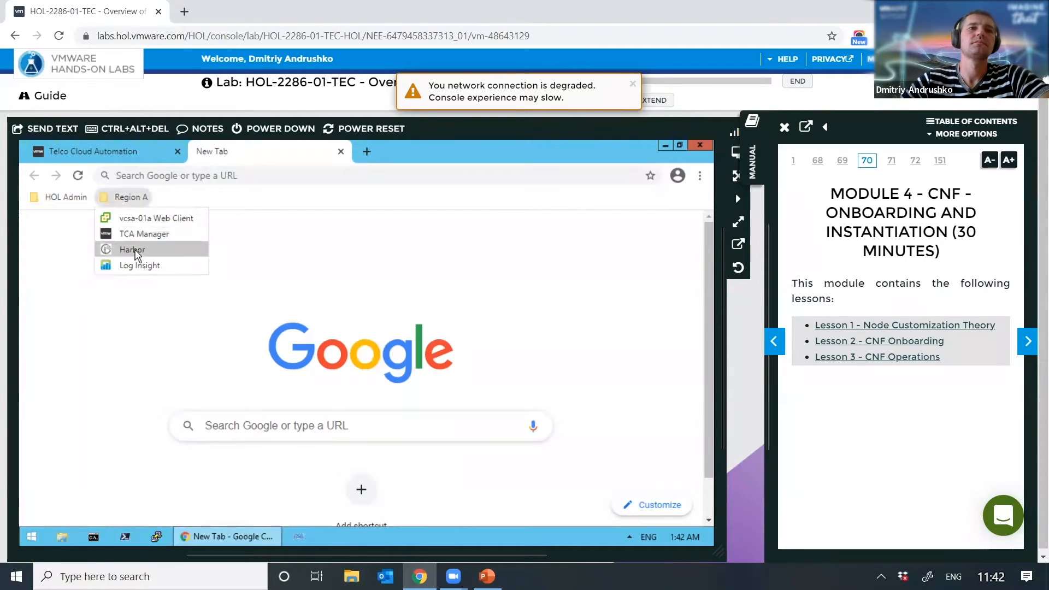
{"action": "left_click", "coordinate": [137, 252]}
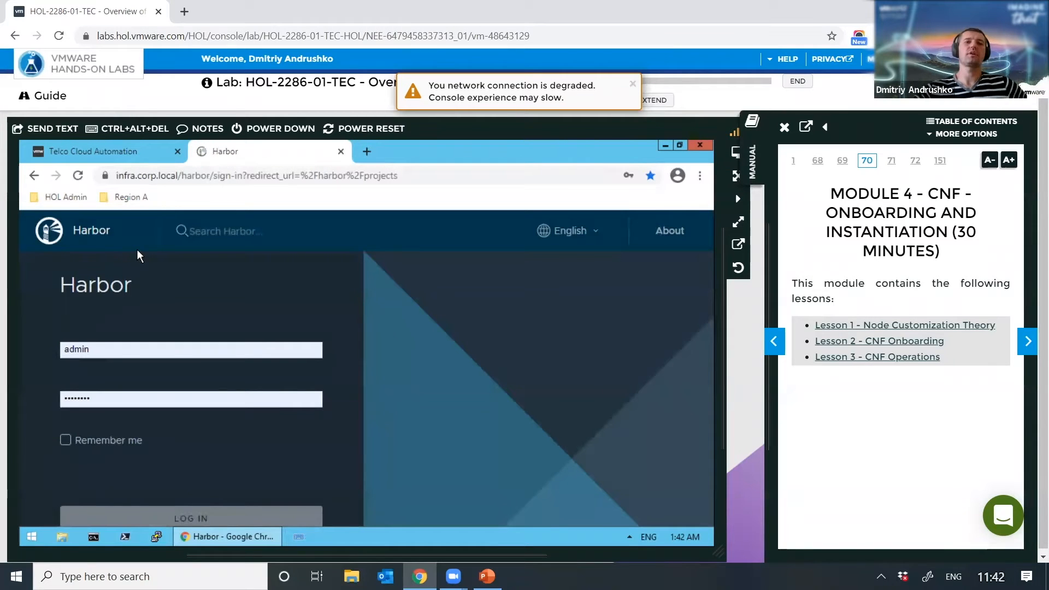
Step: Log in to Harbor and go to the library project, which lists library/nginx
{"action": "left_click", "coordinate": [192, 518]}
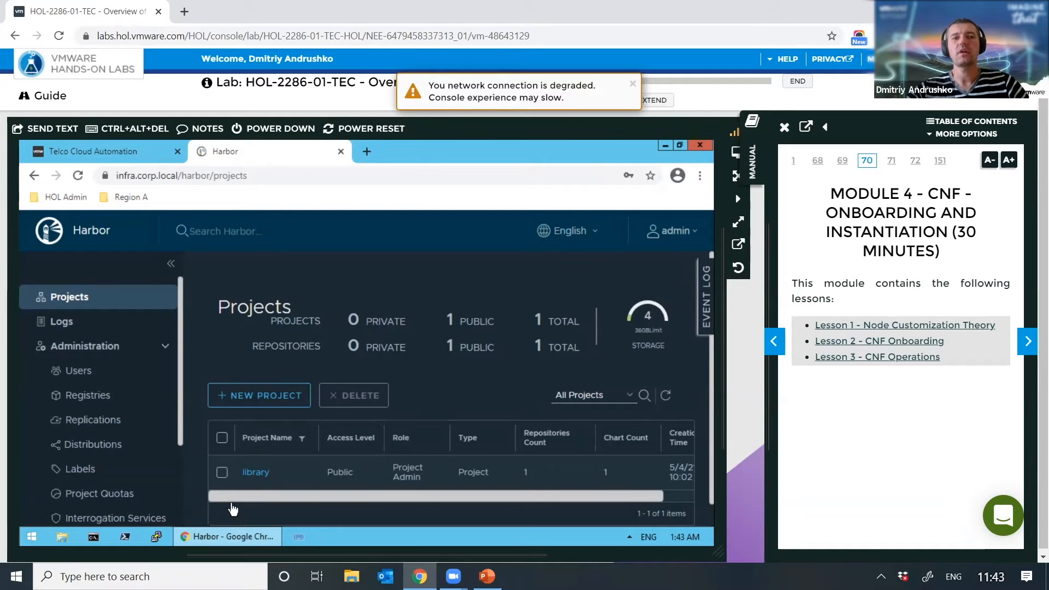
{"action": "left_click", "coordinate": [255, 472]}
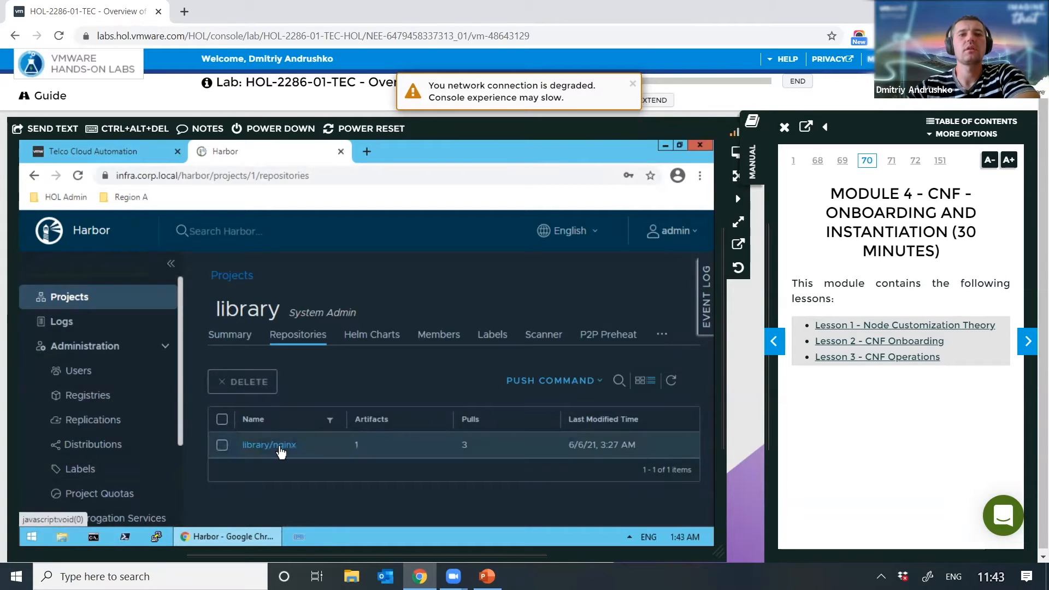
{"action": "left_click", "coordinate": [300, 453]}
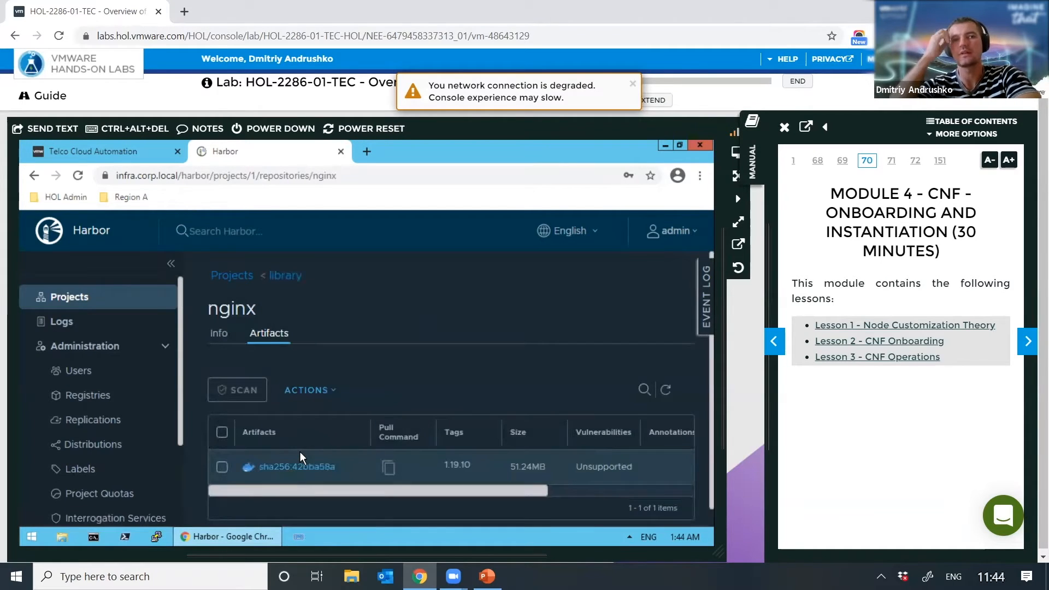
{"action": "scroll", "coordinate": [436, 396], "scroll_direction": "down", "scroll_amount": 1}
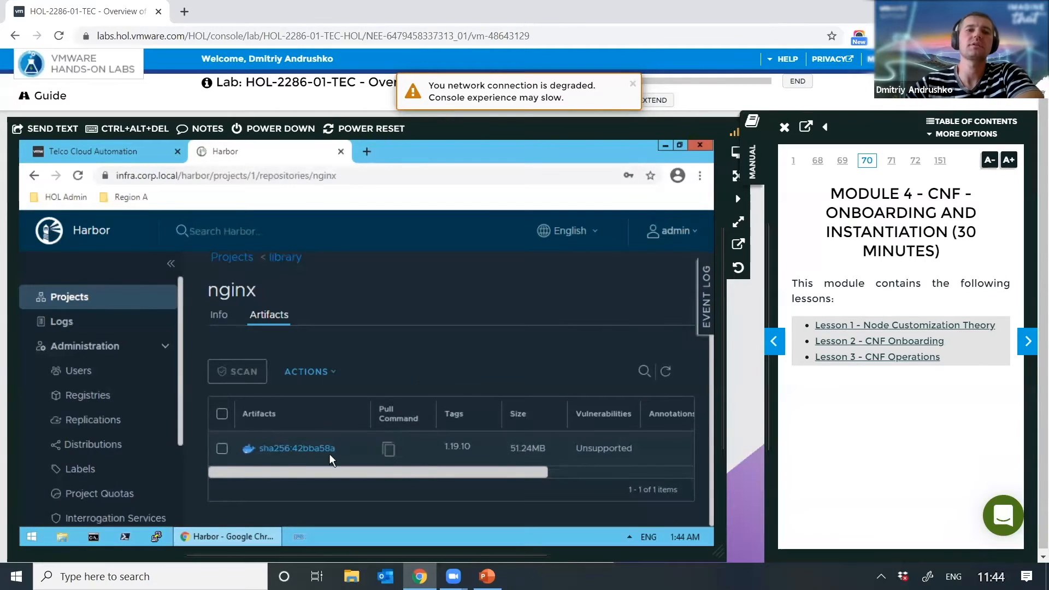
{"action": "left_click", "coordinate": [299, 447]}
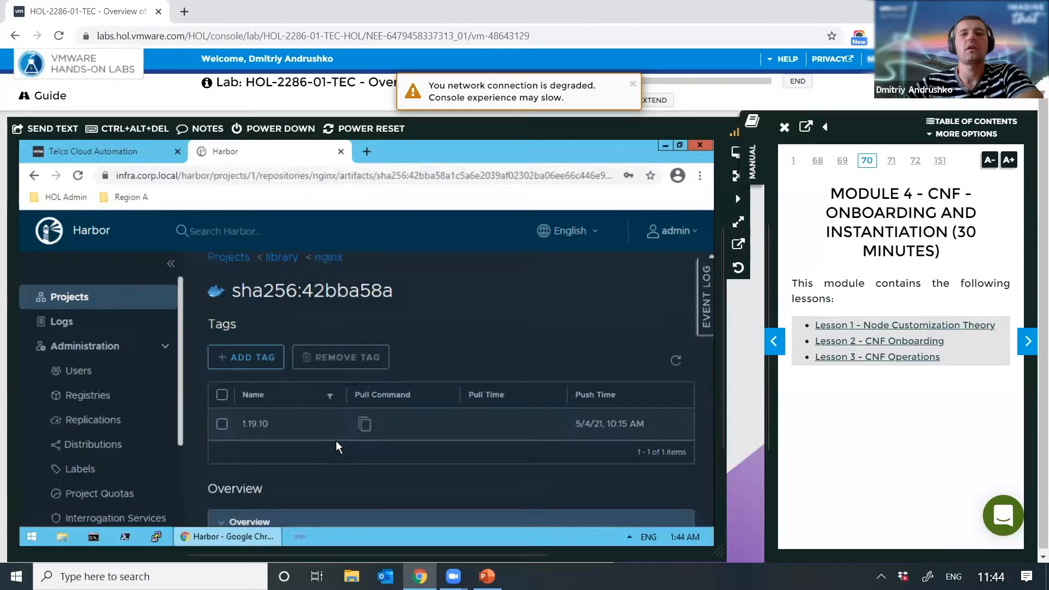
{"action": "scroll", "coordinate": [490, 391], "scroll_direction": "down", "scroll_amount": 10}
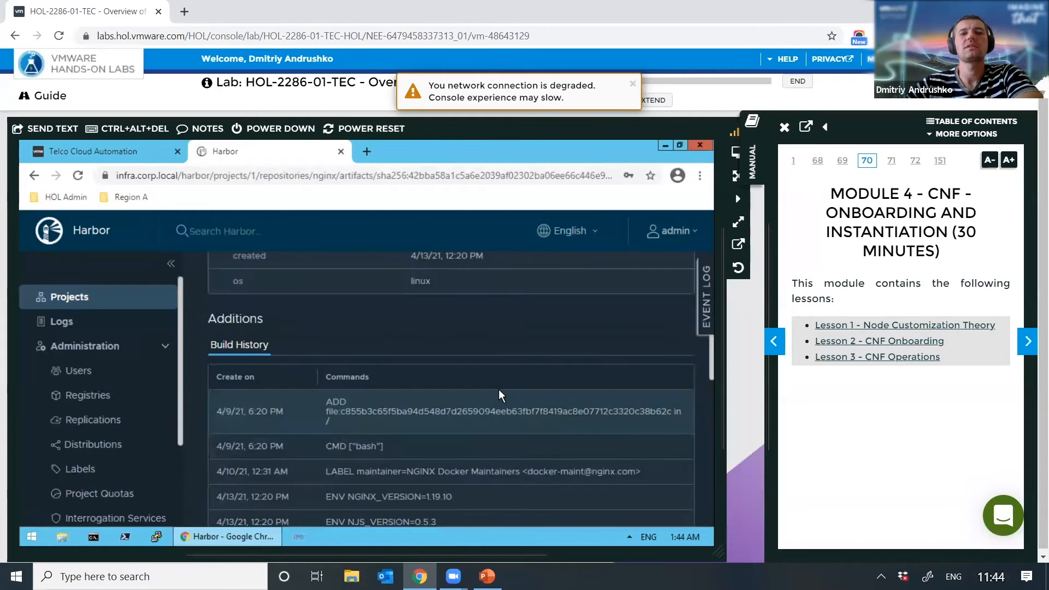
{"action": "scroll", "coordinate": [498, 389], "scroll_direction": "down", "scroll_amount": 10}
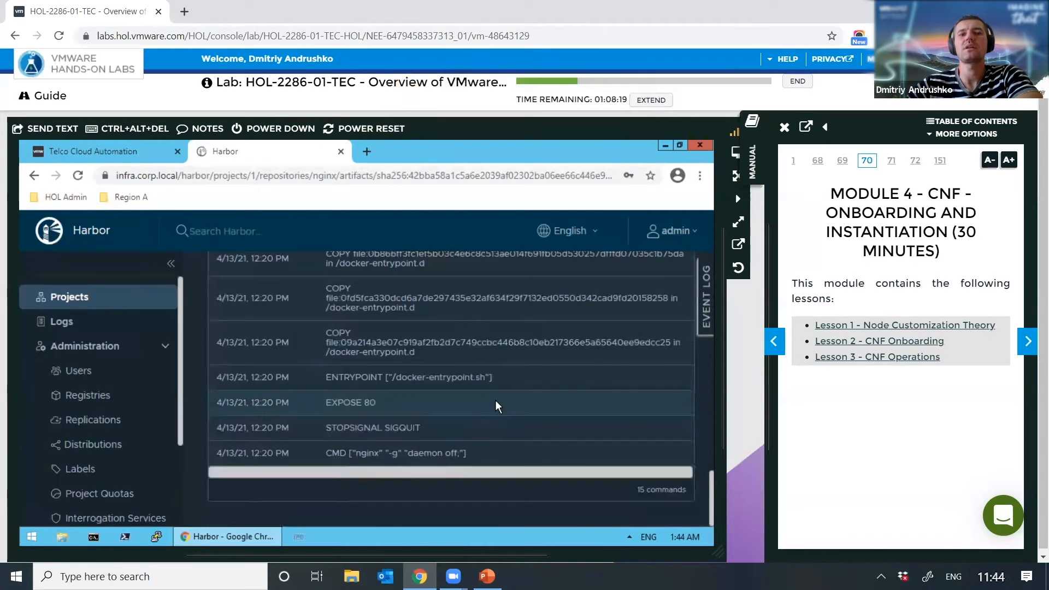
{"action": "scroll", "coordinate": [495, 404], "scroll_direction": "up", "scroll_amount": 10}
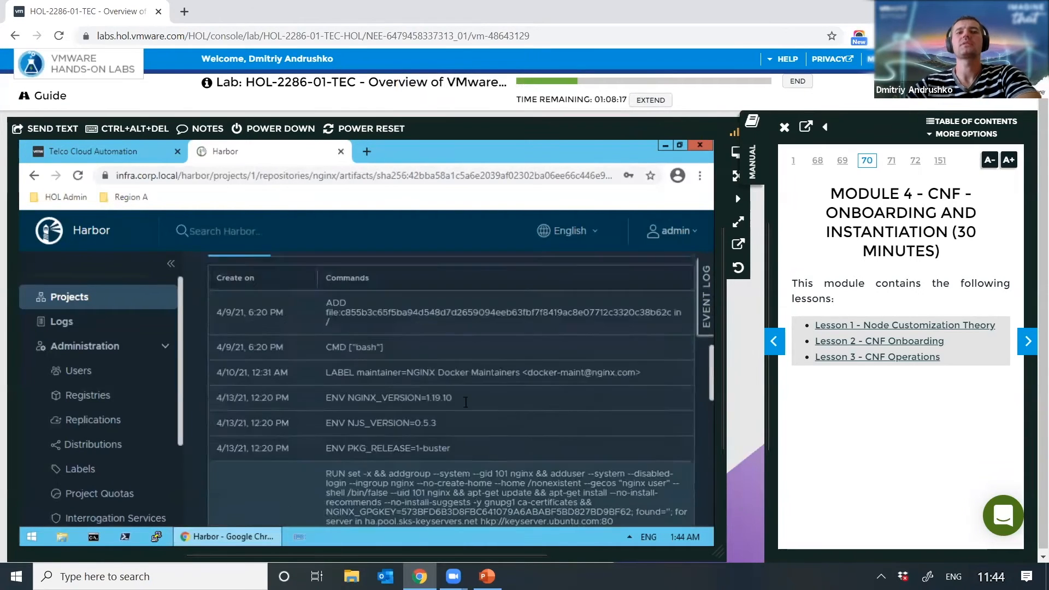
{"action": "scroll", "coordinate": [466, 402], "scroll_direction": "up", "scroll_amount": 10}
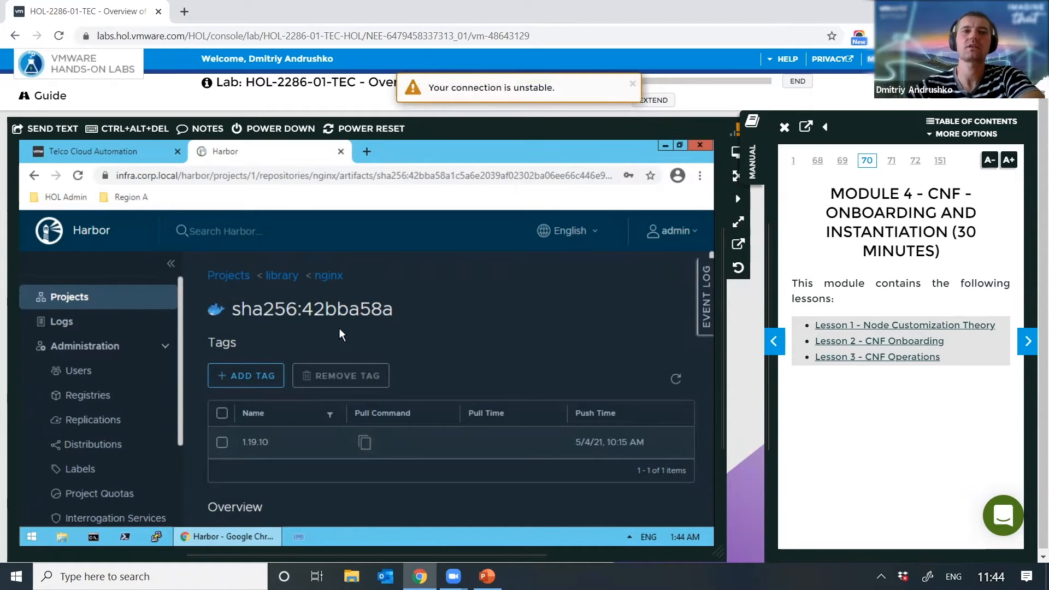
{"action": "left_click", "coordinate": [273, 276]}
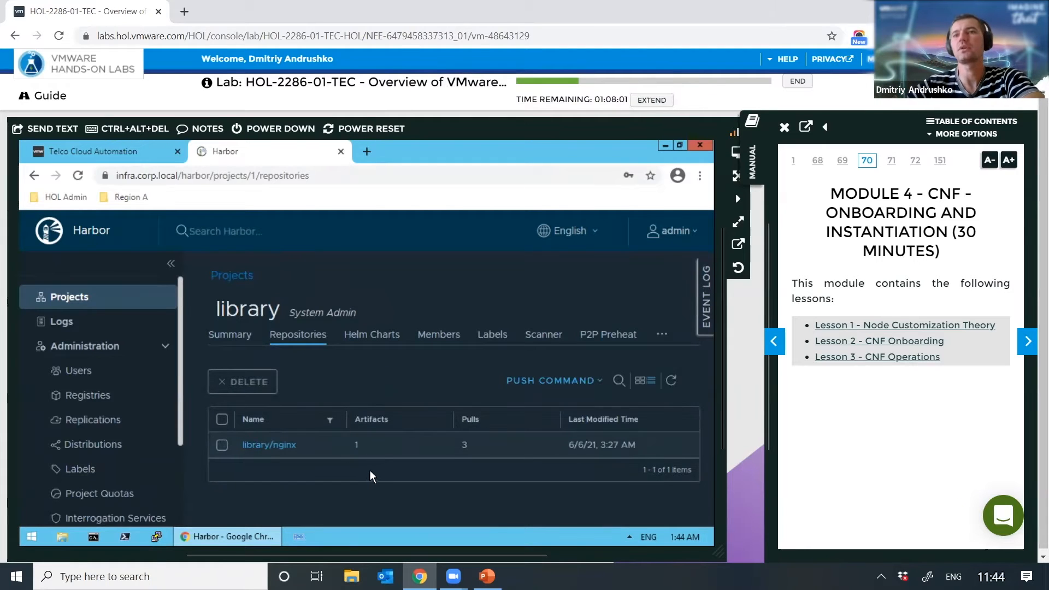
Step: Show the library project's nginx Helm chart versions, listing 8.9.0
{"action": "left_click", "coordinate": [382, 339]}
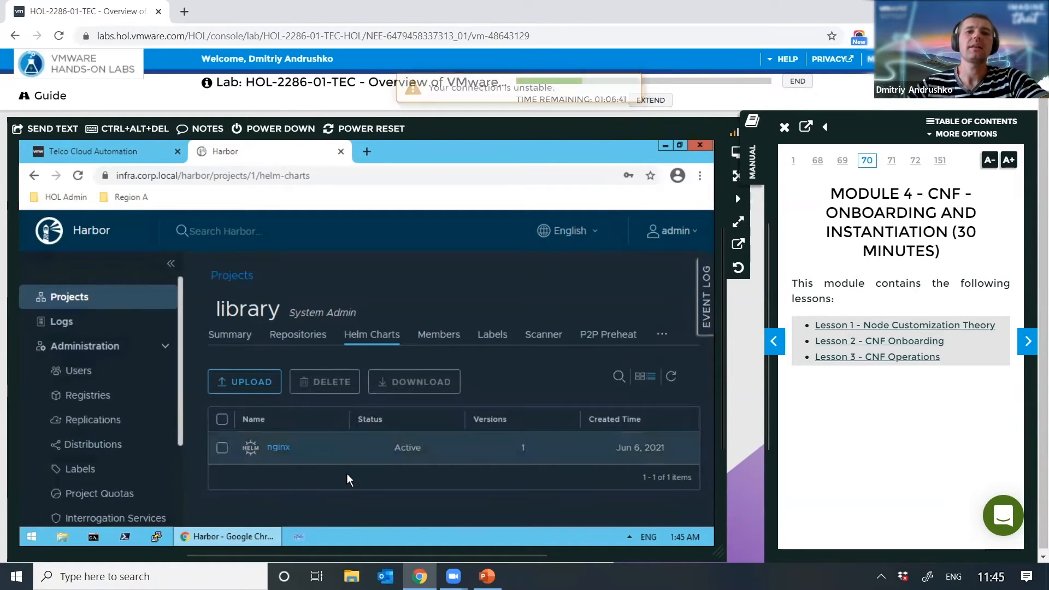
{"action": "left_click", "coordinate": [278, 449]}
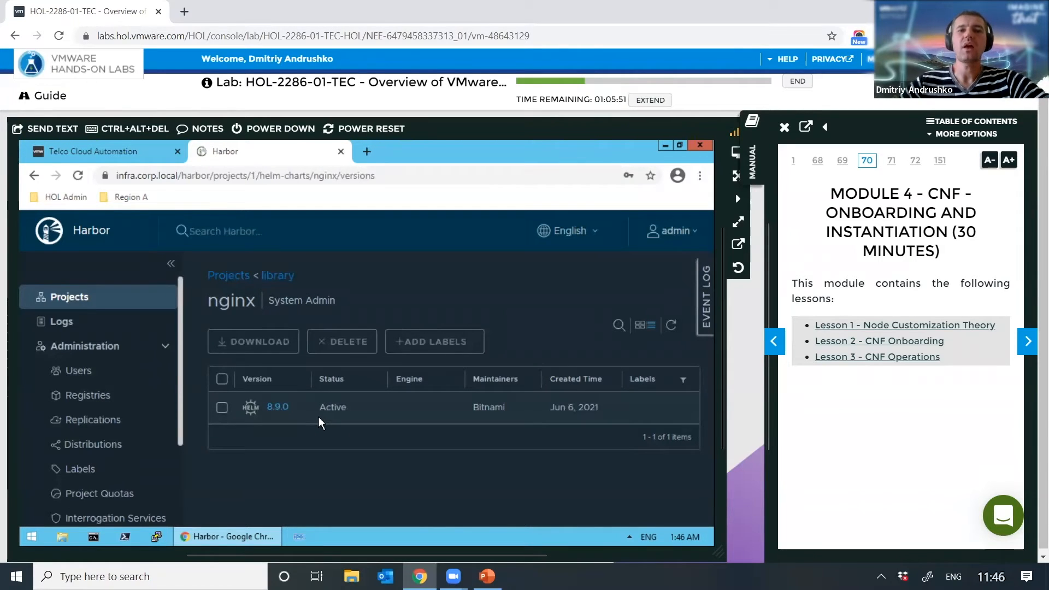
Step: Bring up the nginx 8.9.0 chart summary and scroll through its readme parameter tables
{"action": "left_click", "coordinate": [277, 407]}
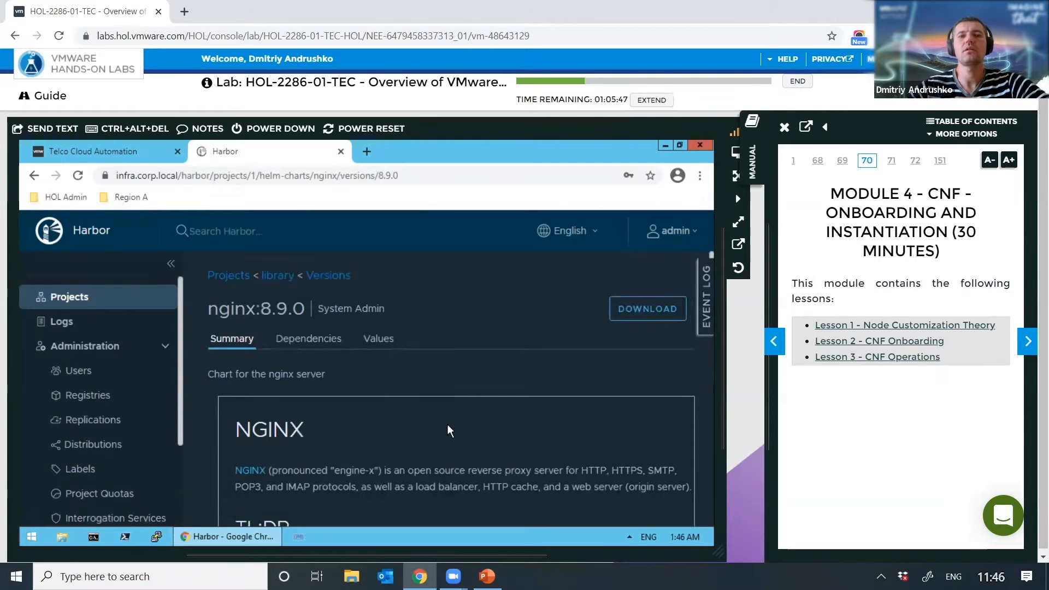
{"action": "scroll", "coordinate": [527, 404], "scroll_direction": "down", "scroll_amount": 15}
{"action": "scroll", "coordinate": [527, 404], "scroll_direction": "down", "scroll_amount": 9}
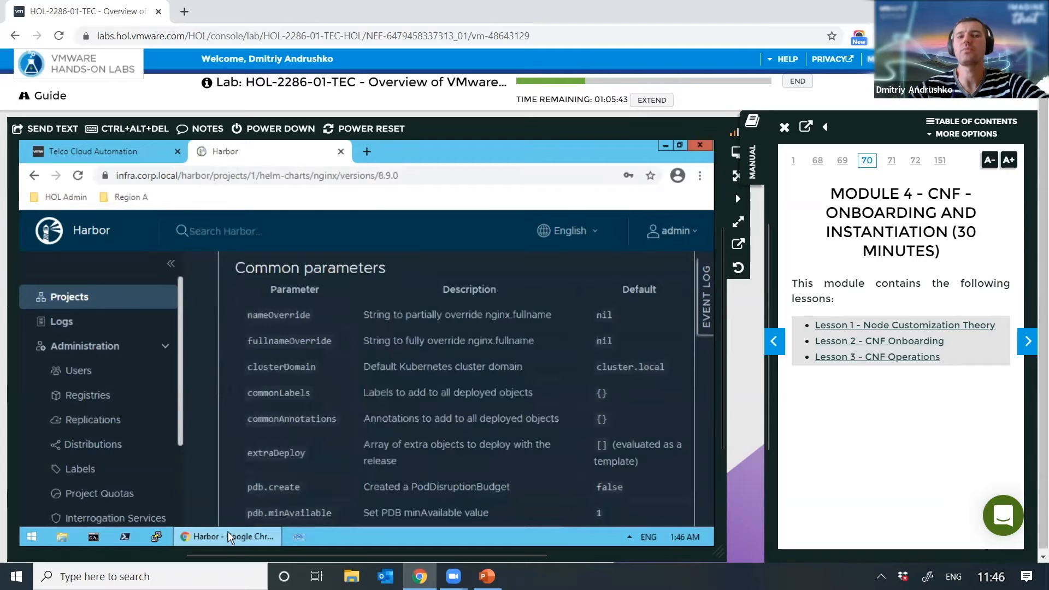
{"action": "scroll", "coordinate": [378, 438], "scroll_direction": "down", "scroll_amount": 10}
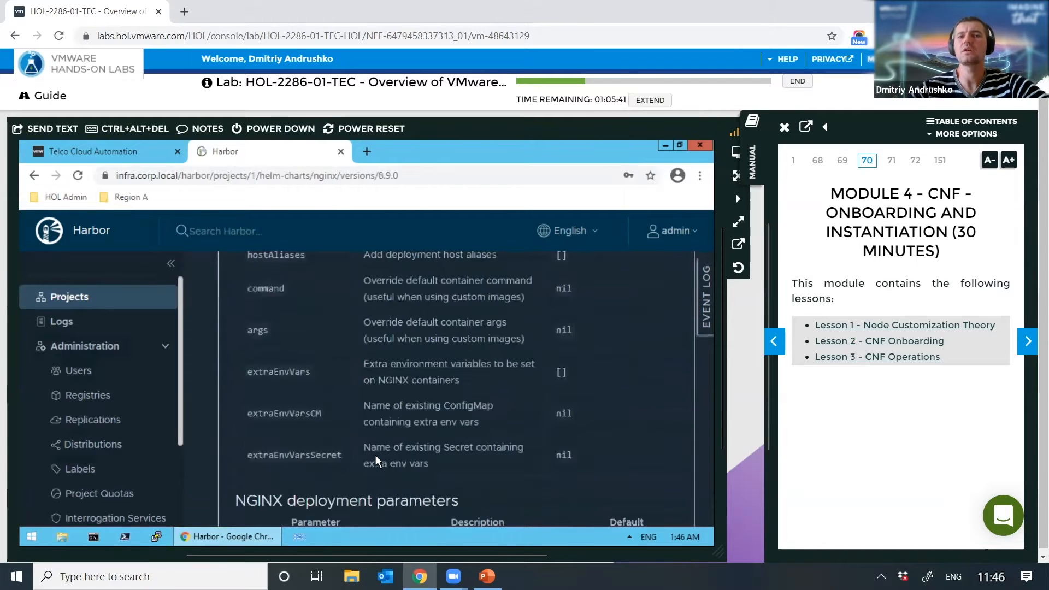
{"action": "scroll", "coordinate": [377, 453], "scroll_direction": "down", "scroll_amount": 2}
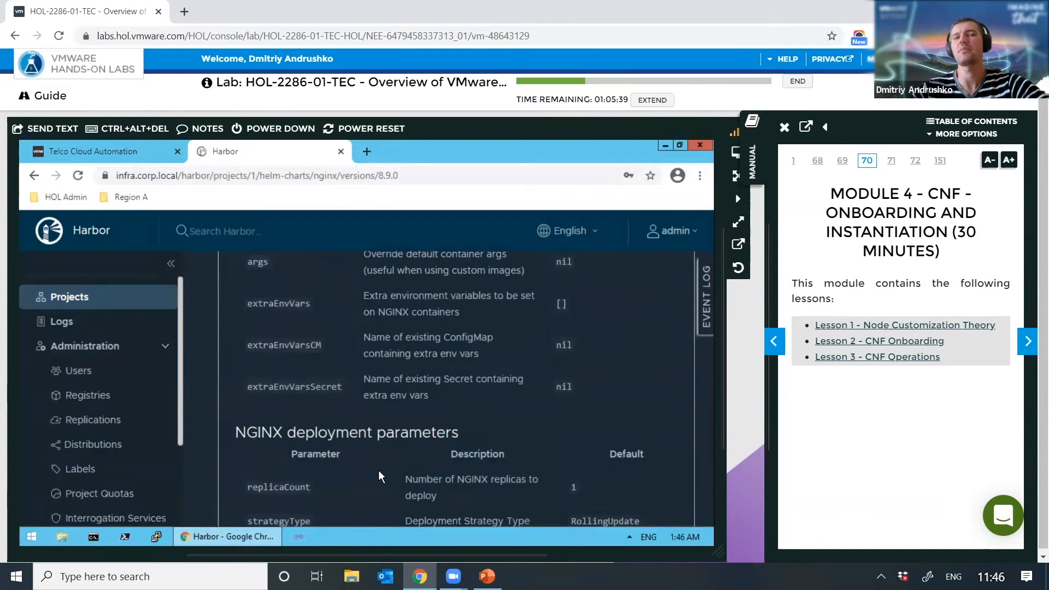
{"action": "scroll", "coordinate": [347, 397], "scroll_direction": "up", "scroll_amount": 10}
{"action": "scroll", "coordinate": [355, 401], "scroll_direction": "up", "scroll_amount": 15}
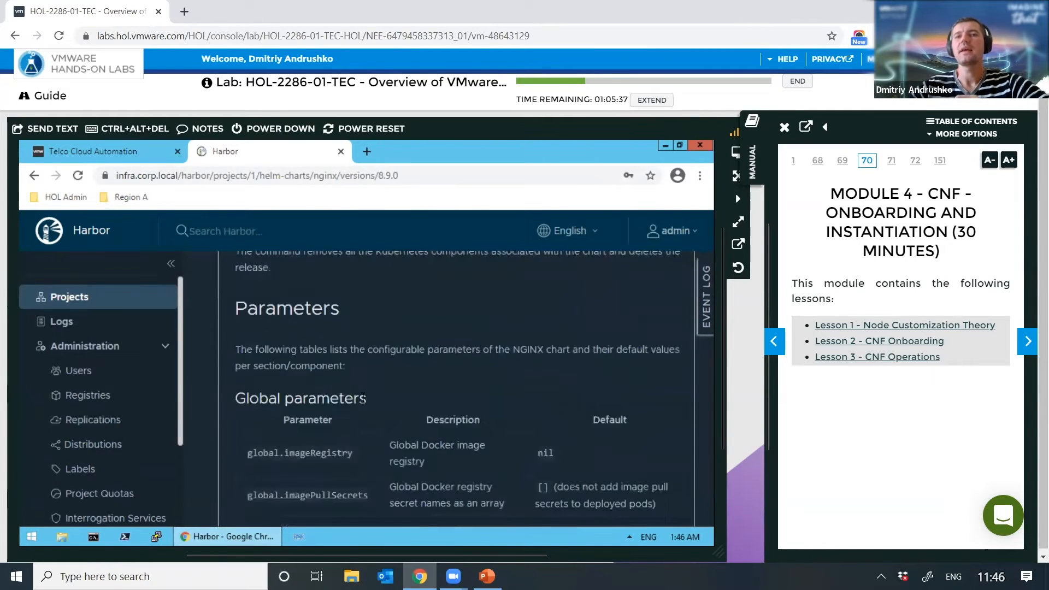
{"action": "scroll", "coordinate": [366, 397], "scroll_direction": "up", "scroll_amount": 5}
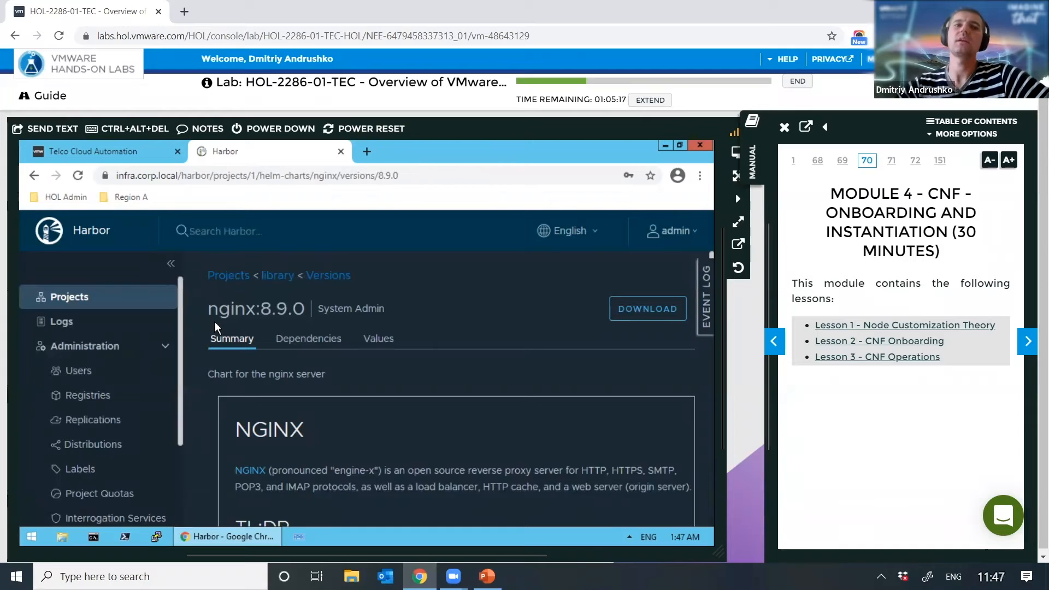
Step: Return to Telco Cloud Automation and go to Network Functions > Catalog
{"action": "left_click", "coordinate": [120, 164]}
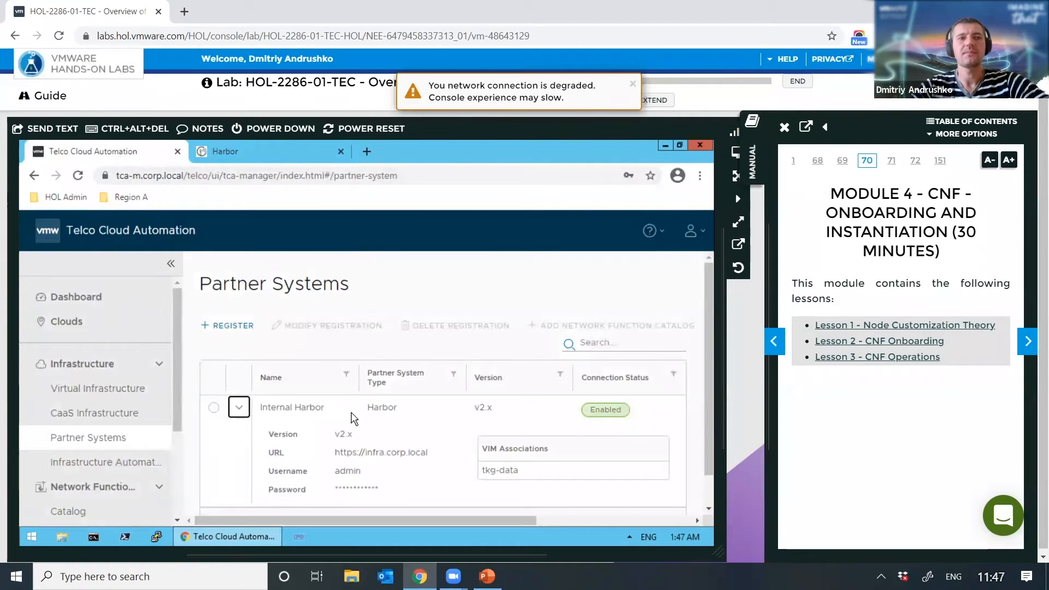
{"action": "scroll", "coordinate": [145, 421], "scroll_direction": "down", "scroll_amount": 5}
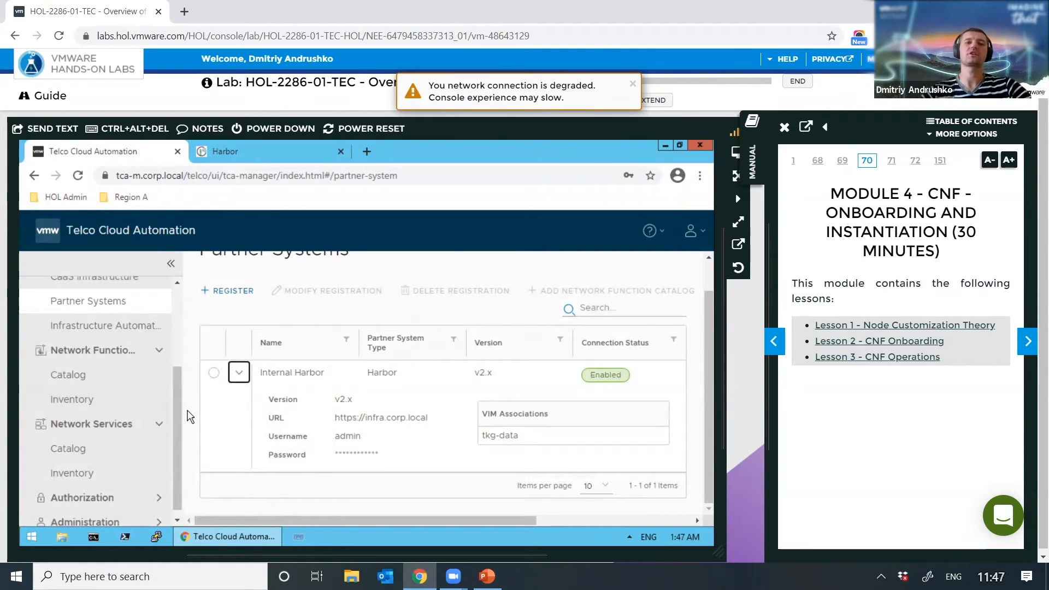
{"action": "left_click", "coordinate": [81, 381]}
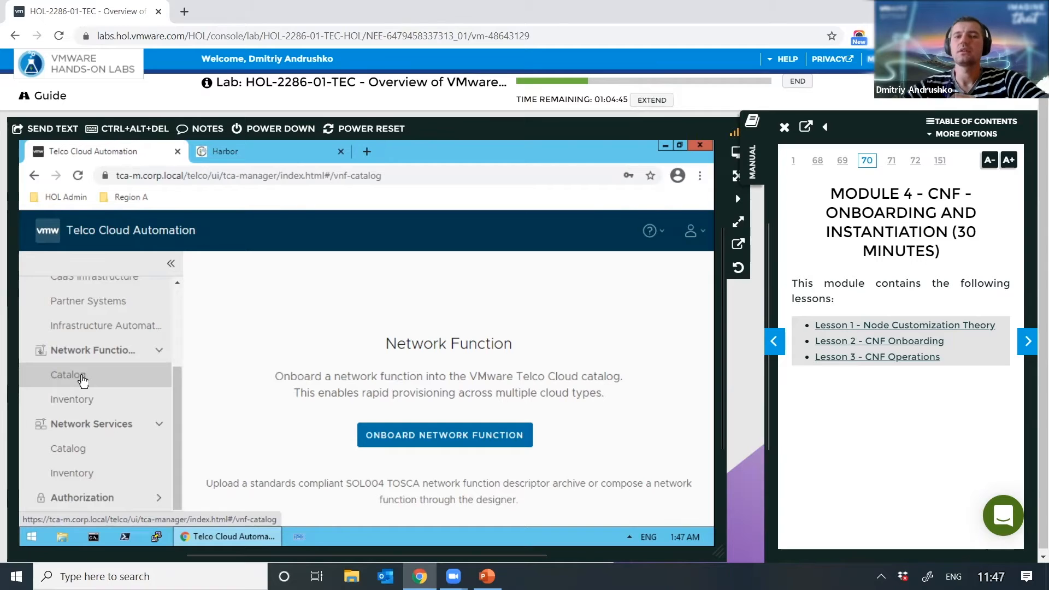
Step: Launch the Onboard Network Function form from the catalog page
{"action": "left_click", "coordinate": [487, 434]}
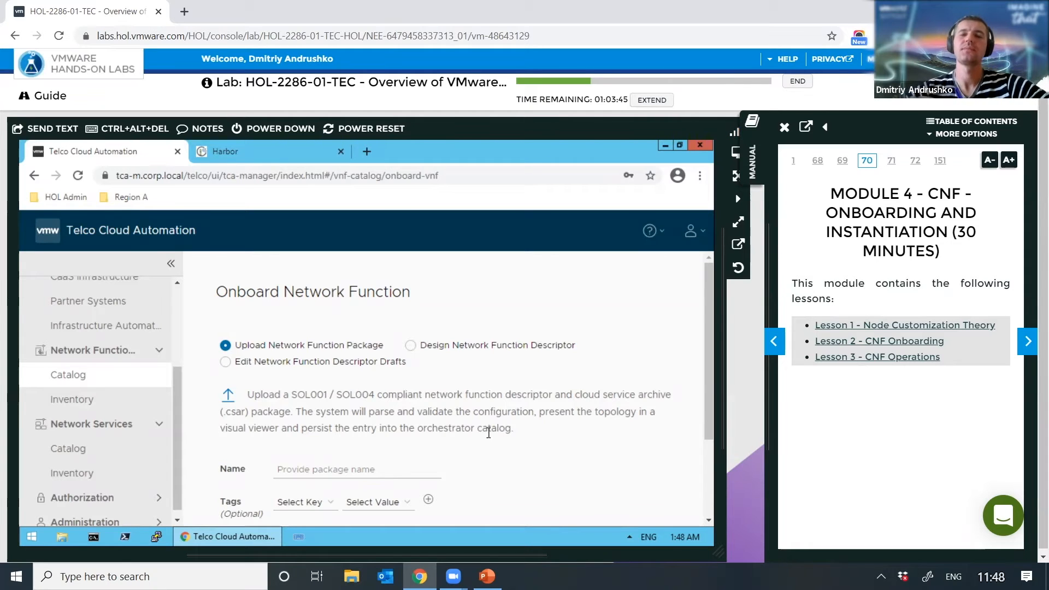
Step: Choose Design Network Function Descriptor, name it nginx, and select Cloud Native Network Function
{"action": "left_click", "coordinate": [410, 345]}
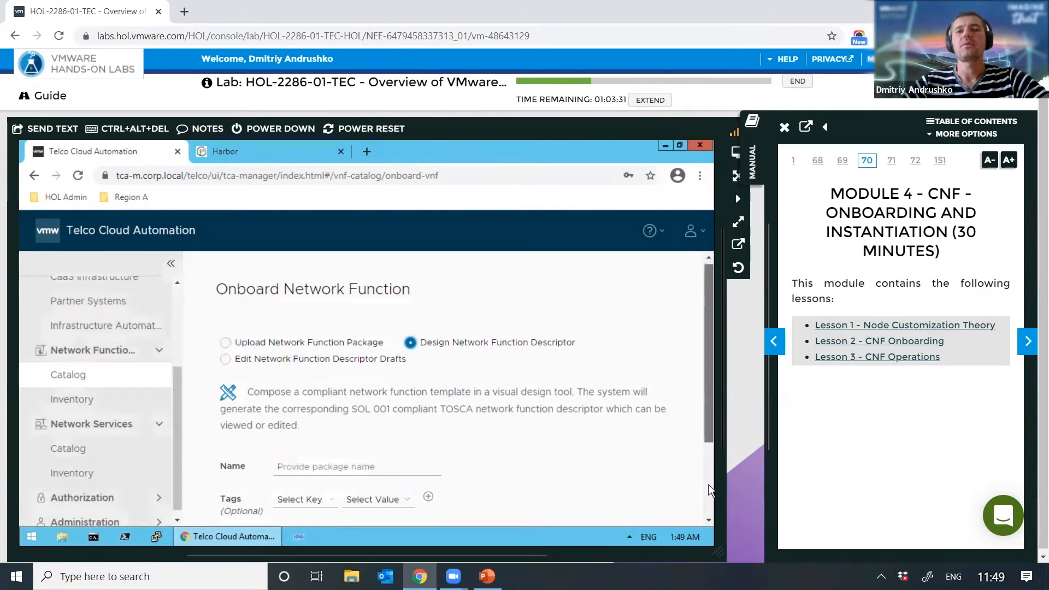
{"action": "scroll", "coordinate": [710, 409], "scroll_direction": "down", "scroll_amount": 2}
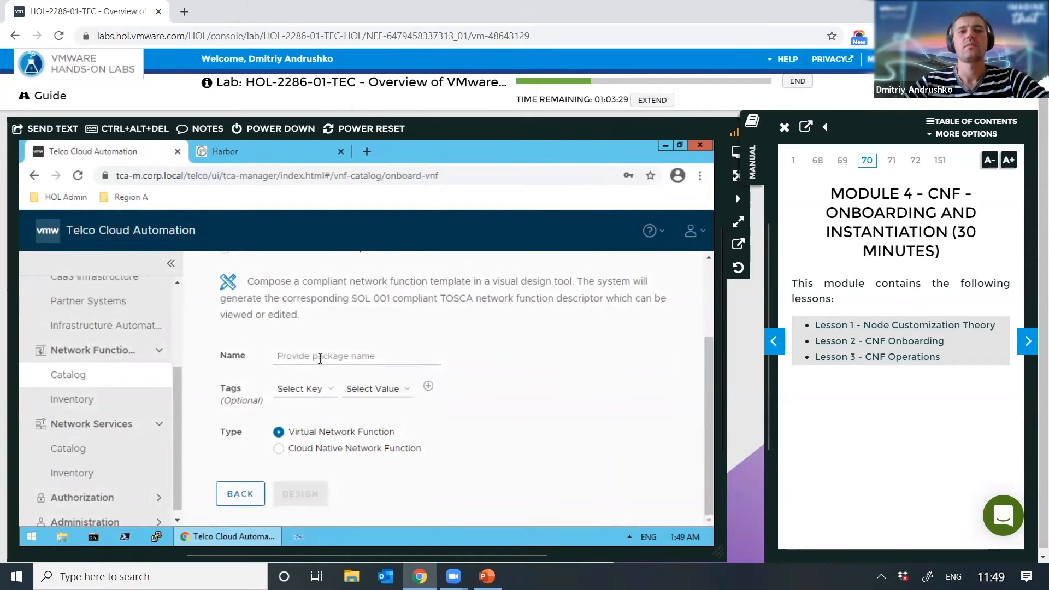
{"action": "left_click", "coordinate": [373, 353]}
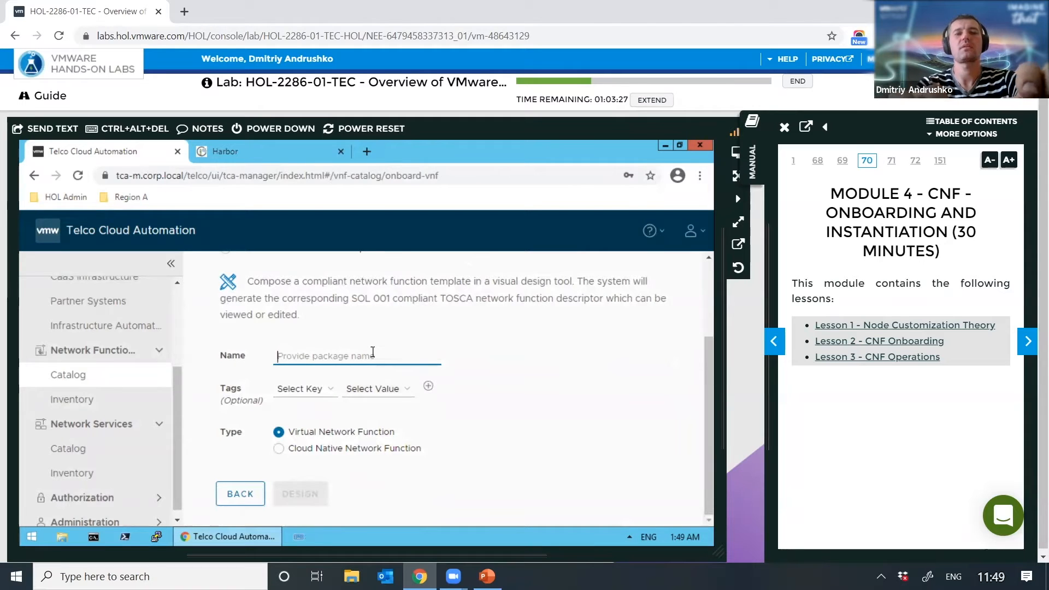
{"action": "type", "text": "gni"}
{"action": "key", "text": "BackSpace"}
{"action": "key", "text": "BackSpace"}
{"action": "key", "text": "BackSpace"}
{"action": "type", "text": "ngnx"}
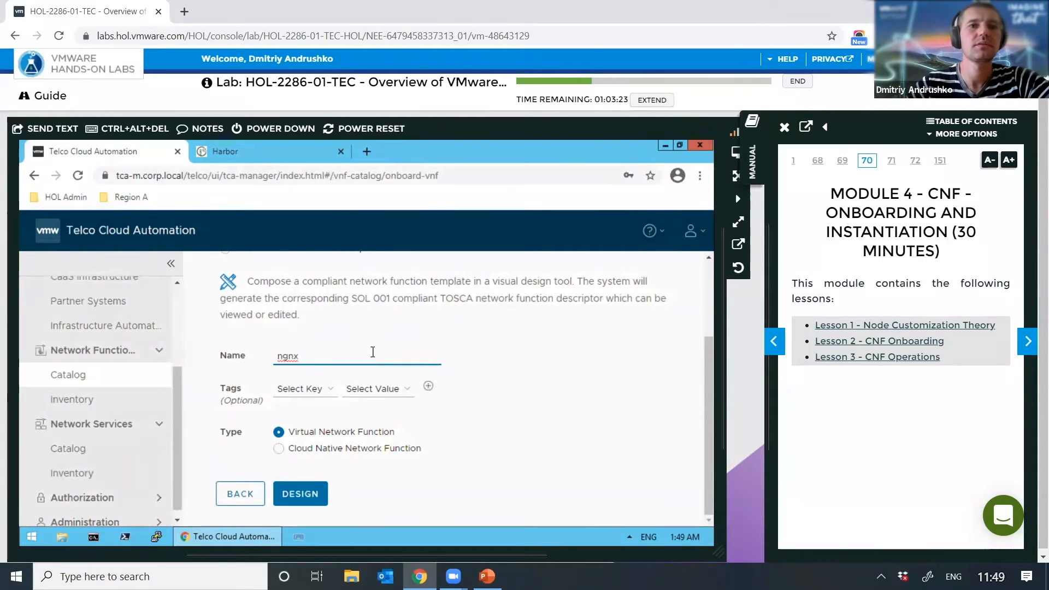
{"action": "key", "text": "Left"}
{"action": "key", "text": "Left"}
{"action": "key", "text": "Left"}
{"action": "type", "text": "i"}
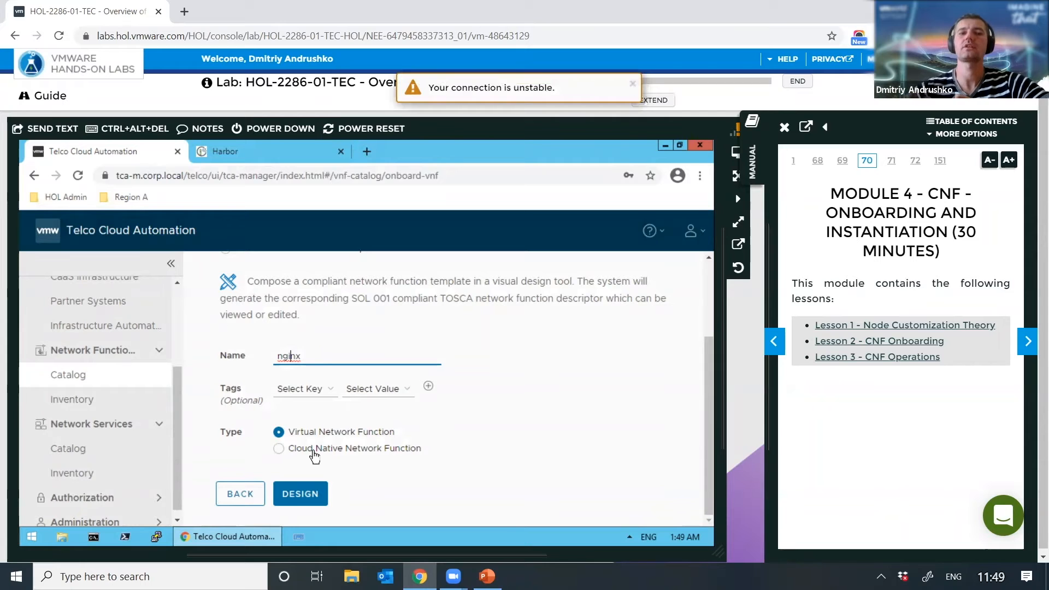
{"action": "double_click", "coordinate": [298, 449]}
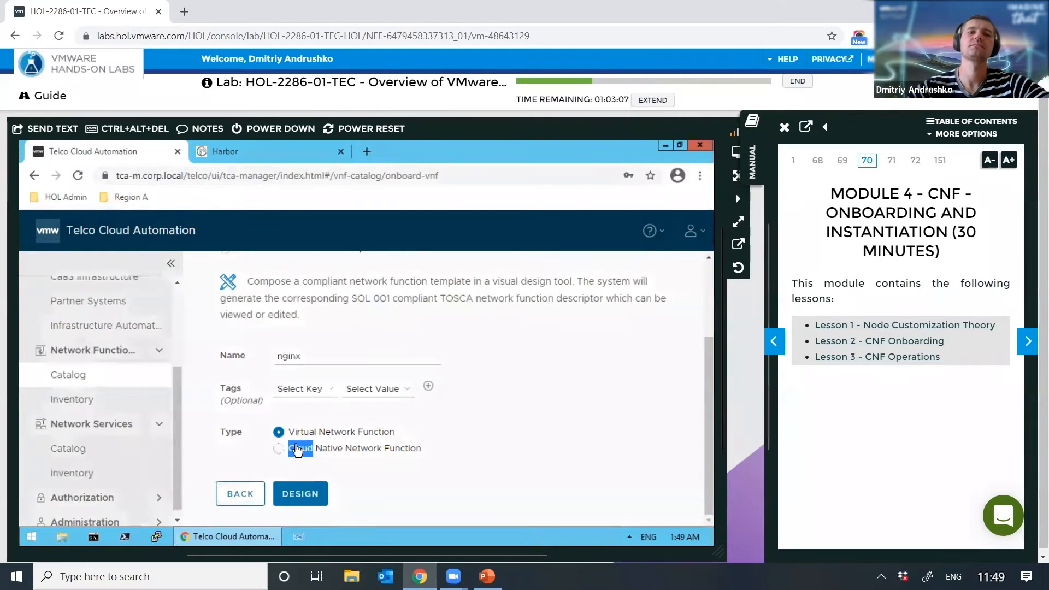
{"action": "left_click", "coordinate": [297, 449]}
Step: Start designing the nginx network function in the Network Function Designer
{"action": "left_click", "coordinate": [300, 491]}
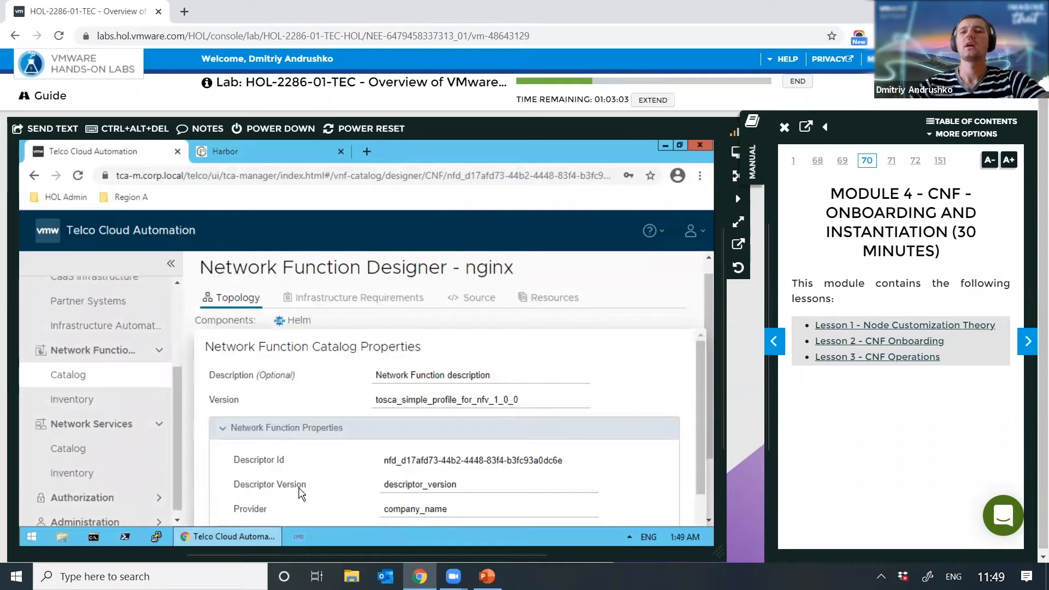
{"action": "scroll", "coordinate": [615, 500], "scroll_direction": "down", "scroll_amount": 1}
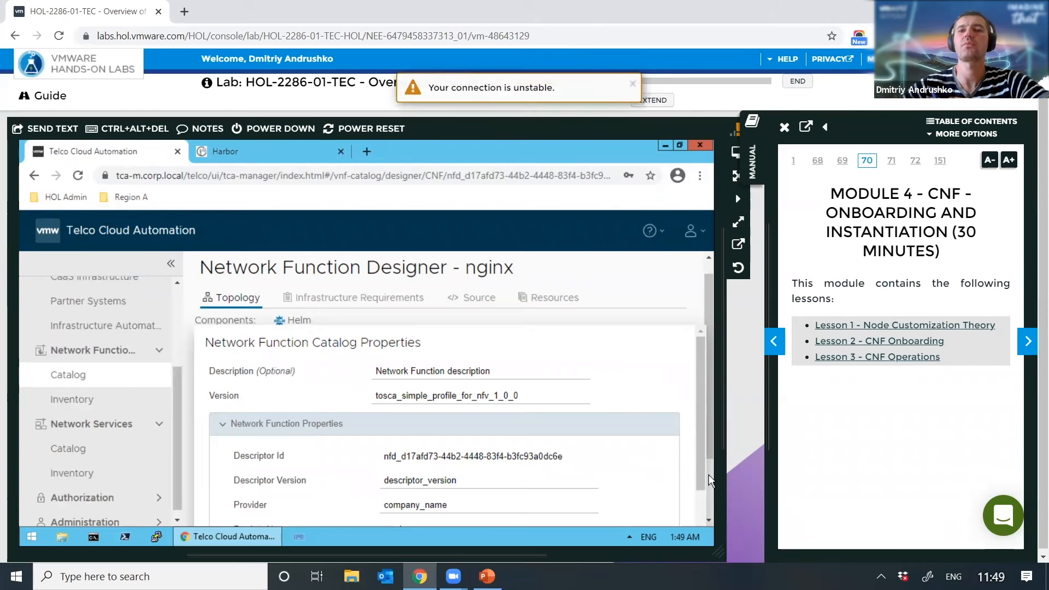
{"action": "scroll", "coordinate": [701, 503], "scroll_direction": "down", "scroll_amount": 2}
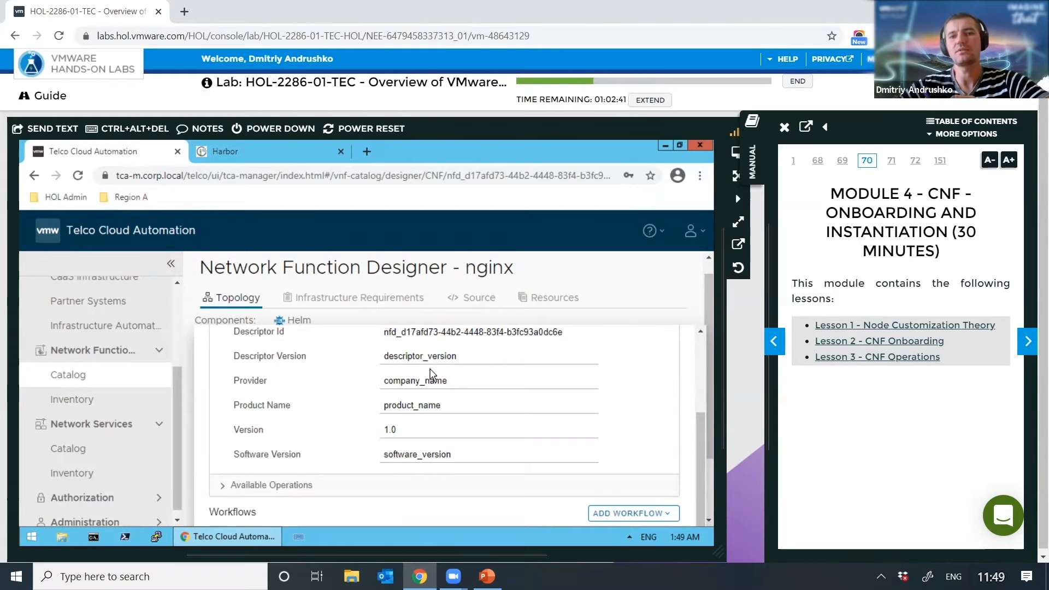
Step: Change the catalog Software Version to 8.9.0 and close the properties panel
{"action": "left_click", "coordinate": [475, 454]}
{"action": "key", "text": "ctrl+a"}
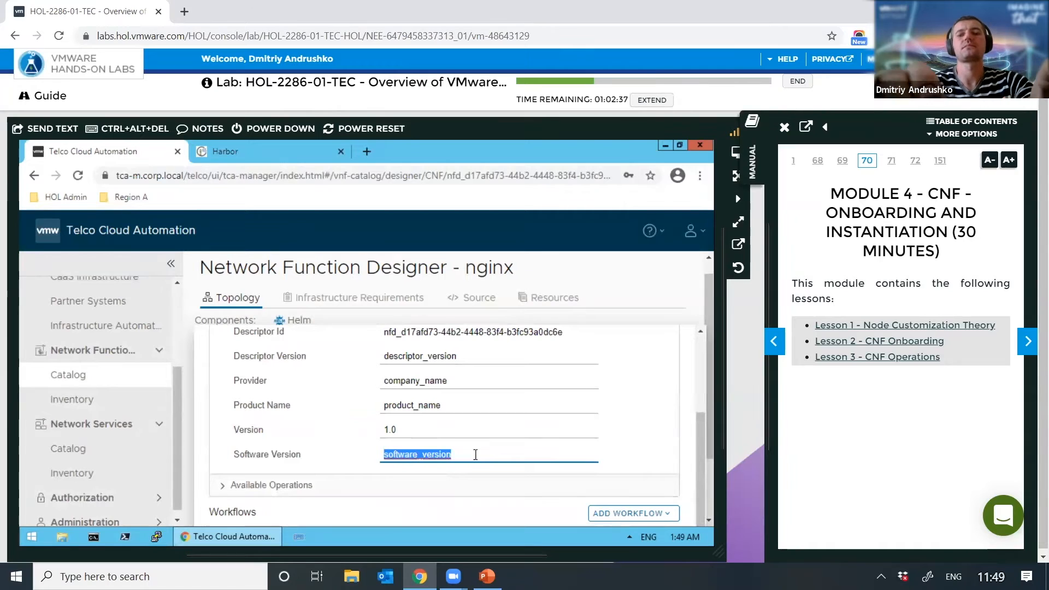
{"action": "type", "text": "8.90"}
{"action": "key", "text": "BackSpace"}
{"action": "type", "text": ".0"}
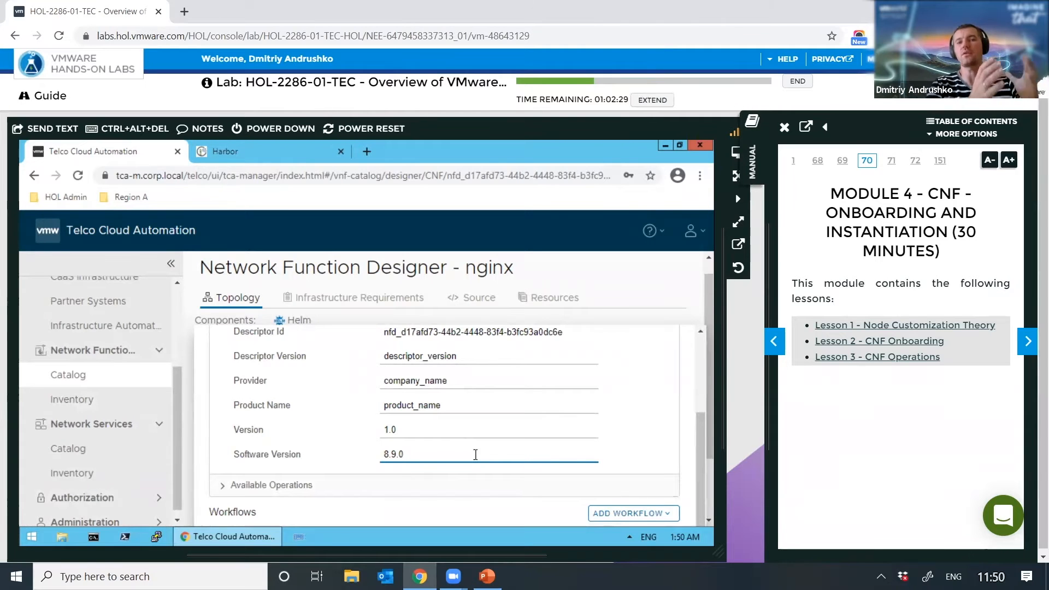
{"action": "key", "text": "Tab"}
{"action": "key", "text": "Tab"}
{"action": "key", "text": "Tab"}
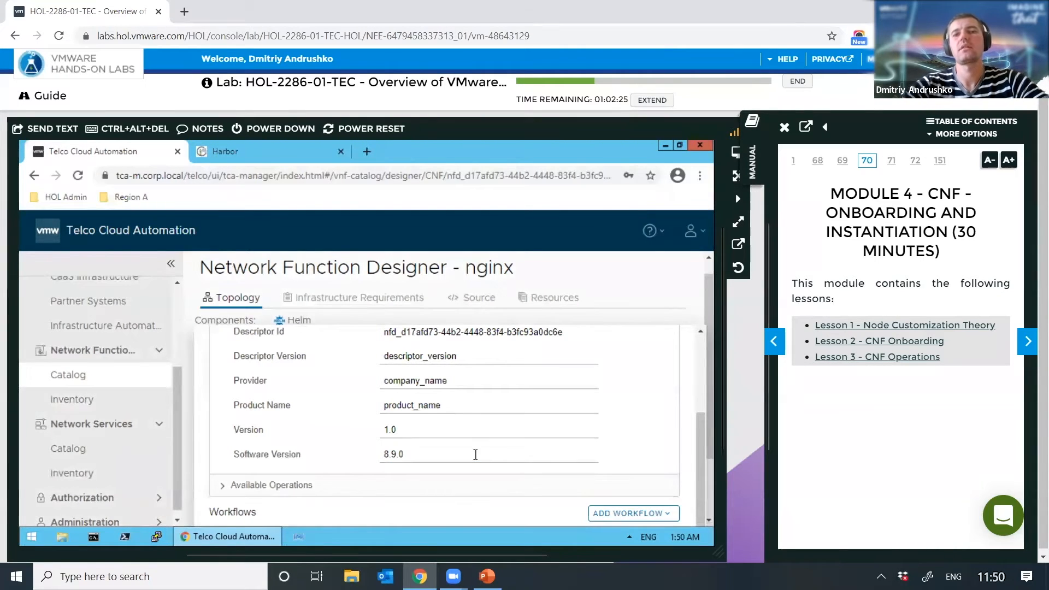
{"action": "key", "text": "Escape"}
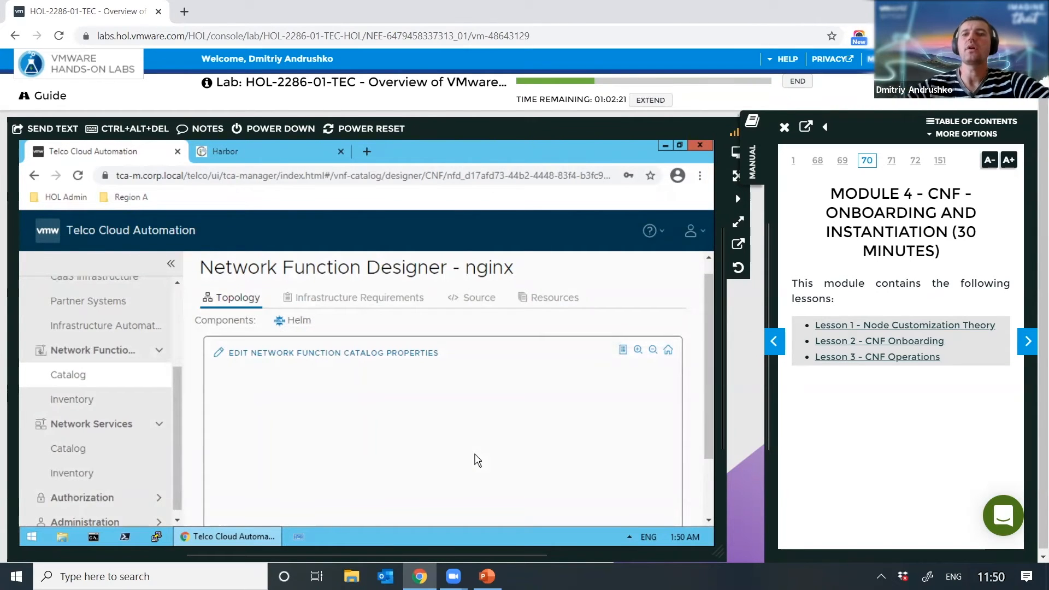
Step: Drag a Helm component onto the topology canvas, creating helm1 with Helm Version v3
{"action": "mouse_move", "coordinate": [712, 473]}
{"action": "left_mouse_down"}
{"action": "mouse_move", "coordinate": [712, 492]}
{"action": "mouse_move", "coordinate": [709, 467]}
{"action": "left_mouse_up"}
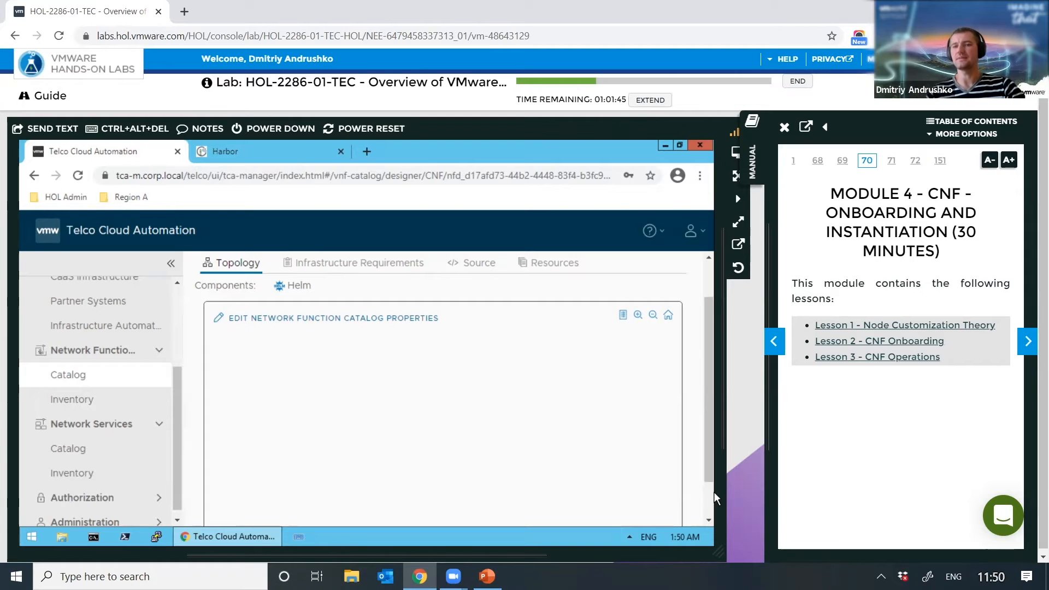
{"action": "left_click_drag", "start_coordinate": [295, 286], "coordinate": [377, 402]}
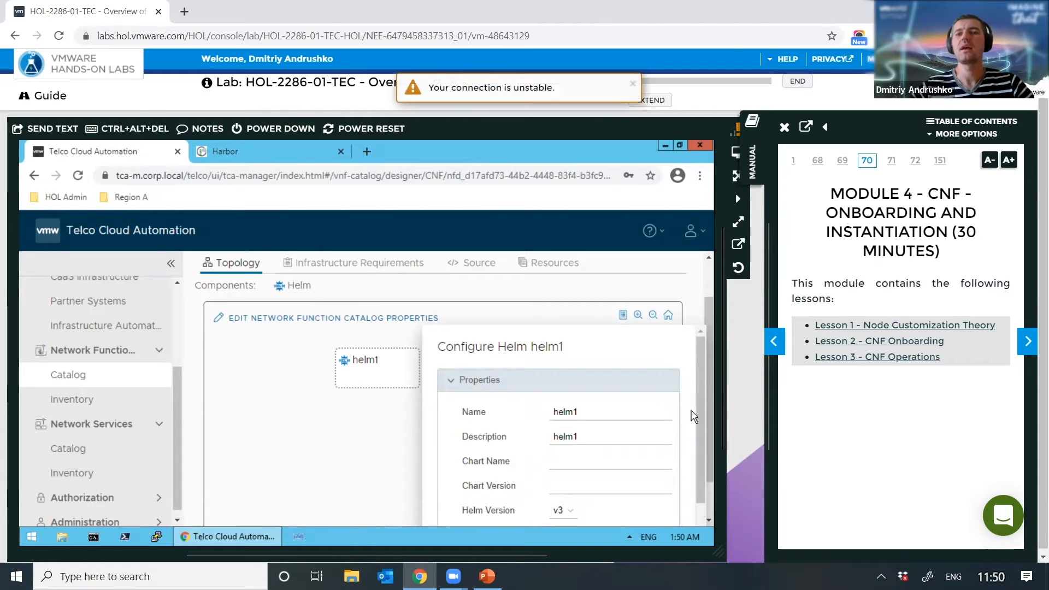
Step: Enter nginx-helm as helm1's description
{"action": "left_click_drag", "start_coordinate": [705, 440], "coordinate": [700, 476]}
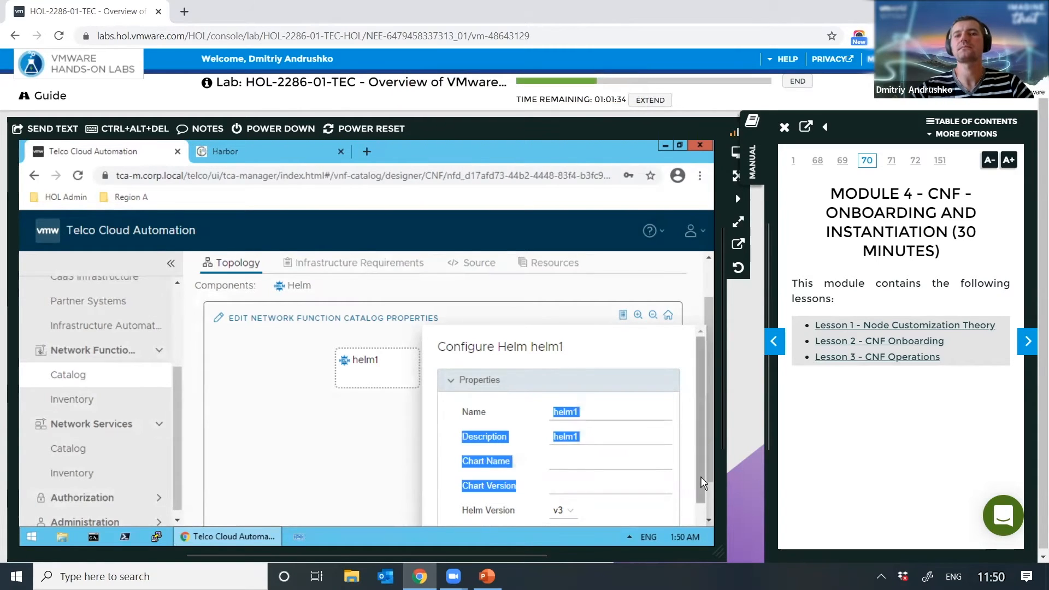
{"action": "left_click", "coordinate": [702, 513]}
{"action": "left_click", "coordinate": [610, 345]}
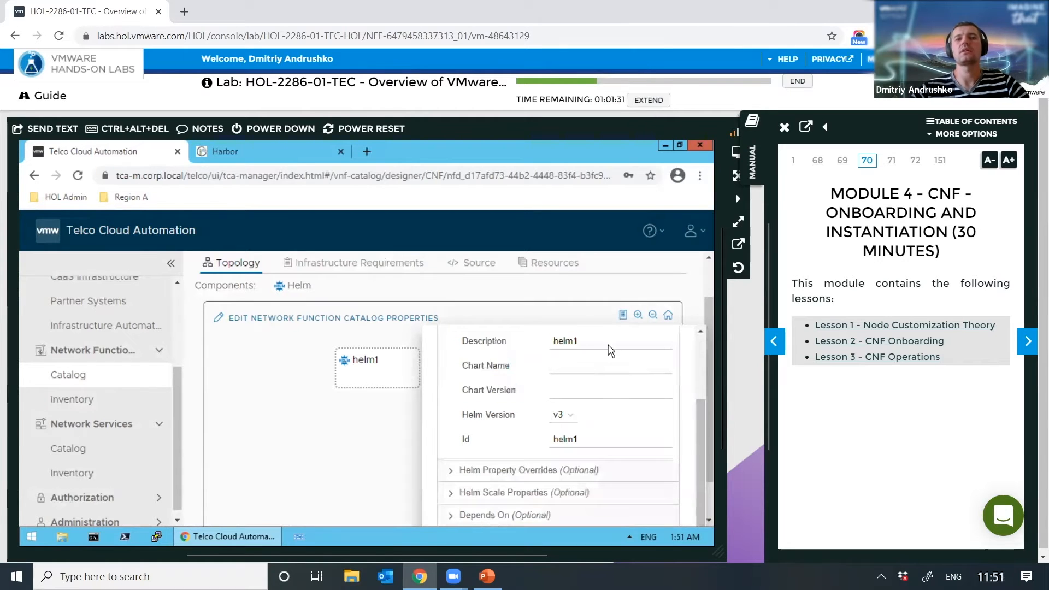
{"action": "double_click", "coordinate": [633, 340]}
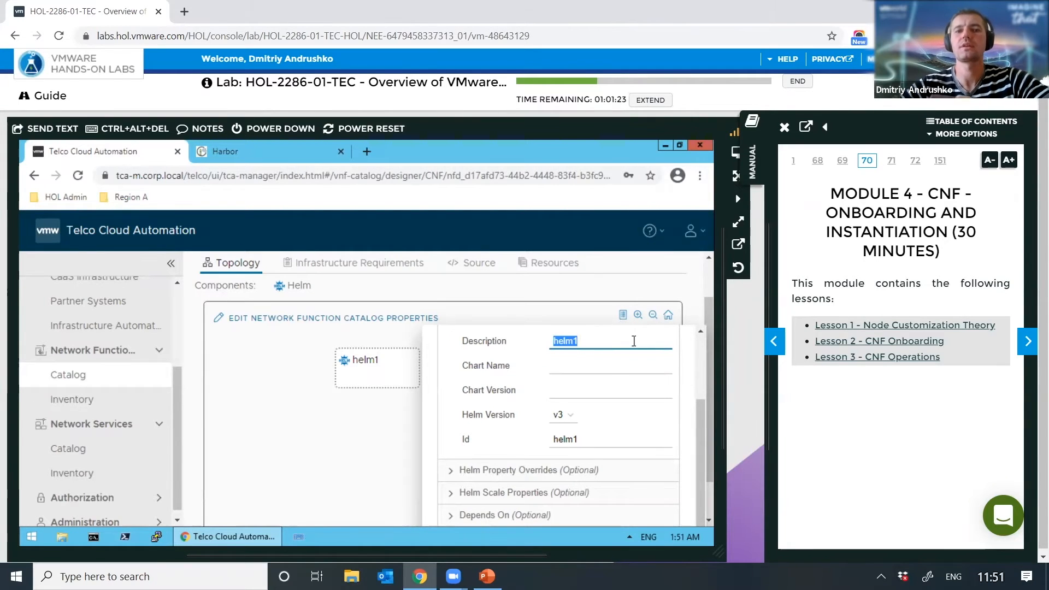
{"action": "type", "text": "nginx"}
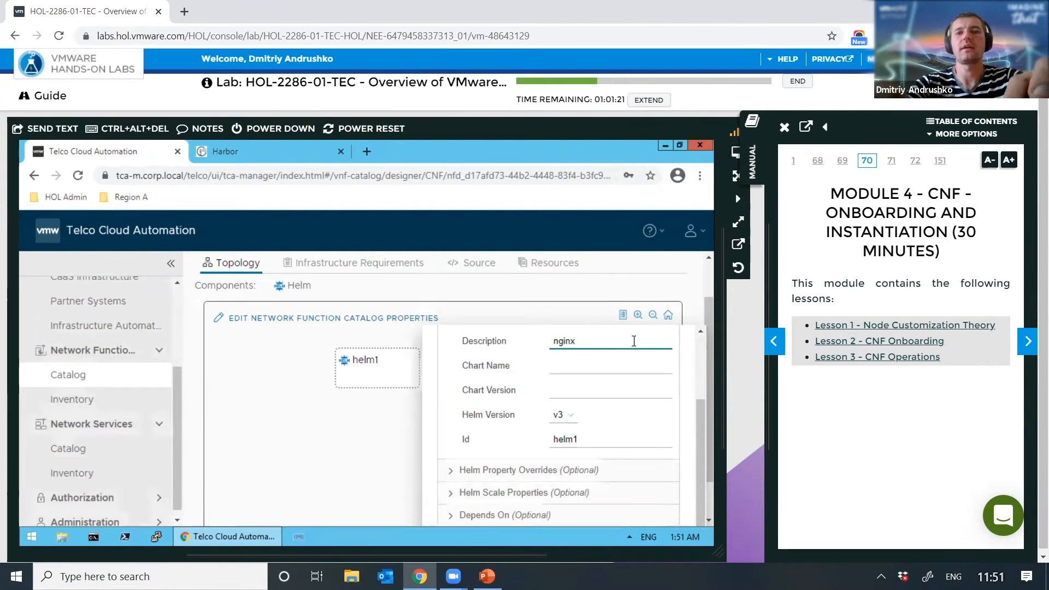
{"action": "type", "text": "-helm"}
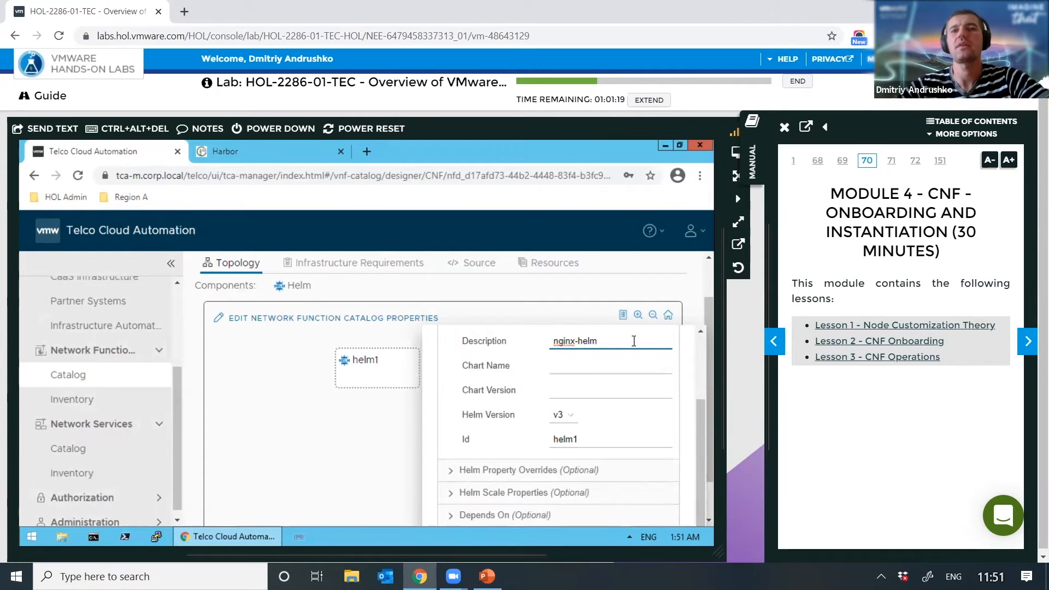
Step: Switch to Harbor's nginx:8.9.0 chart page to look up the chart name
{"action": "left_click", "coordinate": [583, 368]}
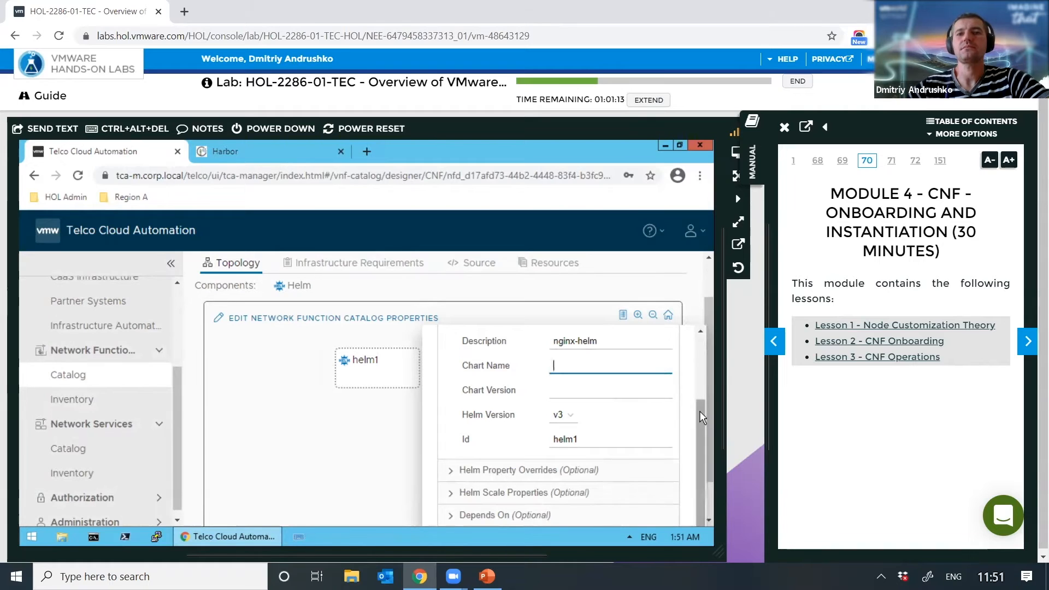
{"action": "left_click_drag", "start_coordinate": [699, 406], "coordinate": [698, 390]}
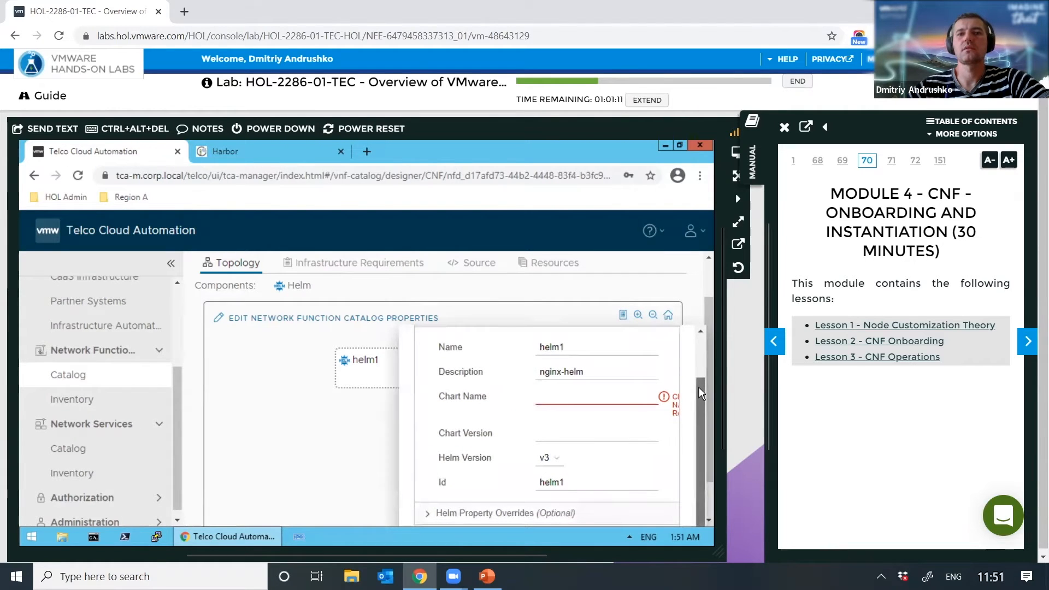
{"action": "left_click", "coordinate": [579, 399]}
{"action": "scroll", "coordinate": [579, 399], "scroll_direction": "down", "scroll_amount": 1}
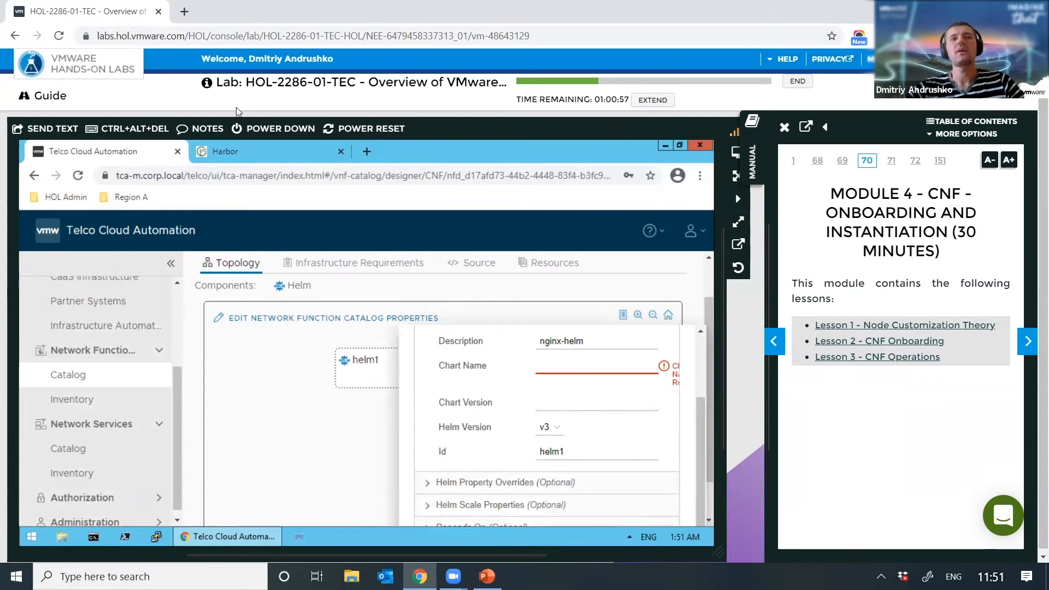
{"action": "left_click", "coordinate": [237, 152]}
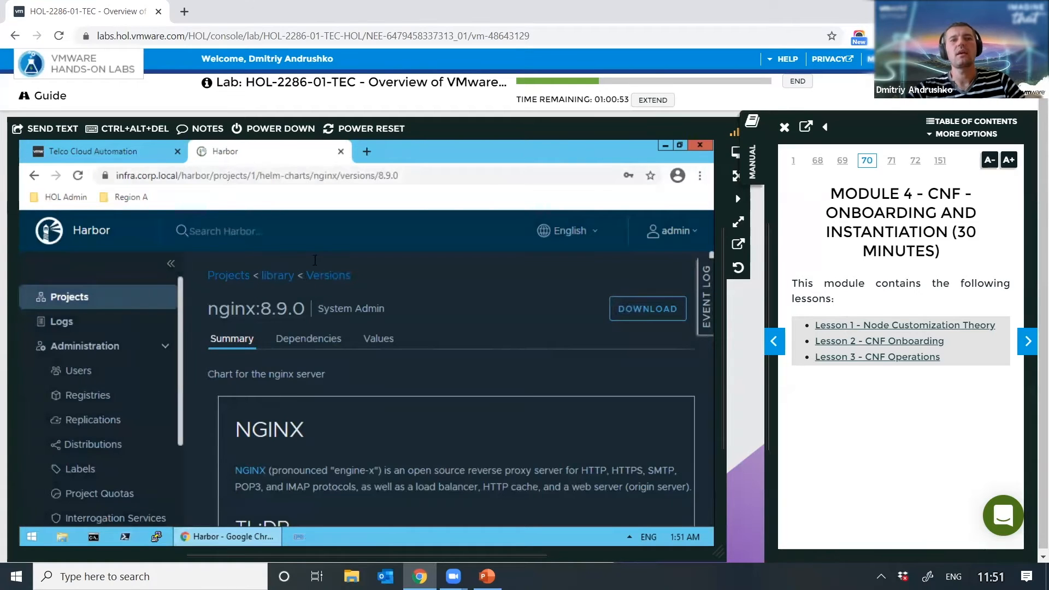
Step: Open the library project's Helm Charts list in Harbor, then return to Telco Cloud Automation
{"action": "left_click", "coordinate": [270, 277]}
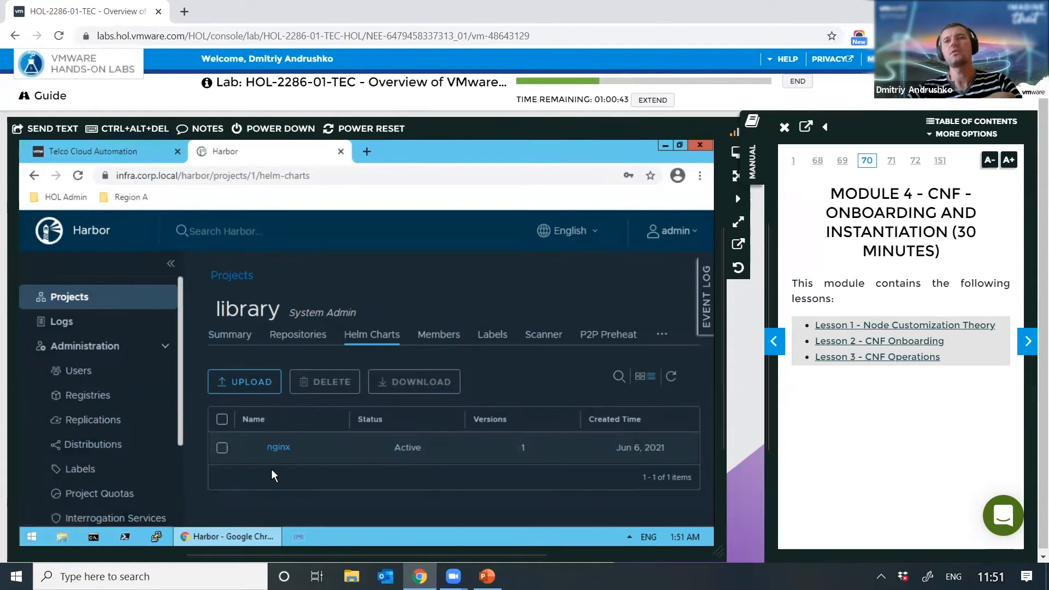
{"action": "left_click", "coordinate": [110, 149]}
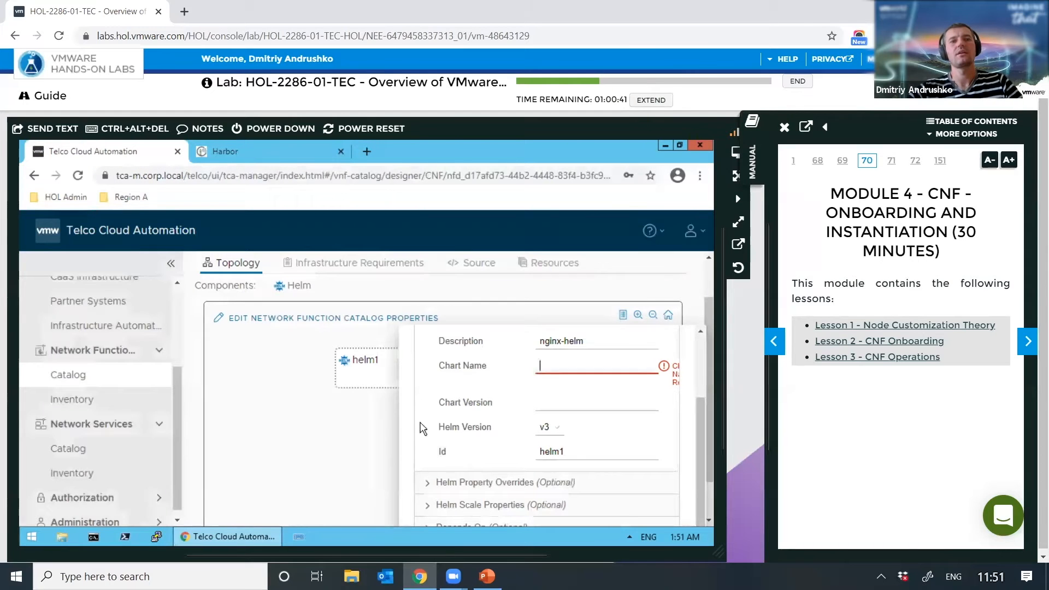
Step: Set helm1's Chart Name to nginx, then go back to Harbor's library chart list
{"action": "left_click", "coordinate": [557, 367]}
{"action": "type", "text": "nginx"}
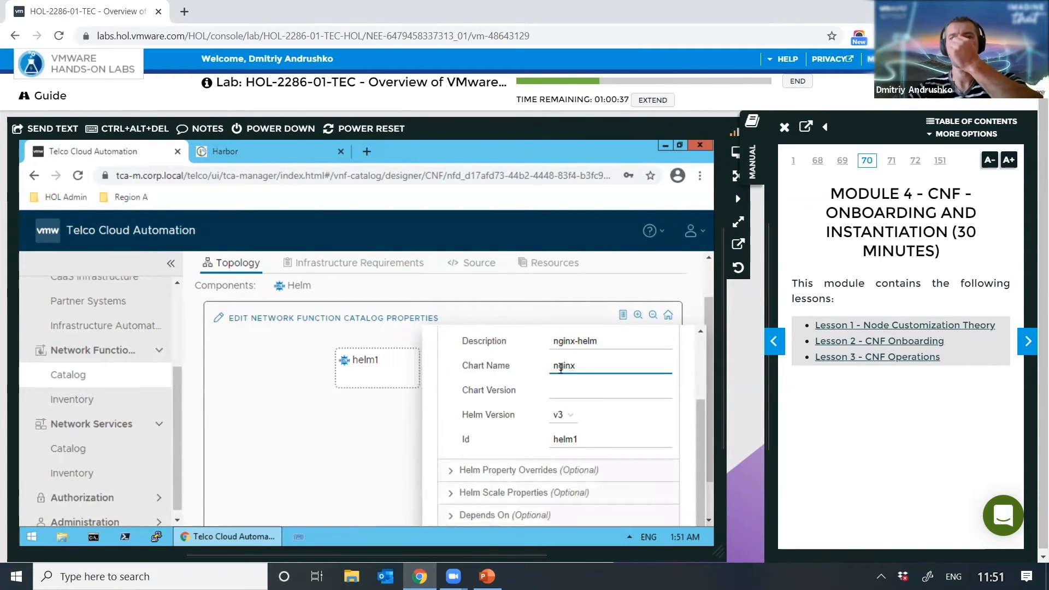
{"action": "left_click", "coordinate": [559, 393]}
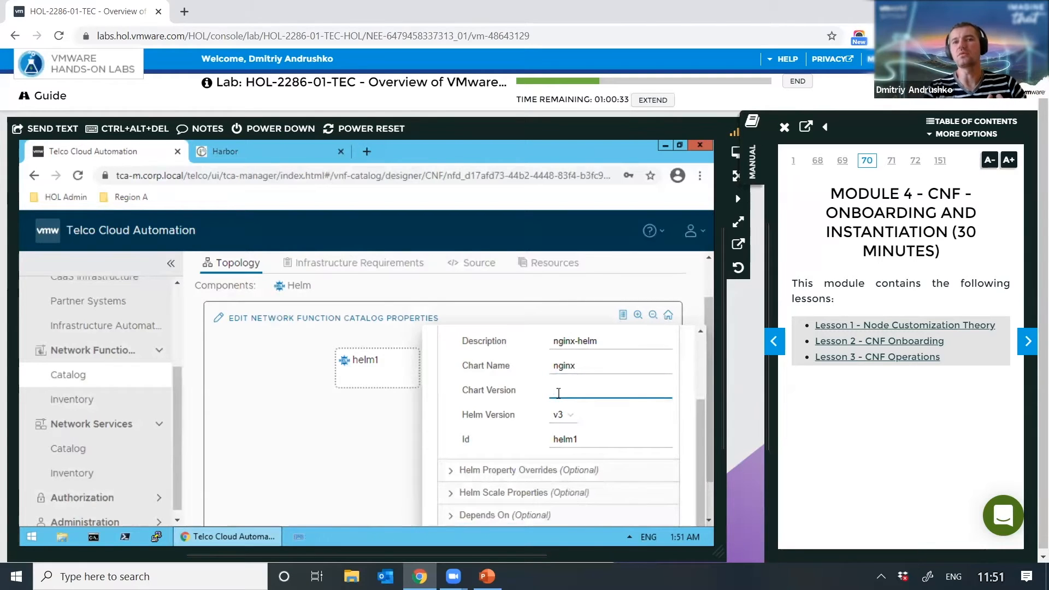
{"action": "left_click", "coordinate": [249, 155]}
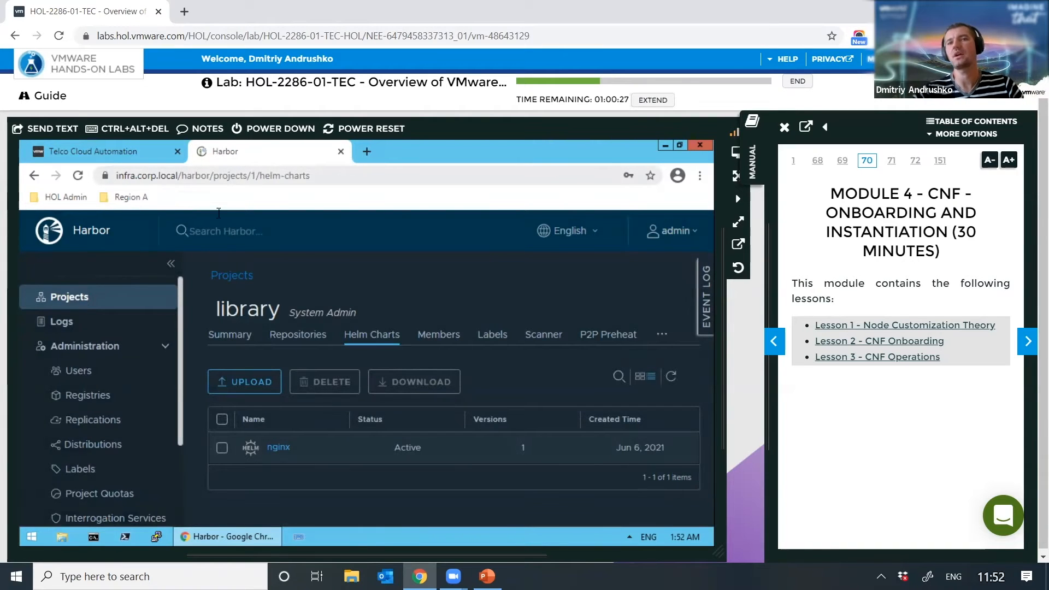
Step: Check that Harbor's nginx chart offers version 8.9.0, then return to Telco Cloud Automation
{"action": "left_click", "coordinate": [277, 446]}
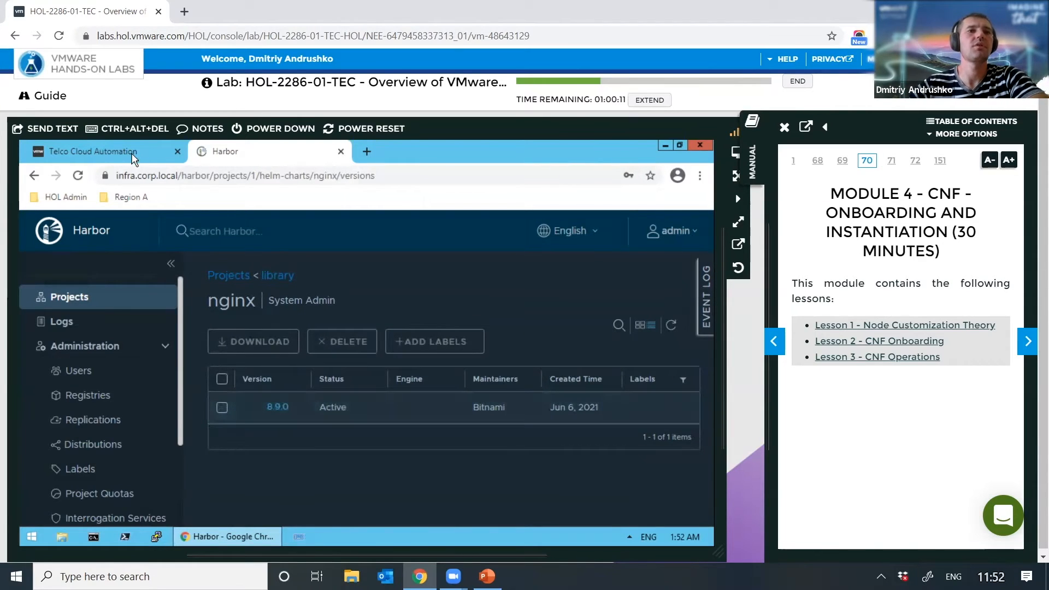
{"action": "left_click", "coordinate": [93, 152]}
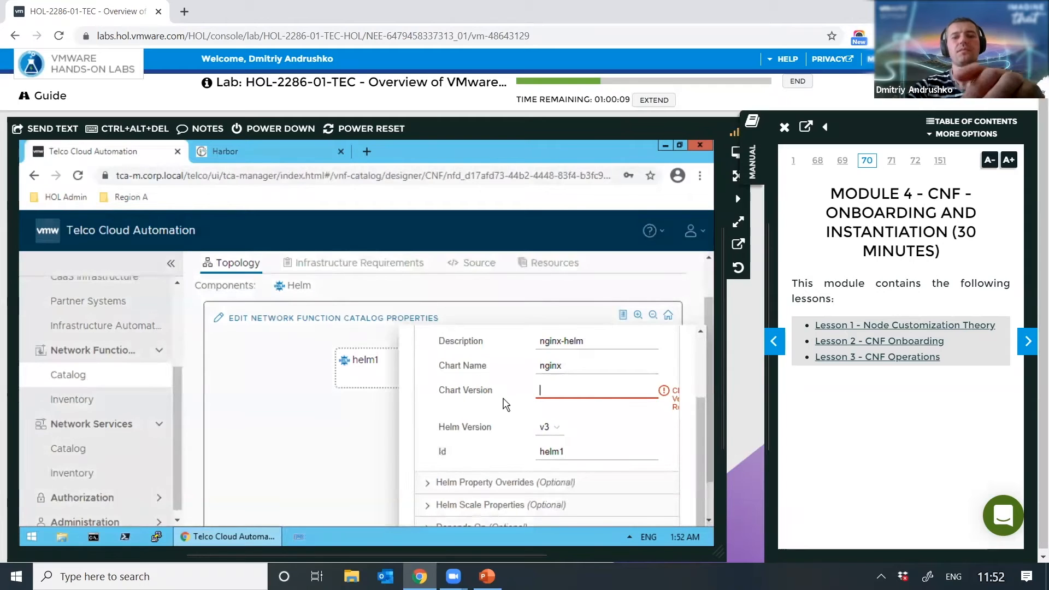
Step: Enter 8.9.0 as helm1's Chart Version
{"action": "type", "text": "8.9."}
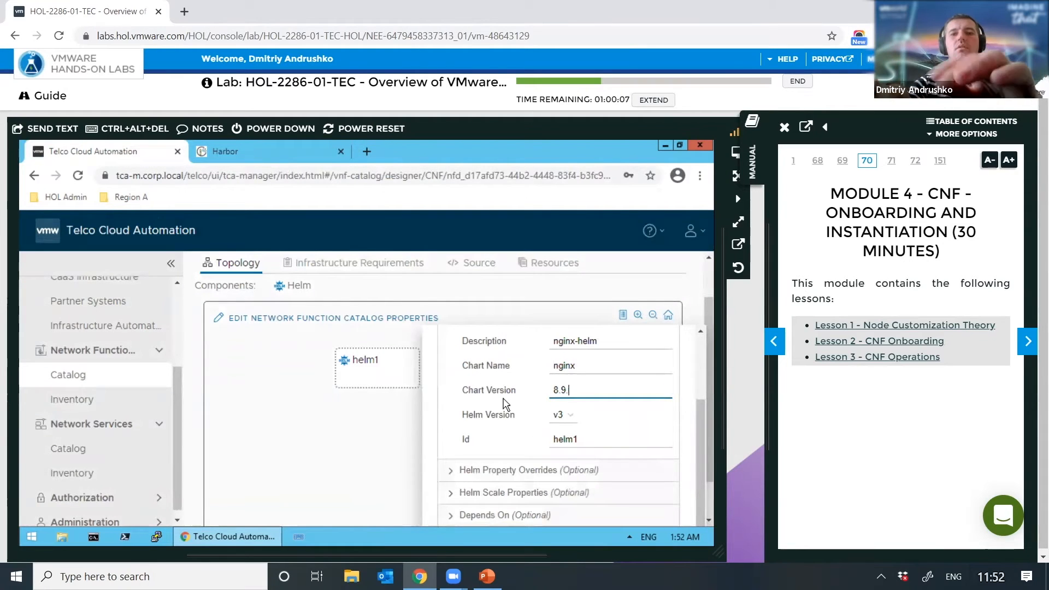
{"action": "type", "text": "0"}
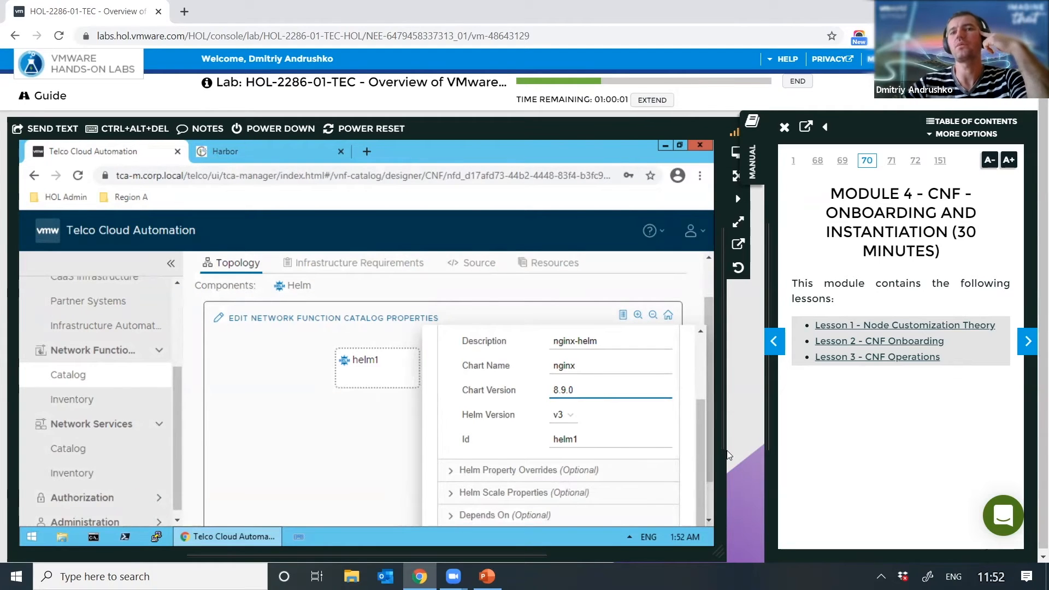
{"action": "key", "text": "Tab"}
{"action": "key", "text": "Tab"}
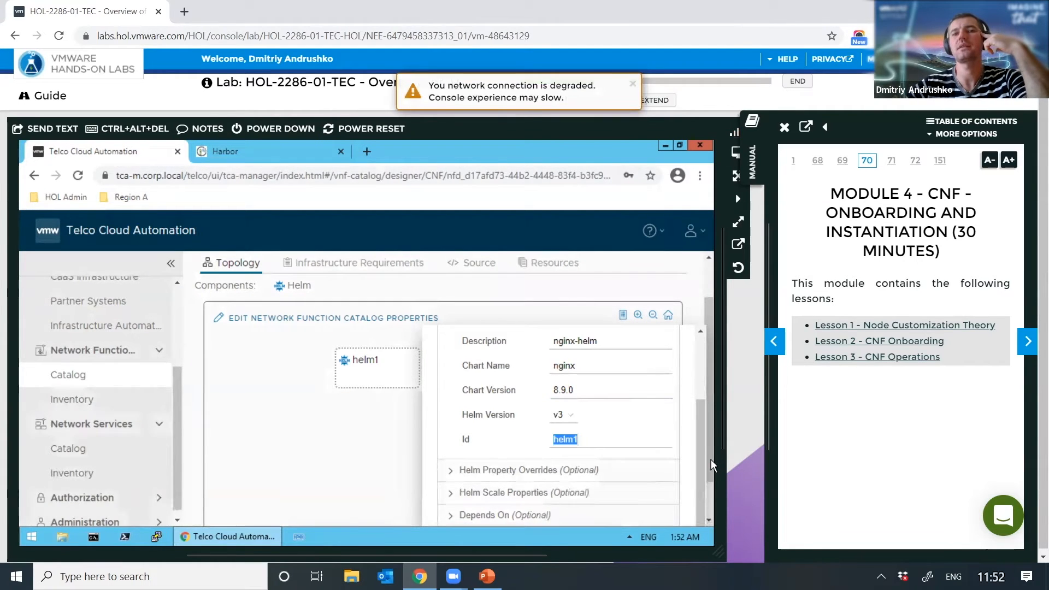
{"action": "left_click", "coordinate": [624, 450]}
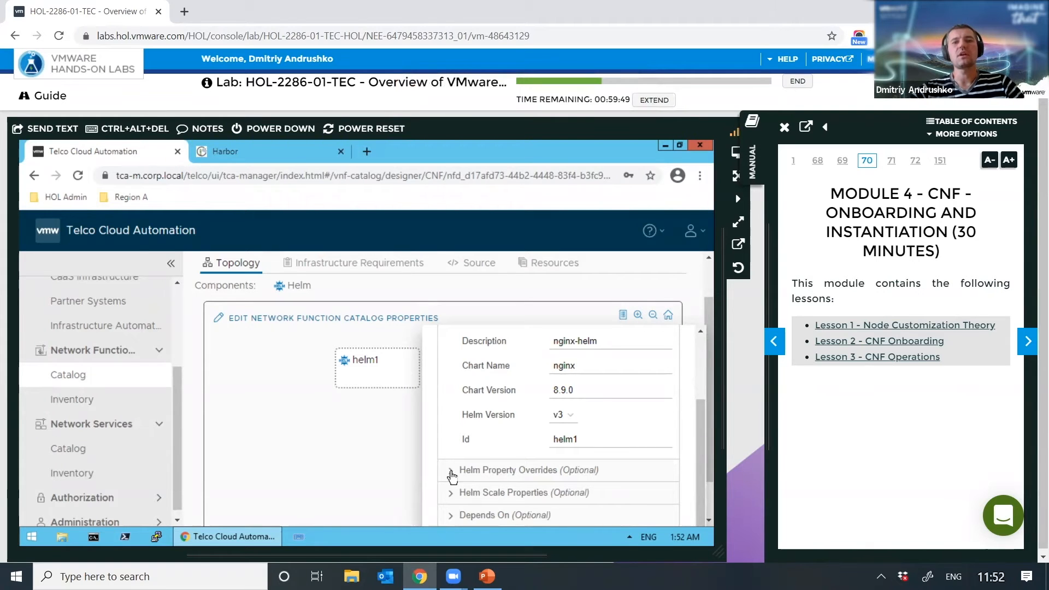
Step: Expand helm1's optional Helm Property Overrides section and scroll to its empty table
{"action": "left_click", "coordinate": [485, 469]}
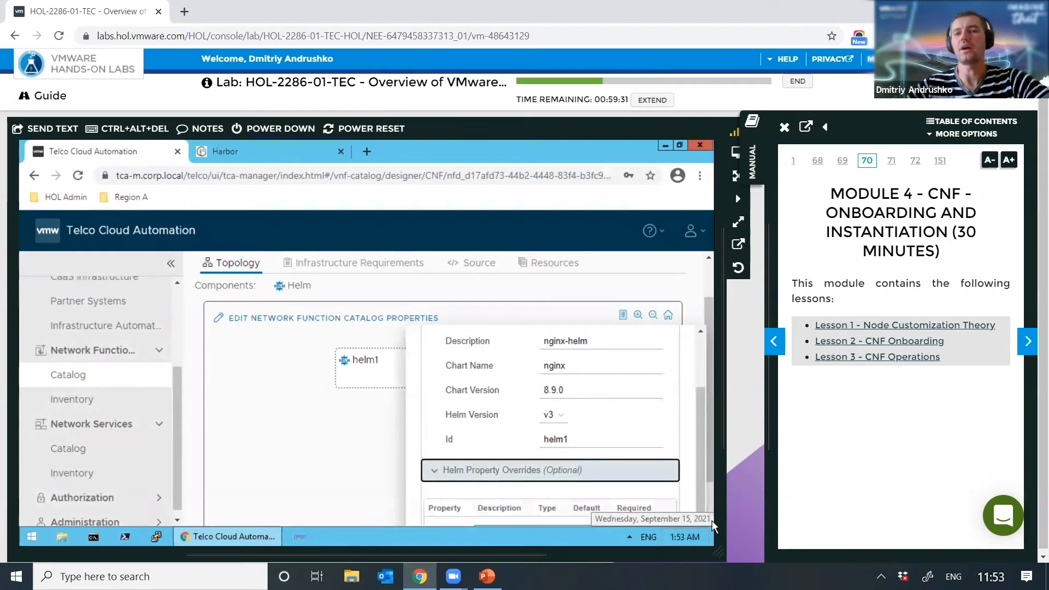
{"action": "left_click", "coordinate": [709, 517]}
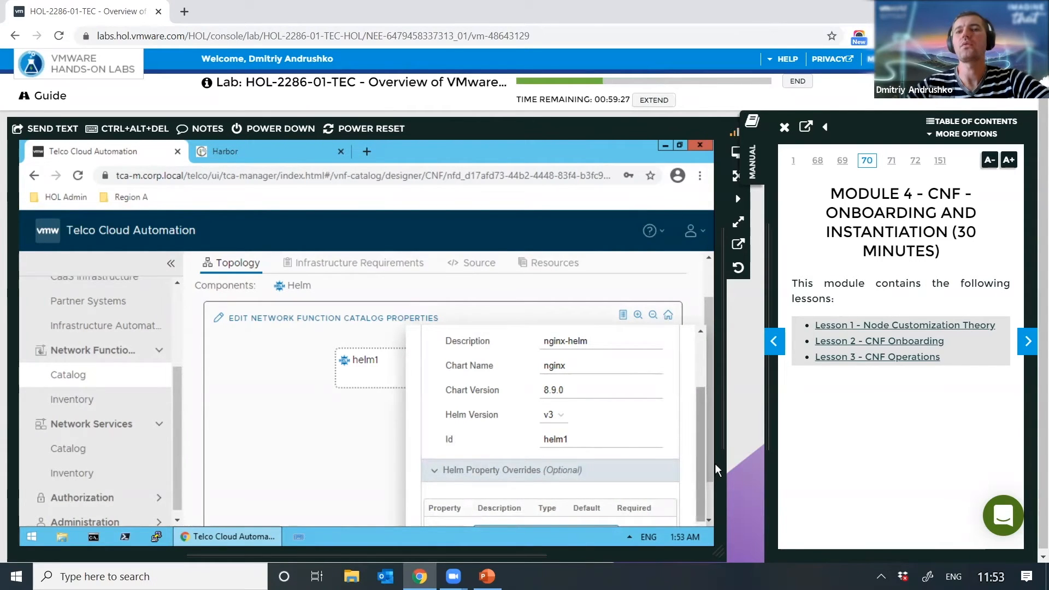
{"action": "left_click_drag", "start_coordinate": [703, 487], "coordinate": [707, 532]}
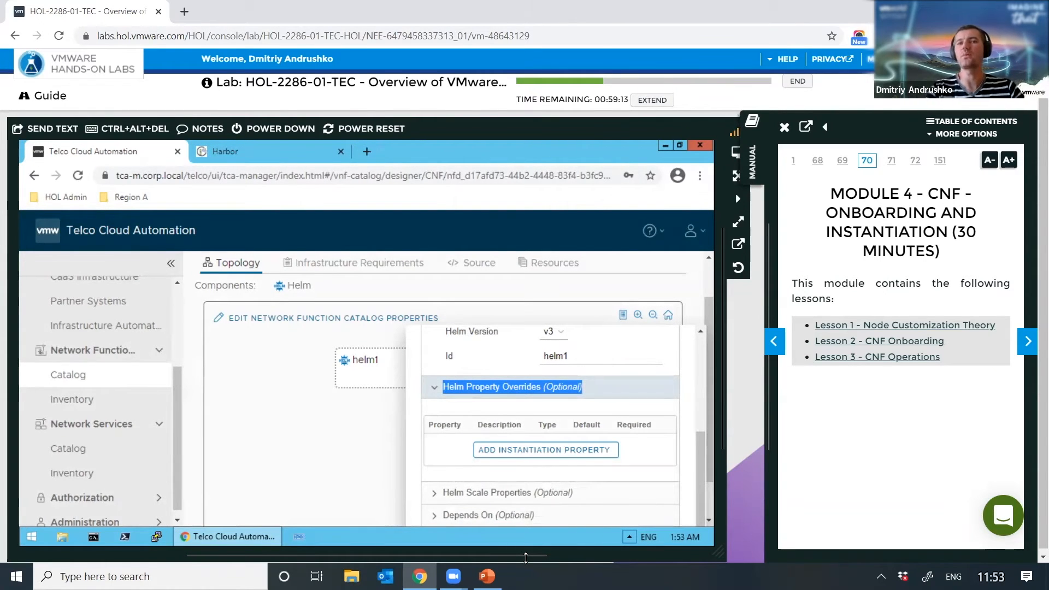
Step: Add instantiation property 'input' to helm1 with Type File and Required switched on
{"action": "left_click", "coordinate": [544, 460]}
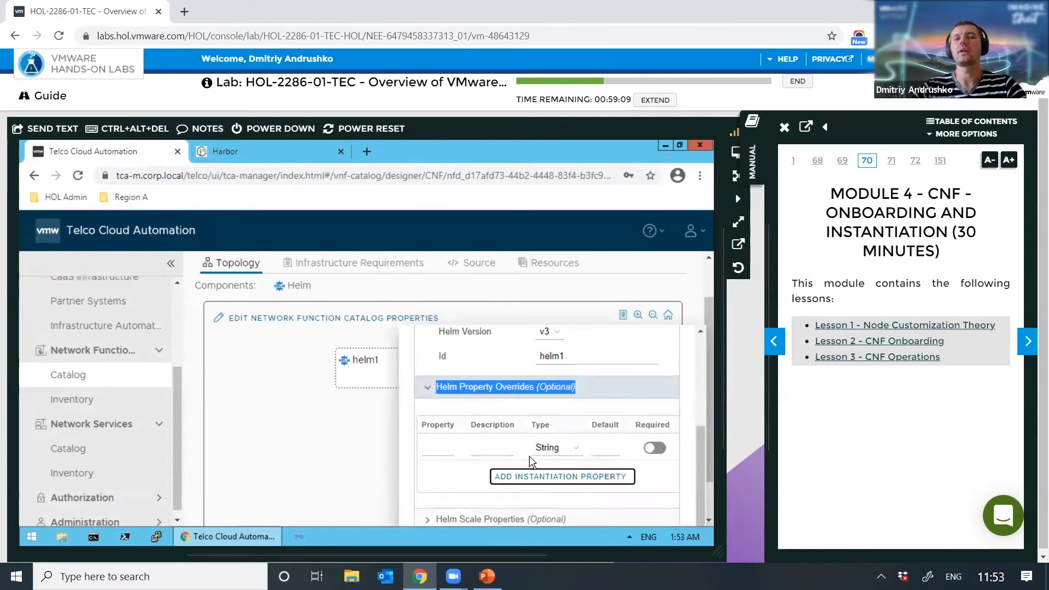
{"action": "left_click", "coordinate": [554, 449]}
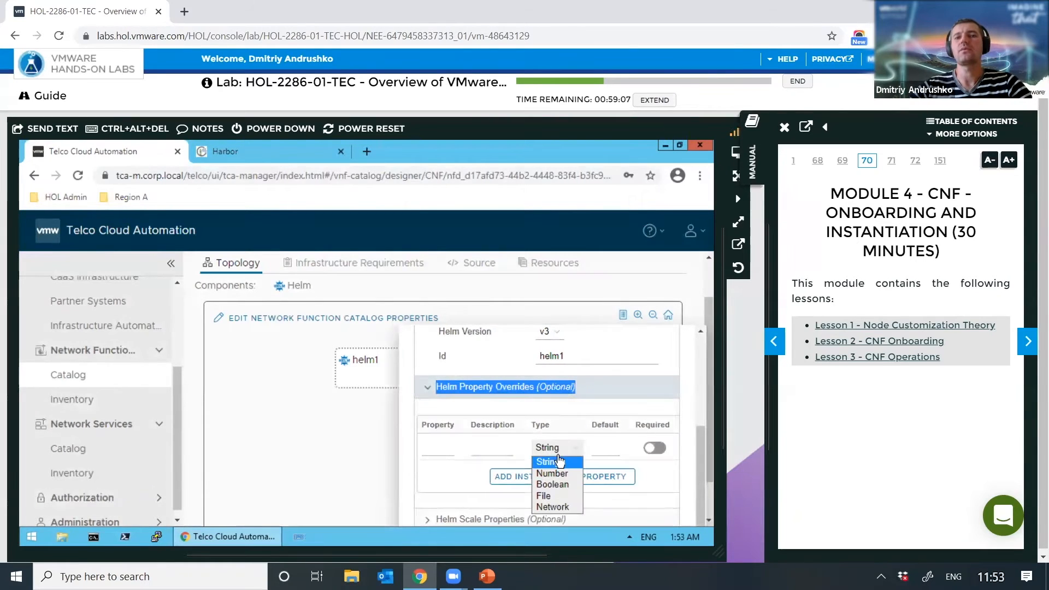
{"action": "left_click", "coordinate": [561, 494]}
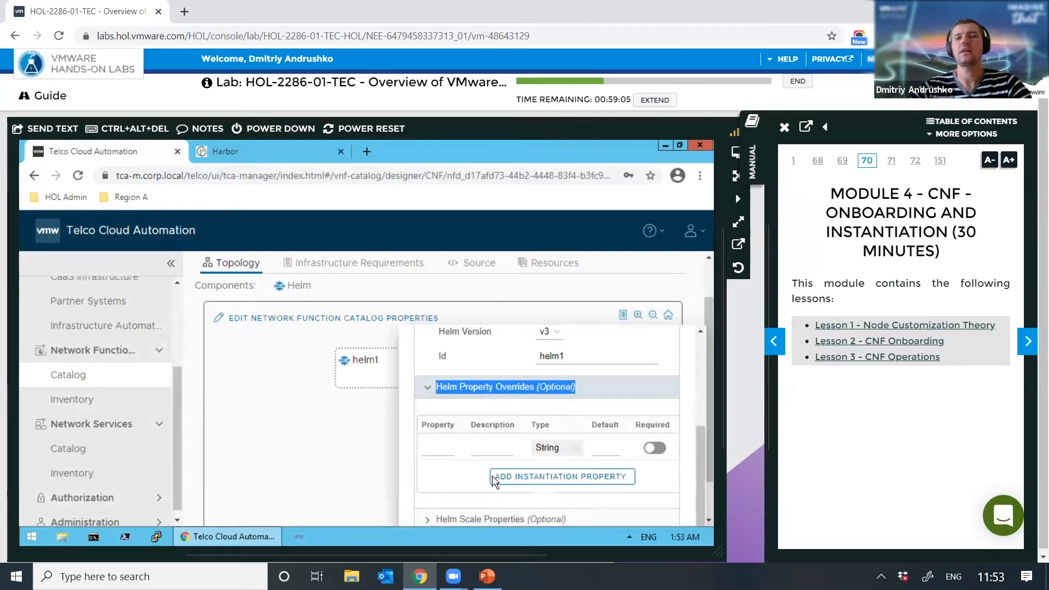
{"action": "left_click", "coordinate": [428, 449]}
{"action": "type", "text": "unpu"}
{"action": "key", "text": "BackSpace"}
{"action": "key", "text": "BackSpace"}
{"action": "key", "text": "BackSpace"}
{"action": "key", "text": "BackSpace"}
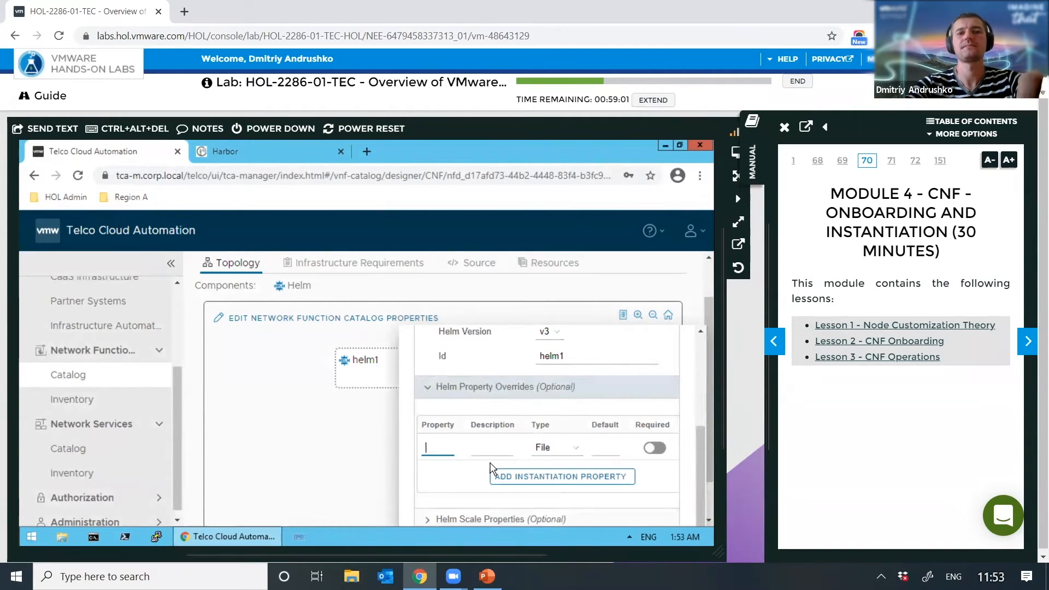
{"action": "type", "text": "input"}
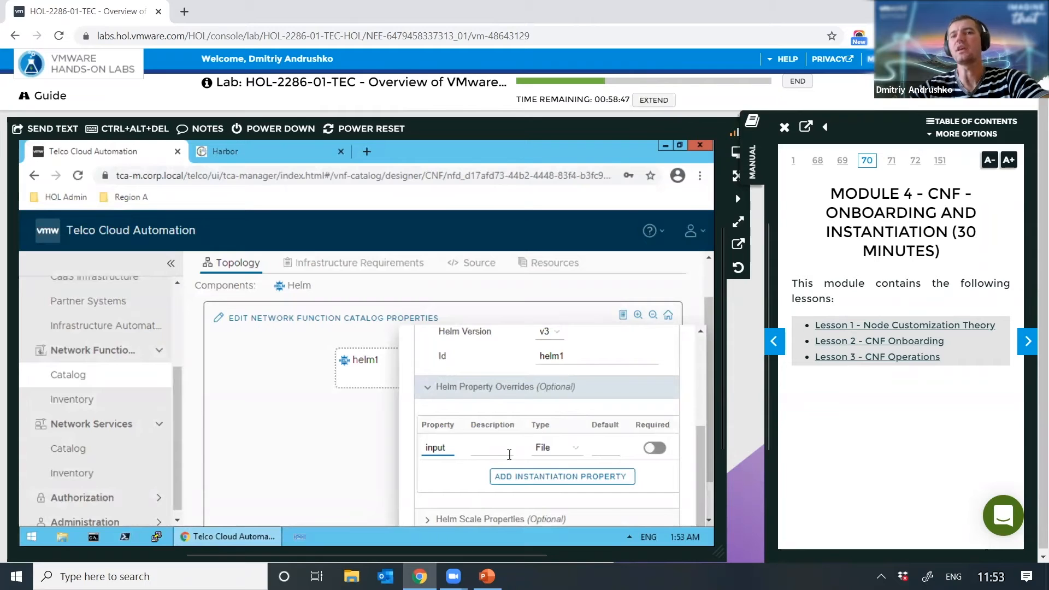
{"action": "left_click", "coordinate": [658, 448]}
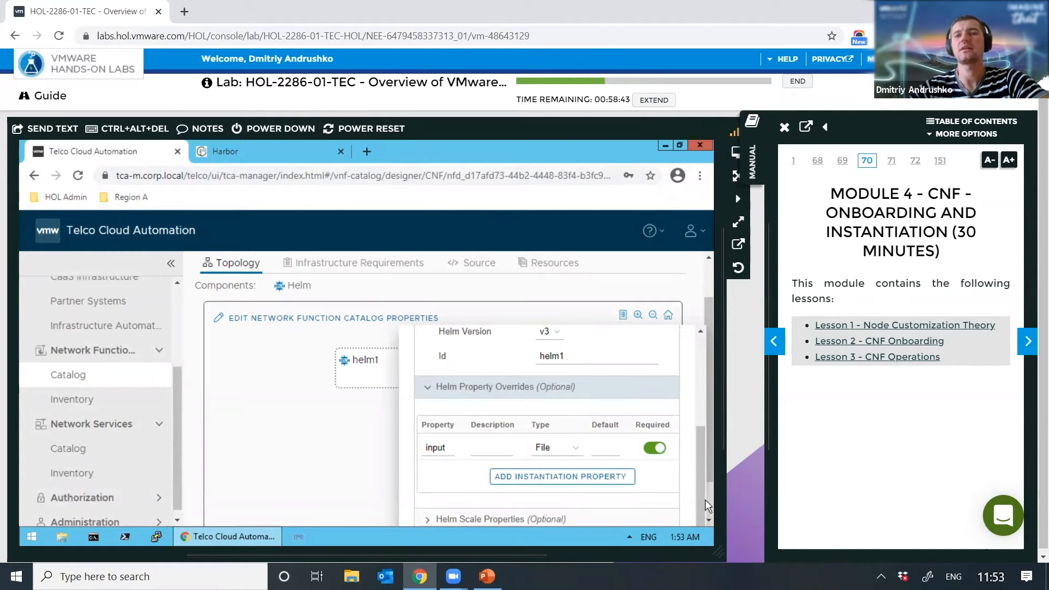
{"action": "scroll", "coordinate": [699, 487], "scroll_direction": "down", "scroll_amount": 1}
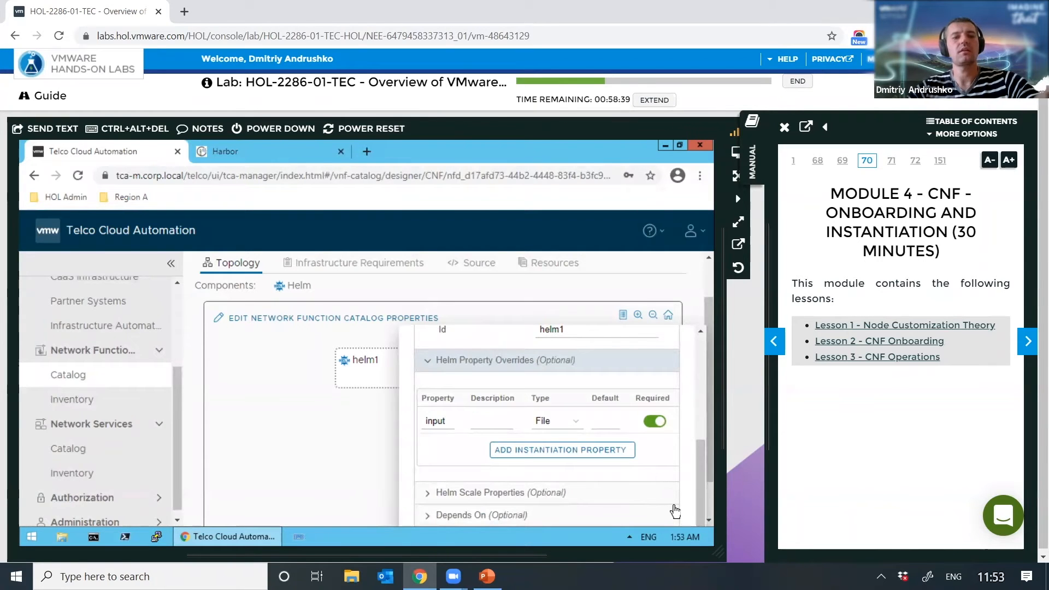
Step: Review helm1's chart fields and input override row, then collapse the Properties section
{"action": "key", "text": "Tab"}
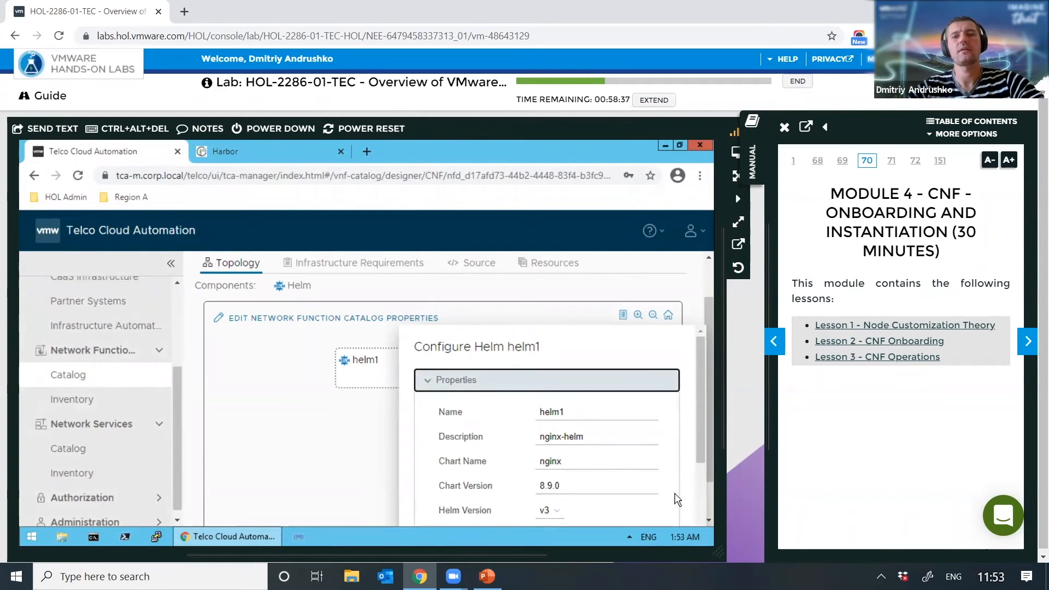
{"action": "key", "text": "Tab"}
{"action": "key", "text": "Tab"}
{"action": "key", "text": "Tab"}
{"action": "key", "text": "Tab"}
{"action": "key", "text": "Tab"}
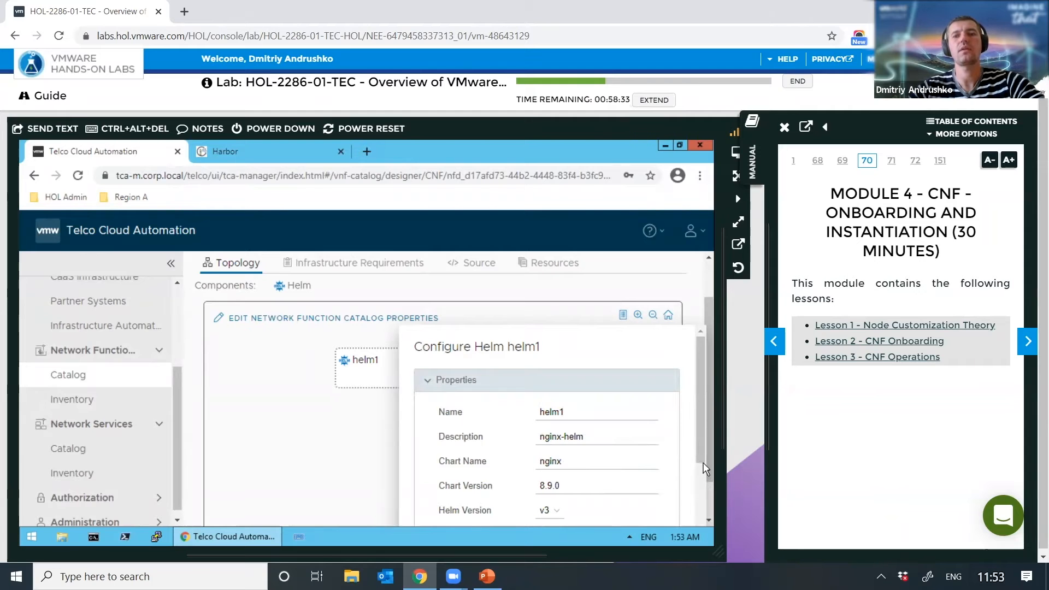
{"action": "scroll", "coordinate": [704, 470], "scroll_direction": "down", "scroll_amount": 2}
{"action": "scroll", "coordinate": [704, 527], "scroll_direction": "down", "scroll_amount": 3}
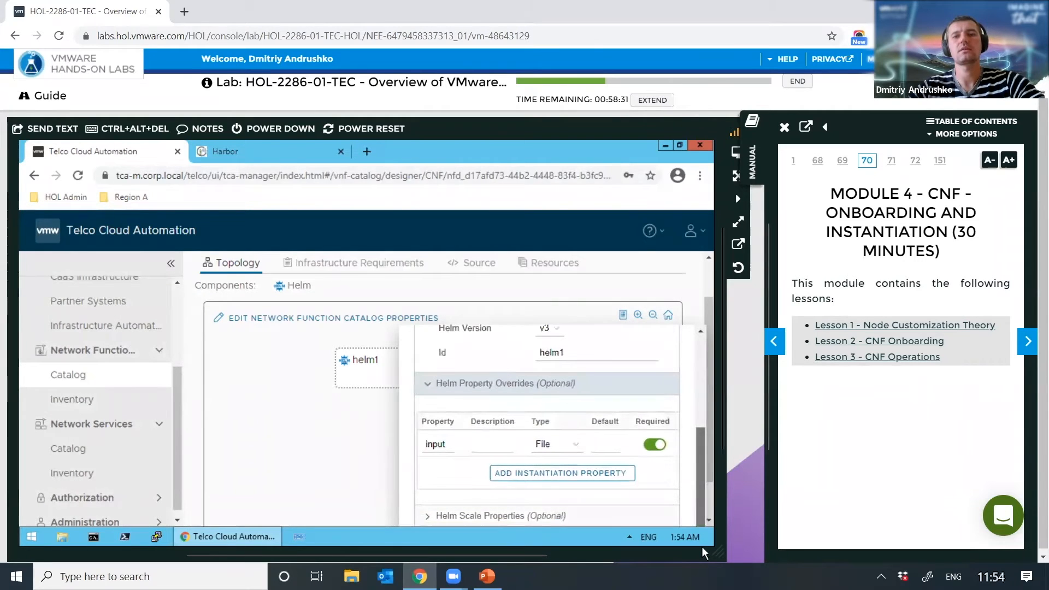
{"action": "key", "text": "Tab"}
{"action": "key", "text": "Tab"}
{"action": "key", "text": "Tab"}
{"action": "key", "text": "Tab"}
{"action": "key", "text": "Tab"}
{"action": "key", "text": "Tab"}
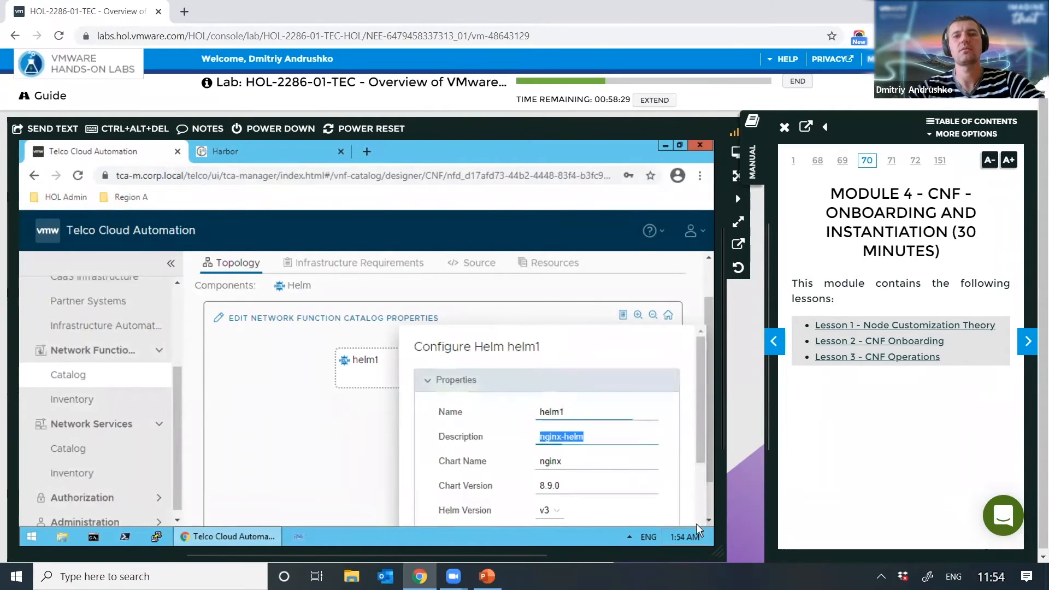
{"action": "key", "text": "Tab"}
{"action": "key", "text": "Tab"}
{"action": "key", "text": "Tab"}
{"action": "key", "text": "Tab"}
{"action": "key", "text": "Tab"}
{"action": "key", "text": "Tab"}
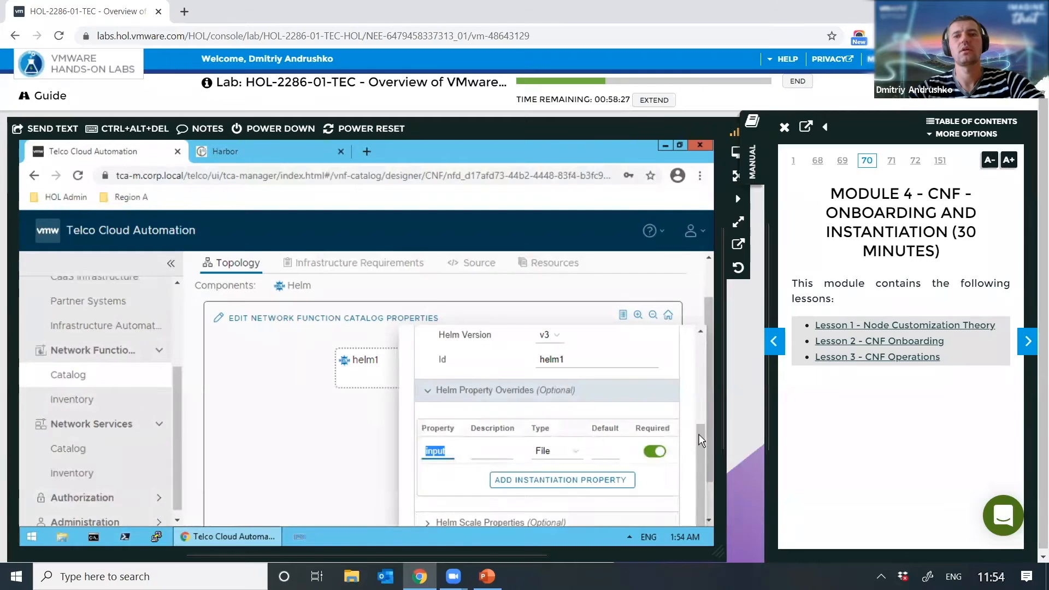
{"action": "key", "text": "Tab"}
{"action": "key", "text": "Tab"}
{"action": "key", "text": "Tab"}
{"action": "key", "text": "Tab"}
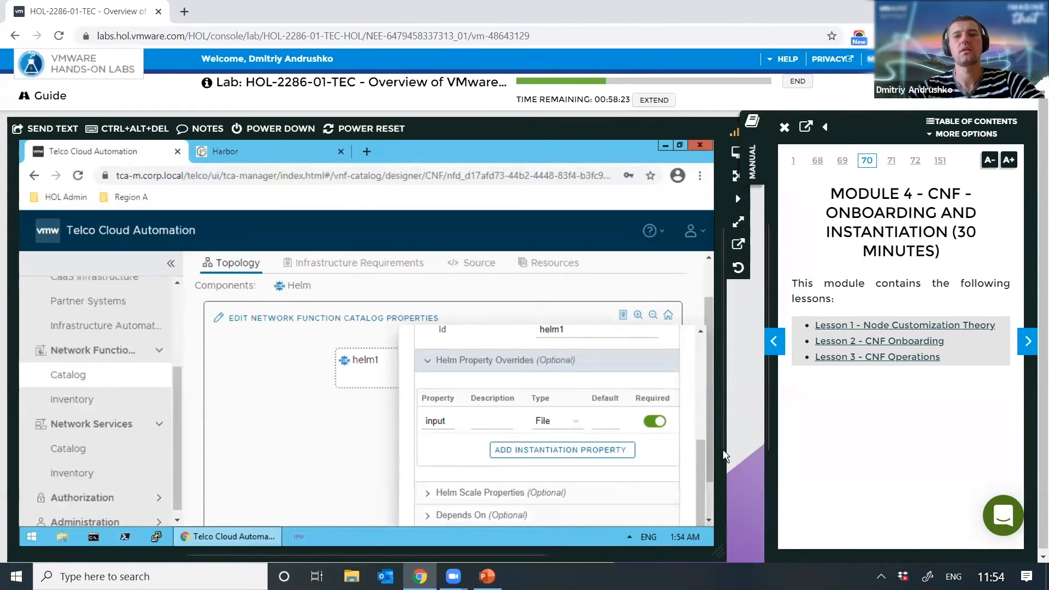
{"action": "key", "text": "Tab"}
{"action": "key", "text": "Return"}
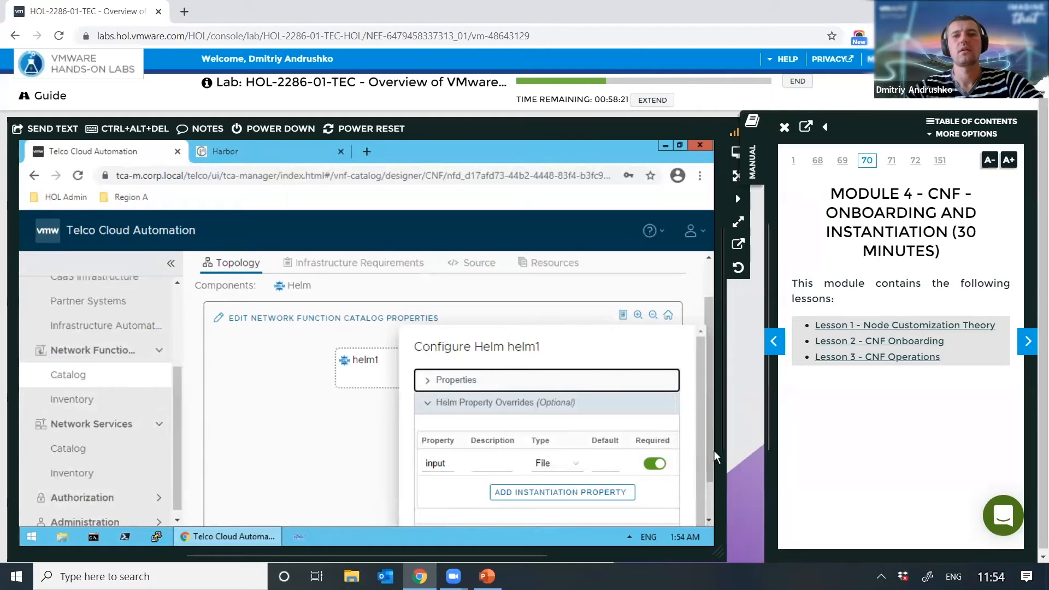
Step: Recheck the input row under Helm Property Overrides and save helm1 with UPDATE
{"action": "left_click", "coordinate": [427, 407]}
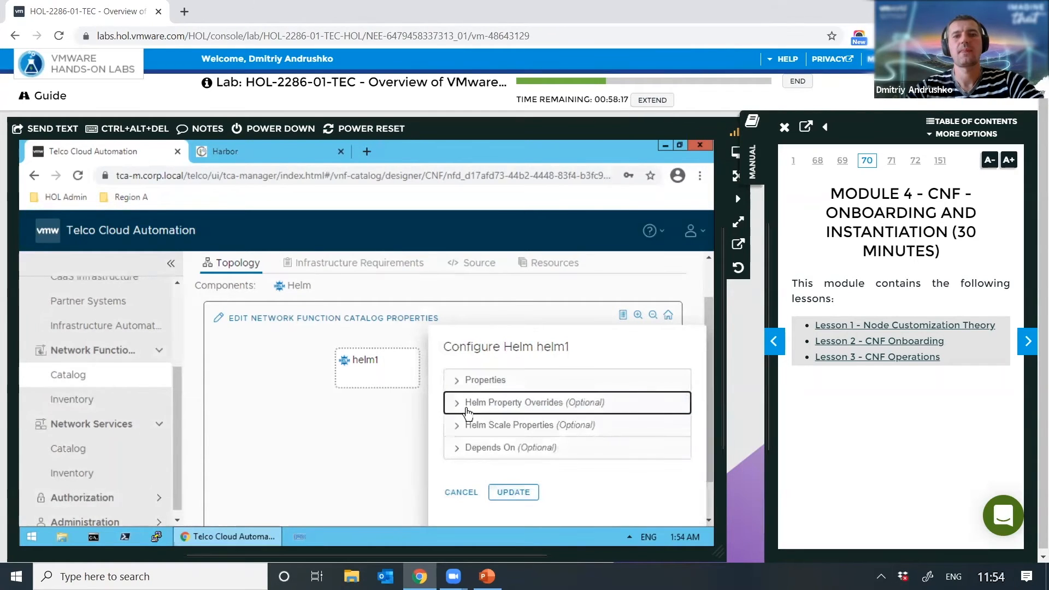
{"action": "left_click", "coordinate": [456, 410]}
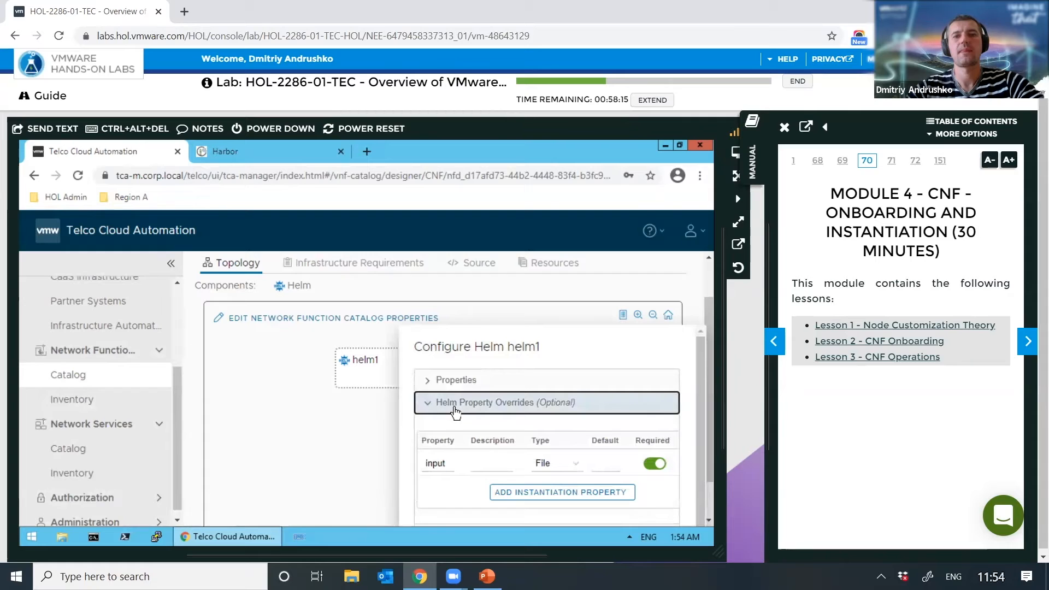
{"action": "left_click", "coordinate": [425, 410]}
{"action": "left_click", "coordinate": [511, 494]}
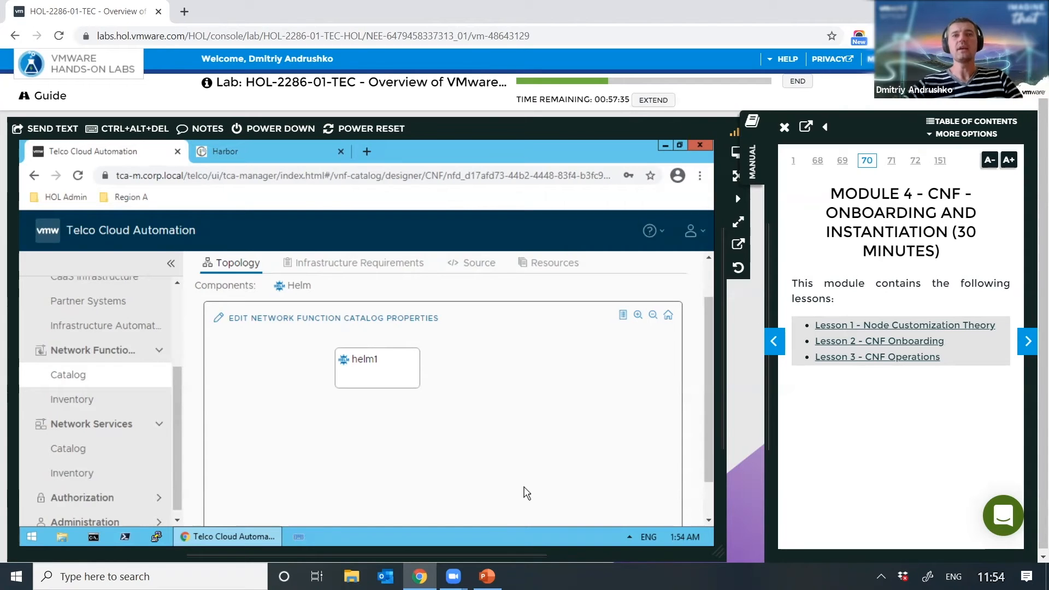
Step: Show the nginx design's Infrastructure Requirements page
{"action": "left_click", "coordinate": [360, 264]}
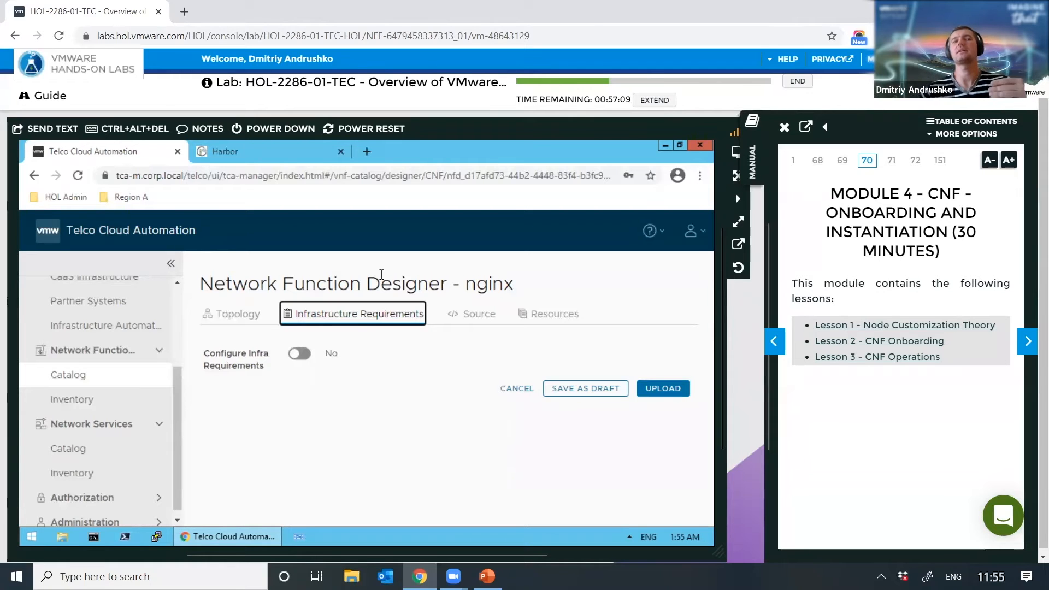
Step: Set Configure Infra Requirements to Yes and expand the Network Adapter section
{"action": "left_click", "coordinate": [300, 355]}
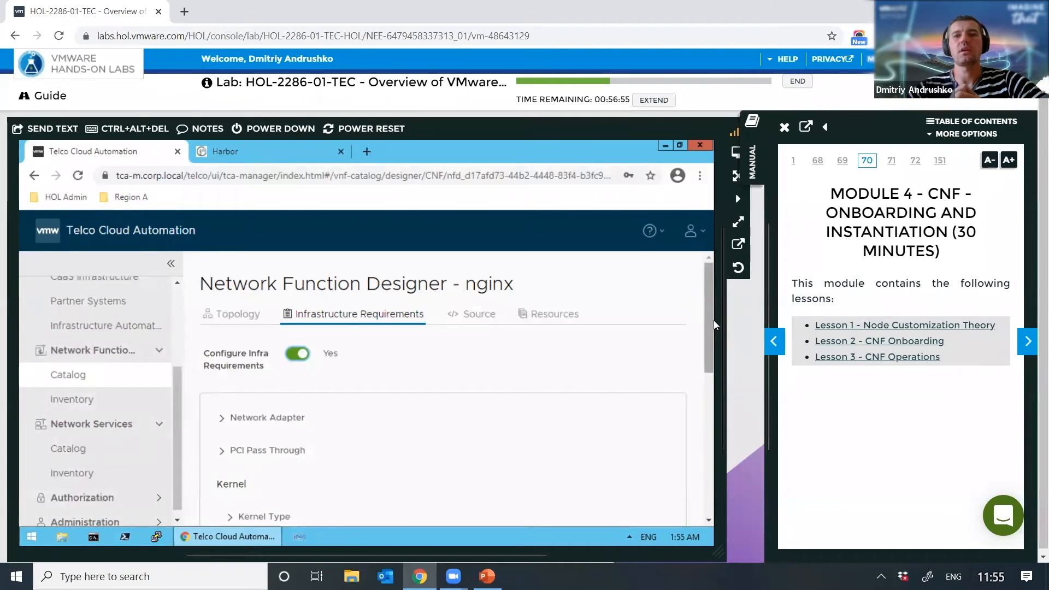
{"action": "left_click_drag", "start_coordinate": [710, 322], "coordinate": [704, 408]}
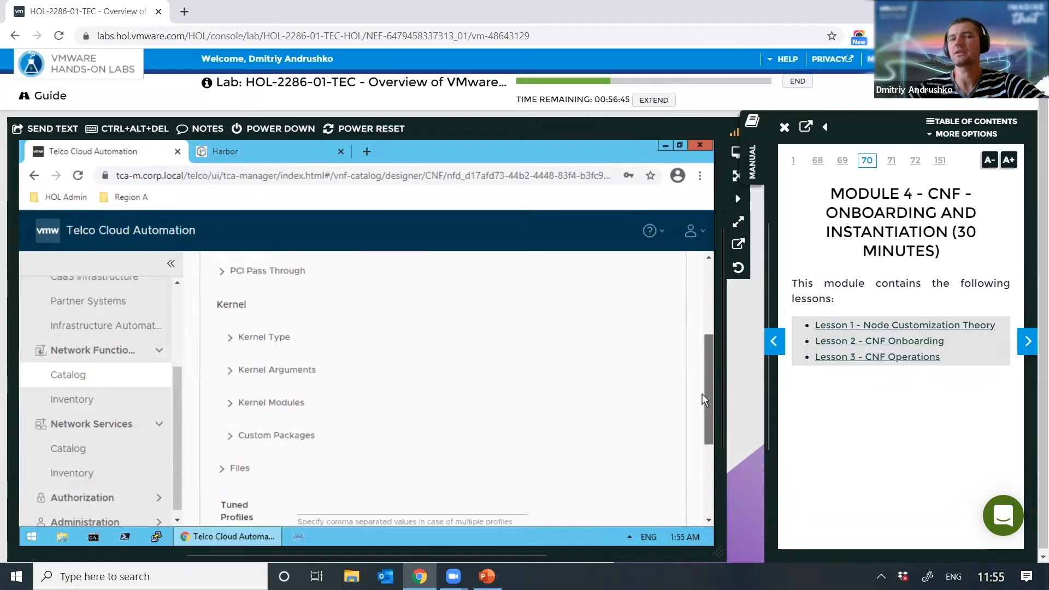
{"action": "scroll", "coordinate": [705, 352], "scroll_direction": "up", "scroll_amount": 3}
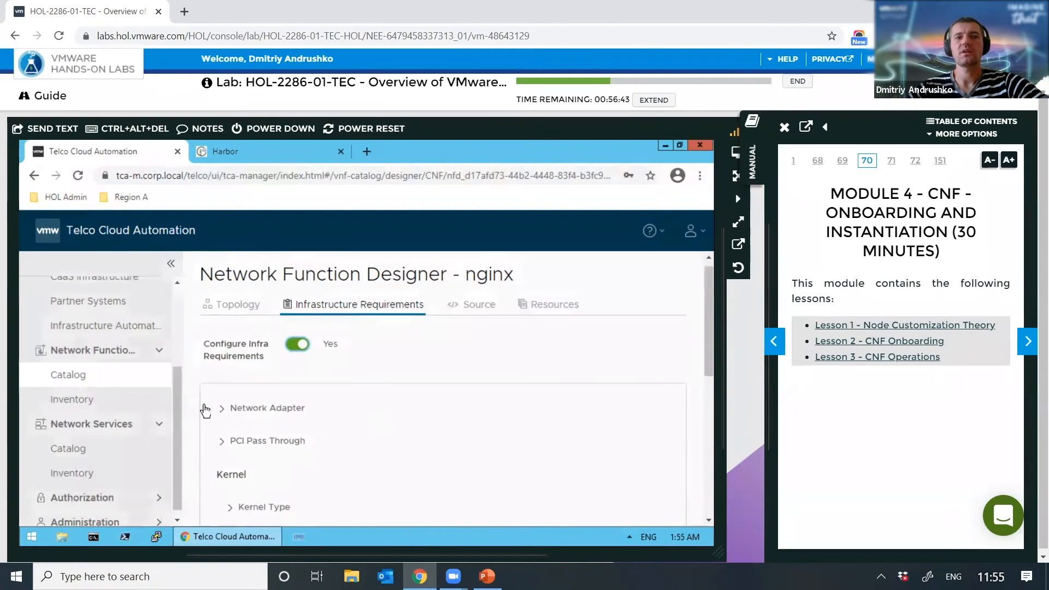
{"action": "left_click", "coordinate": [222, 409]}
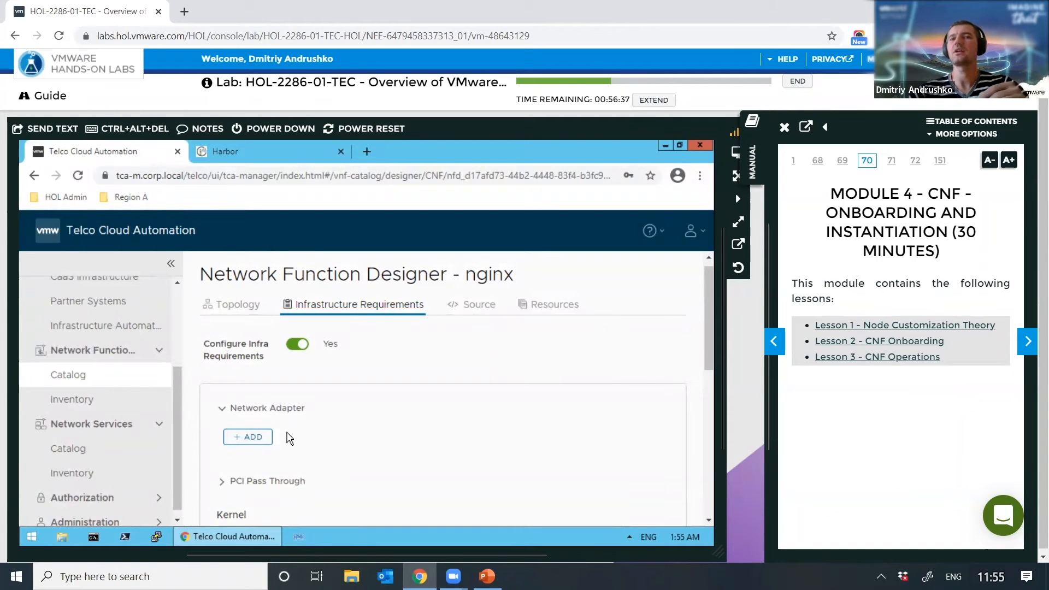
{"action": "left_click_drag", "start_coordinate": [707, 326], "coordinate": [706, 396]}
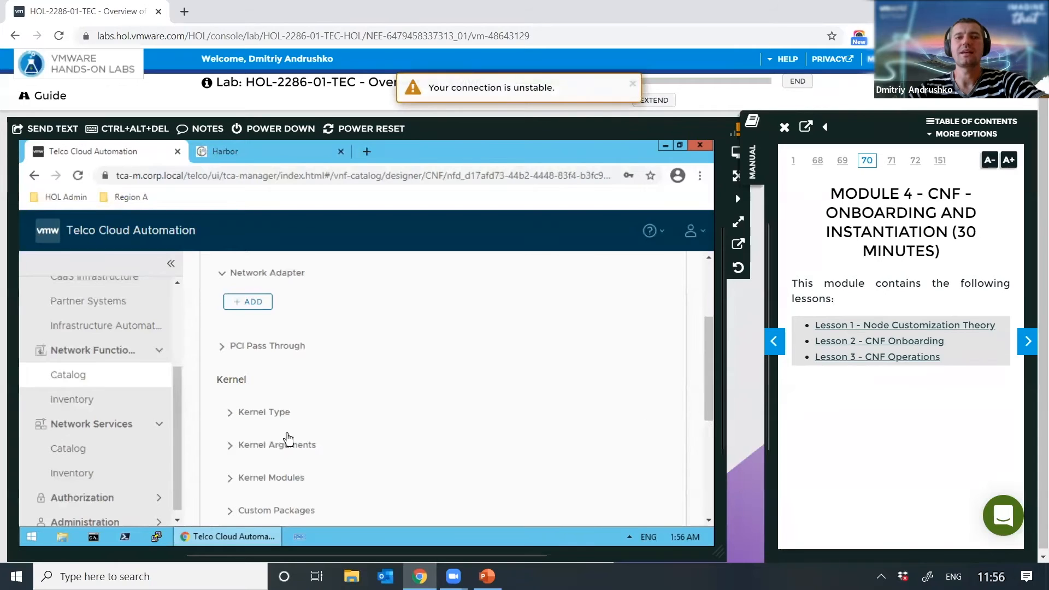
{"action": "scroll", "coordinate": [288, 437], "scroll_direction": "down", "scroll_amount": 1}
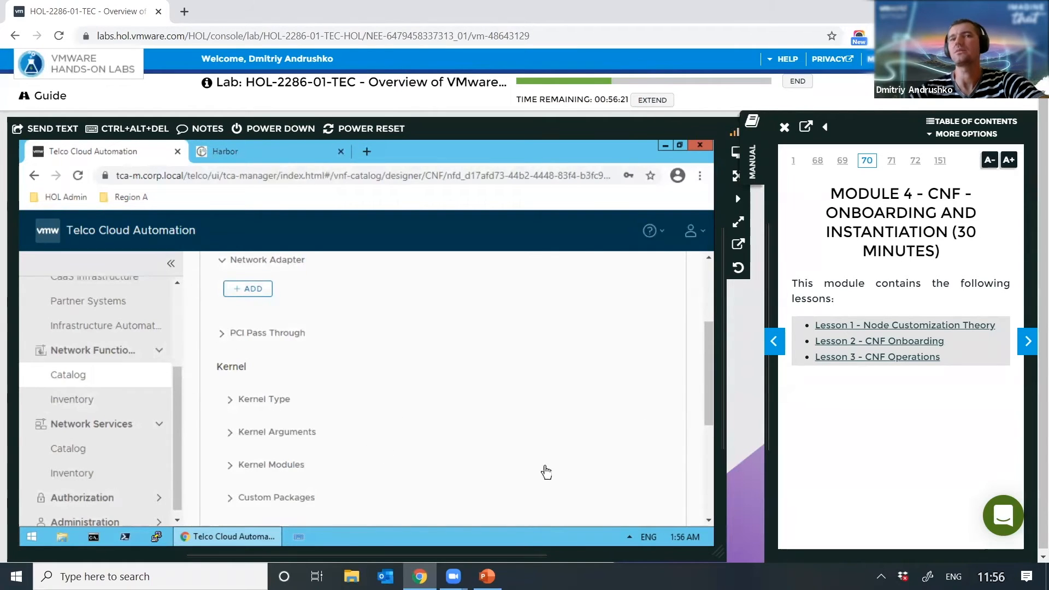
{"action": "left_click_drag", "start_coordinate": [713, 415], "coordinate": [707, 294]}
Step: Show the nginx descriptor's YAML in the Source view and scroll through it
{"action": "left_click", "coordinate": [473, 318]}
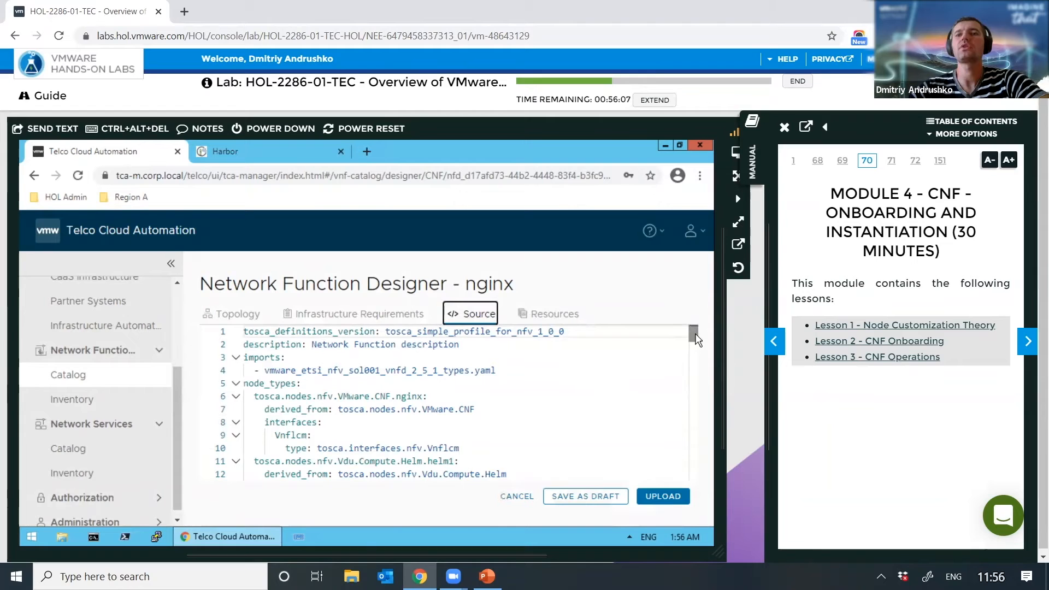
{"action": "scroll", "coordinate": [697, 339], "scroll_direction": "down", "scroll_amount": 4}
{"action": "scroll", "coordinate": [697, 339], "scroll_direction": "up", "scroll_amount": 2}
{"action": "scroll", "coordinate": [696, 339], "scroll_direction": "up", "scroll_amount": 3}
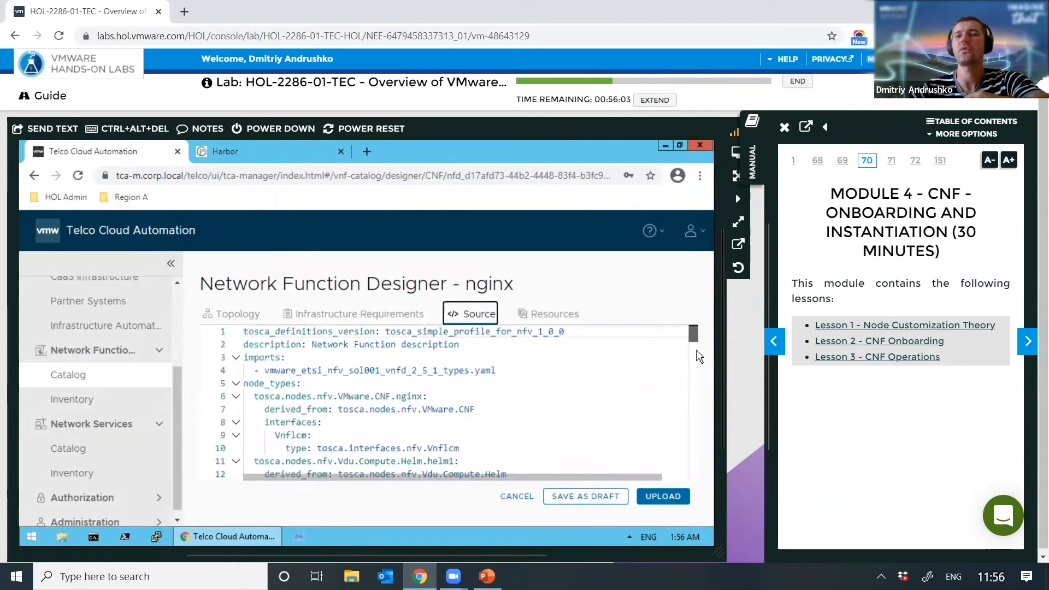
{"action": "scroll", "coordinate": [698, 352], "scroll_direction": "down", "scroll_amount": 14}
{"action": "scroll", "coordinate": [695, 405], "scroll_direction": "down", "scroll_amount": 2}
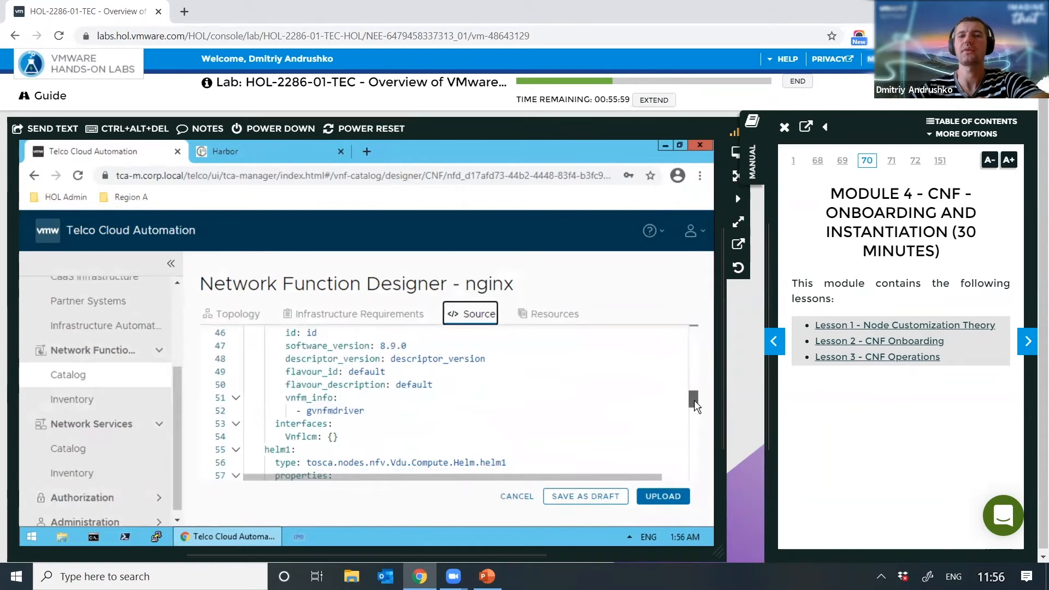
{"action": "scroll", "coordinate": [694, 404], "scroll_direction": "down", "scroll_amount": 2}
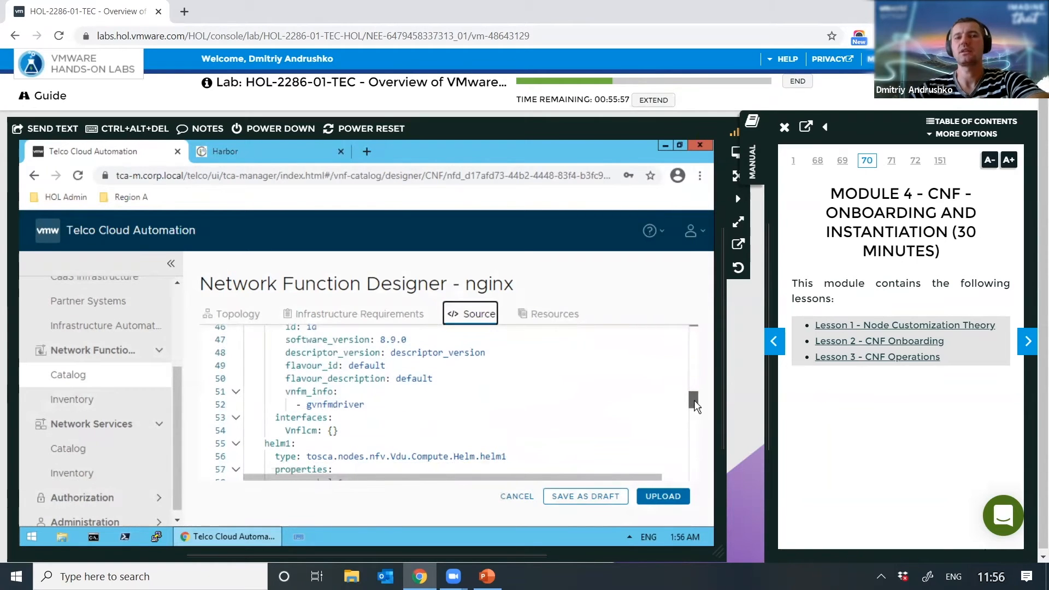
{"action": "mouse_move", "coordinate": [699, 418]}
{"action": "left_mouse_down"}
{"action": "mouse_move", "coordinate": [692, 476]}
{"action": "mouse_move", "coordinate": [698, 422]}
{"action": "left_mouse_up"}
{"action": "left_click_drag", "start_coordinate": [705, 344], "coordinate": [701, 325]}
Step: In Resources, expand root plus its Definitions, TOSCA-Metadata and Artifacts folders
{"action": "left_click", "coordinate": [546, 315]}
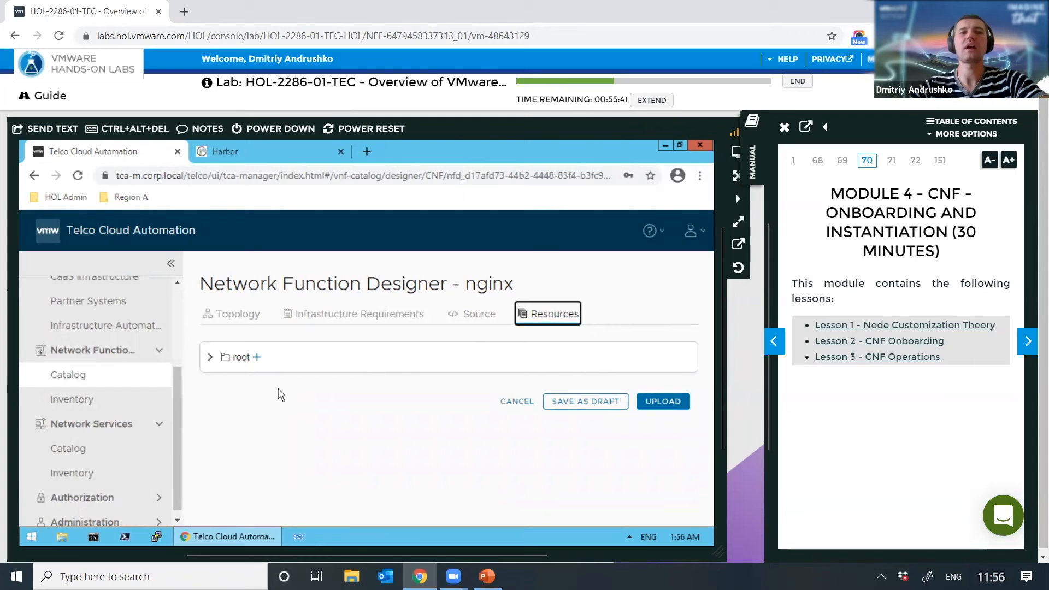
{"action": "left_click", "coordinate": [210, 358]}
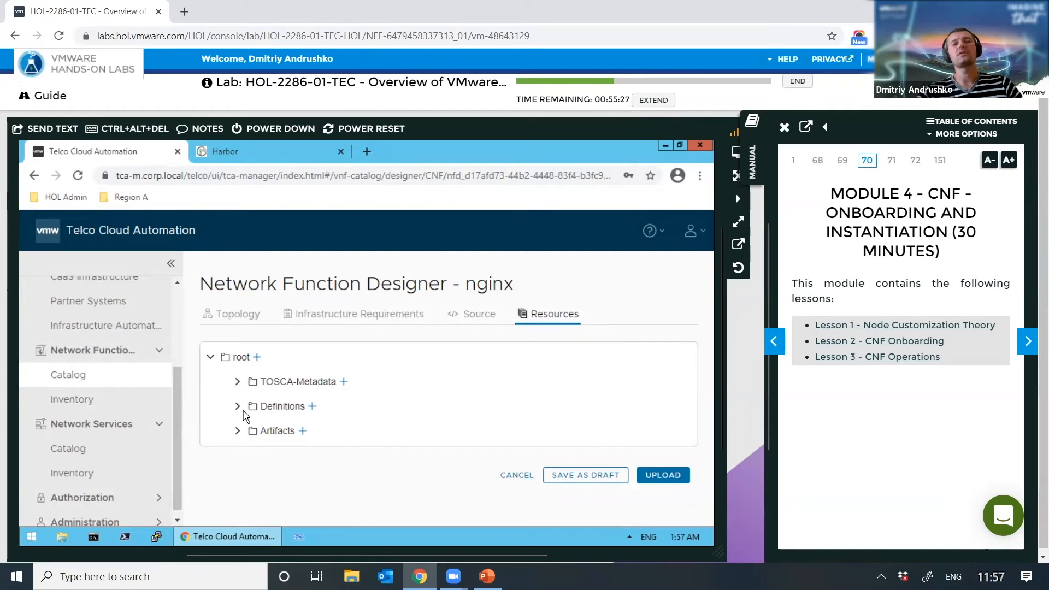
{"action": "left_click", "coordinate": [266, 408]}
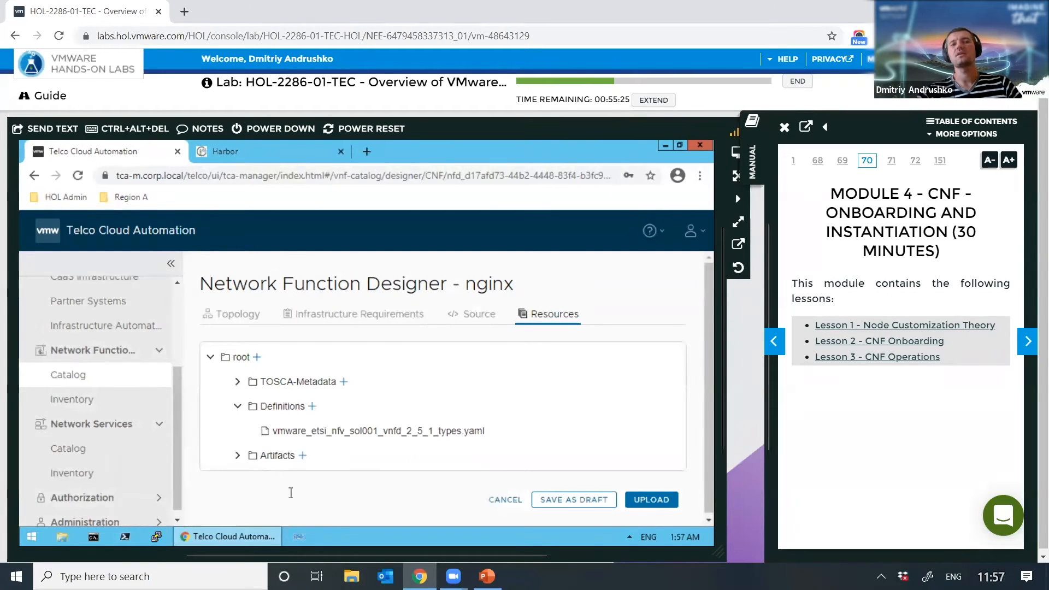
{"action": "left_click", "coordinate": [238, 381]}
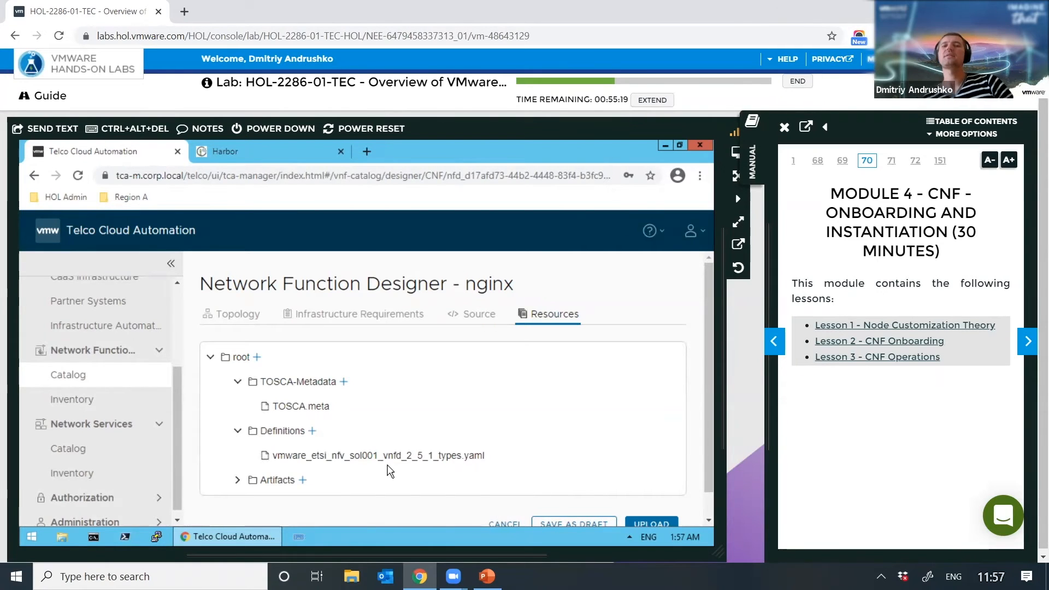
{"action": "left_click", "coordinate": [236, 480]}
{"action": "scroll", "coordinate": [492, 451], "scroll_direction": "down", "scroll_amount": 2}
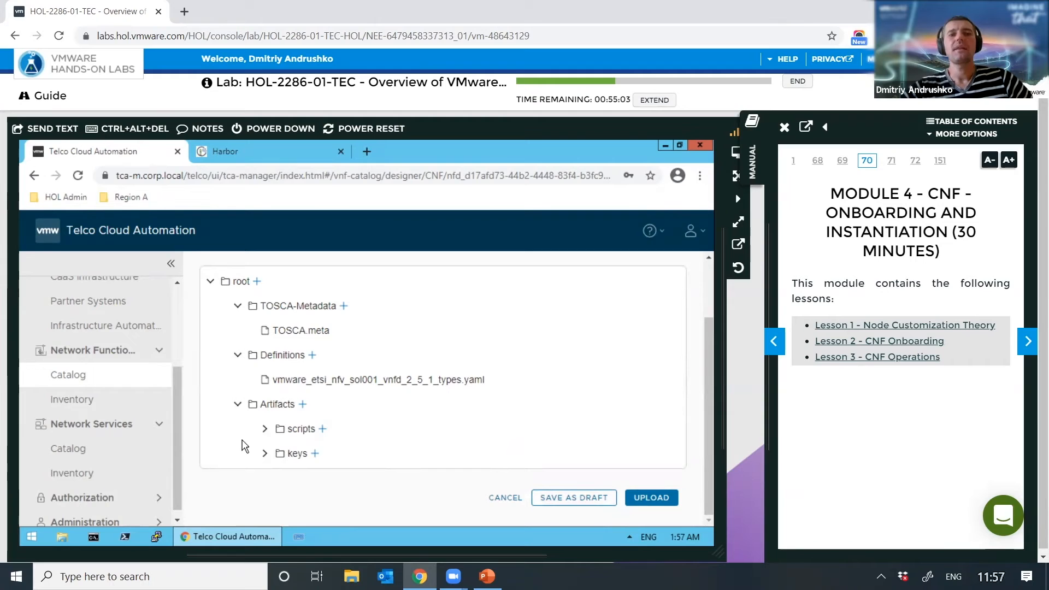
Step: Upload README.txt from the local disk into the Artifacts resource folder
{"action": "left_click", "coordinate": [302, 405]}
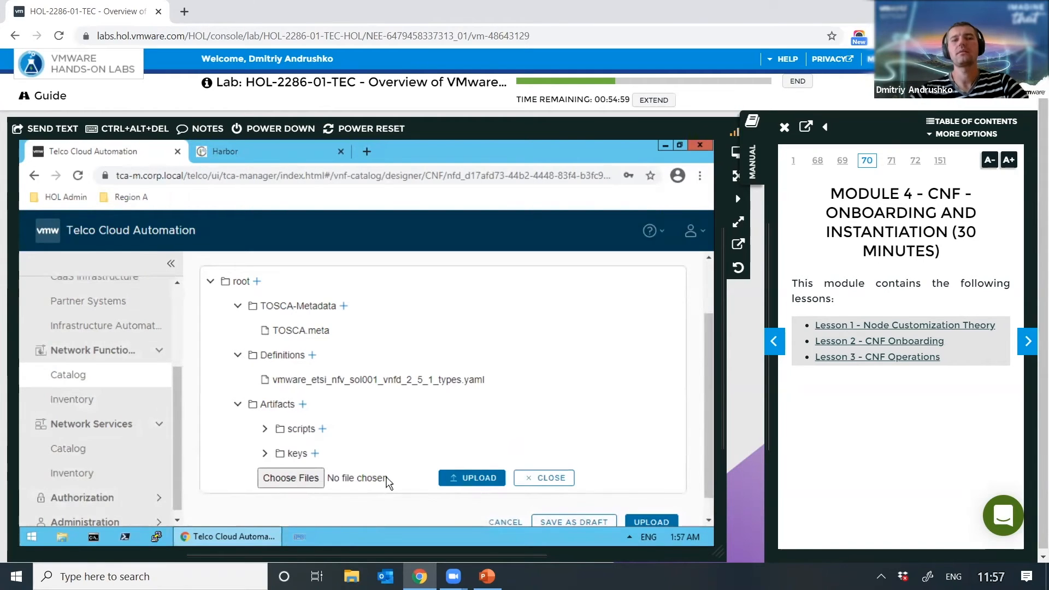
{"action": "left_click", "coordinate": [285, 475]}
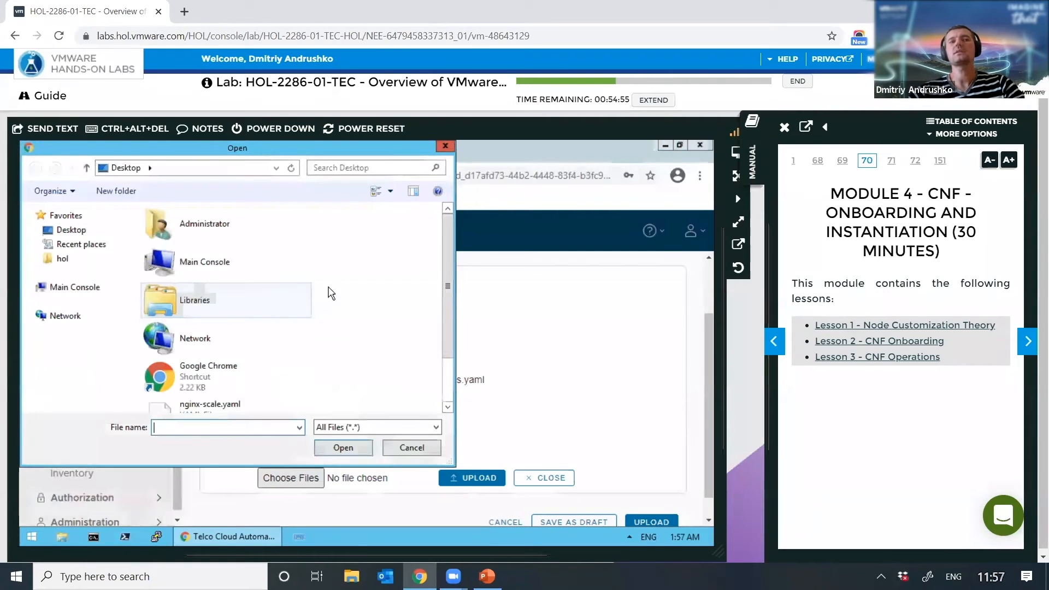
{"action": "left_click_drag", "start_coordinate": [450, 282], "coordinate": [447, 384]}
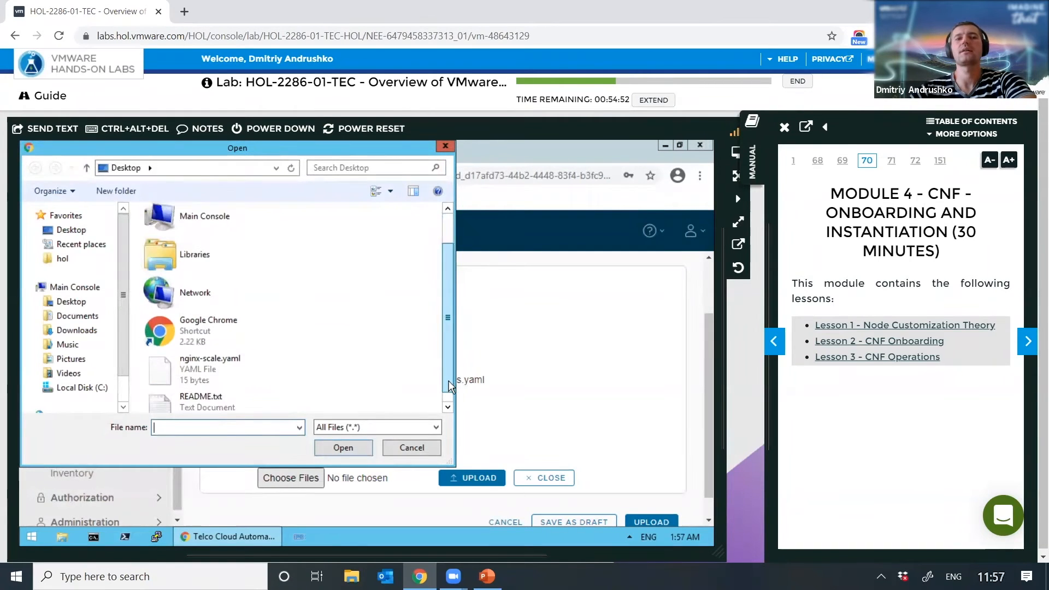
{"action": "left_click", "coordinate": [211, 402]}
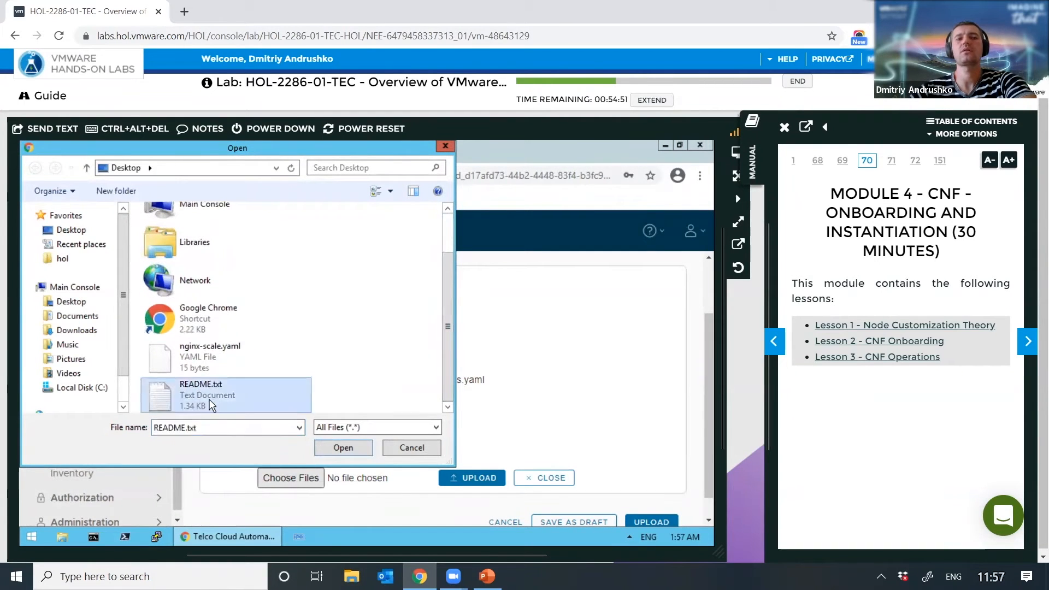
{"action": "left_click", "coordinate": [343, 448]}
{"action": "left_click", "coordinate": [472, 479]}
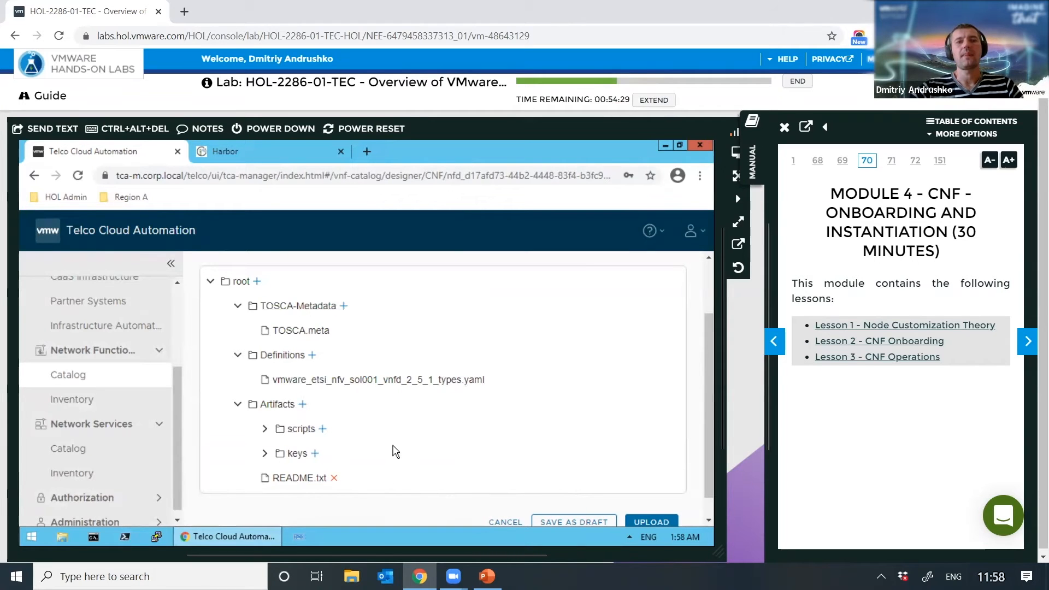
{"action": "scroll", "coordinate": [563, 395], "scroll_direction": "down", "scroll_amount": 1}
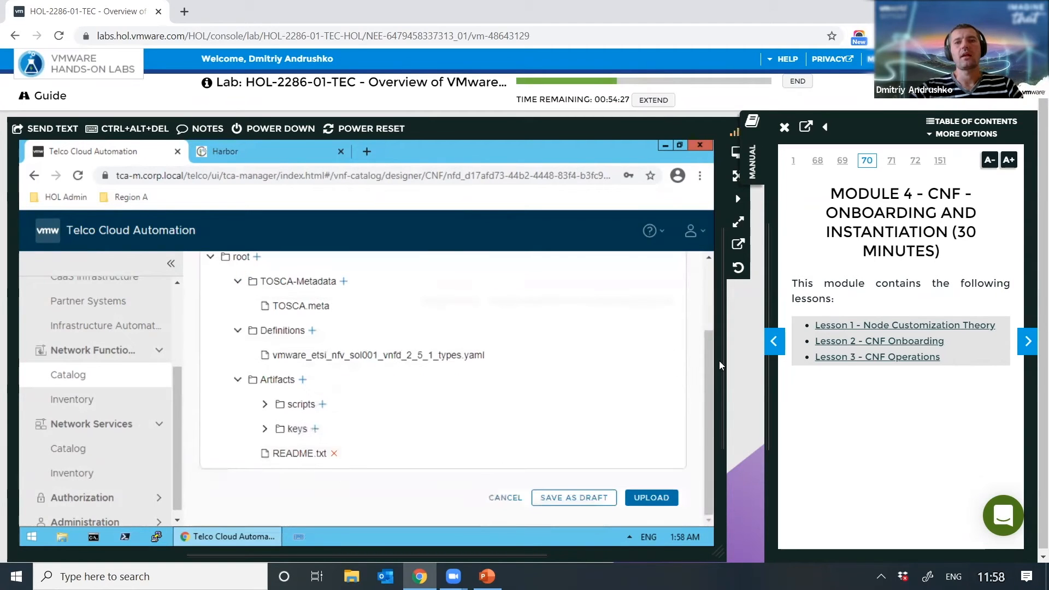
{"action": "scroll", "coordinate": [705, 372], "scroll_direction": "up", "scroll_amount": 4}
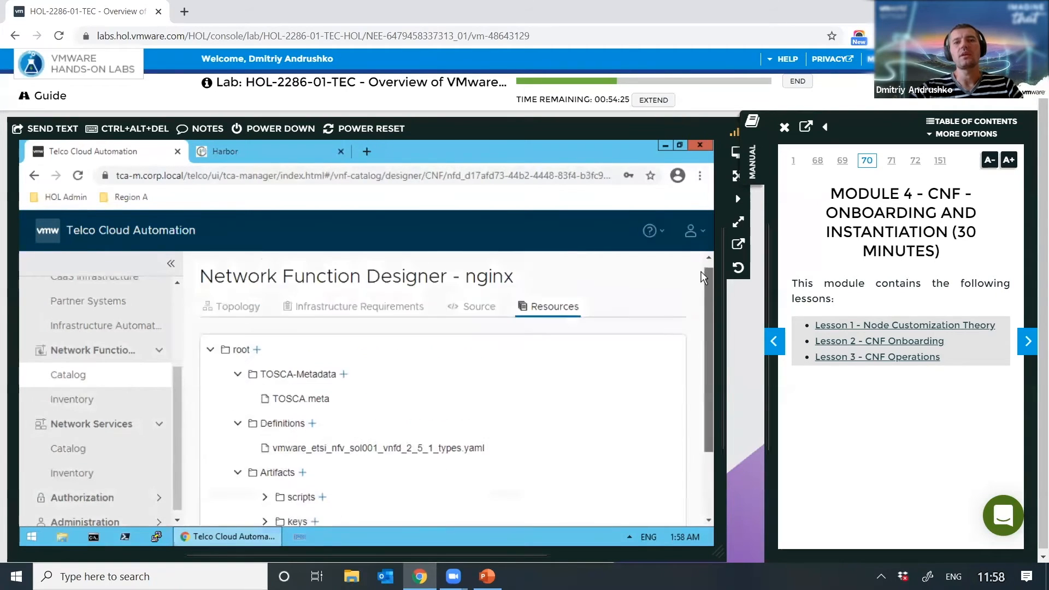
Step: On the Infrastructure Requirements page, set Configure Infra Requirements to Yes
{"action": "left_click", "coordinate": [356, 318]}
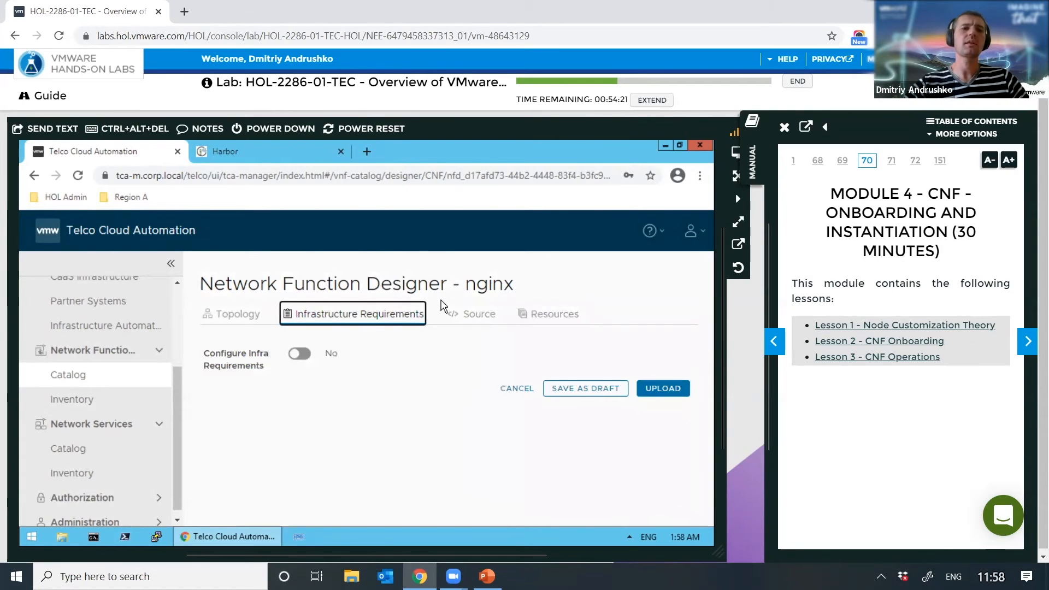
{"action": "left_click", "coordinate": [301, 355]}
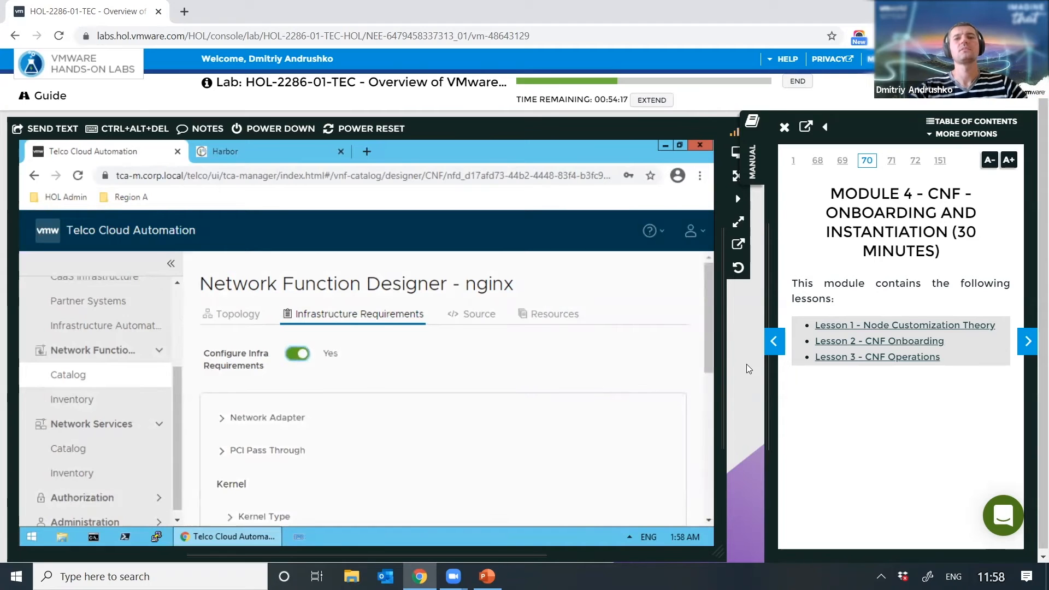
{"action": "left_click_drag", "start_coordinate": [710, 324], "coordinate": [728, 421]}
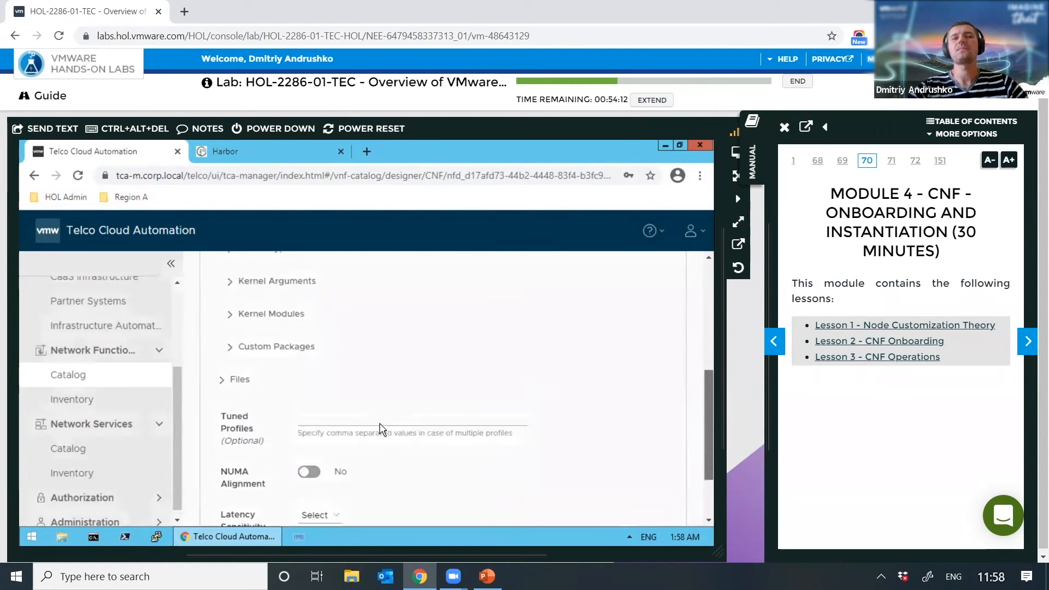
Step: Add a Files entry with content ./Artifacts/README.txt and path /tmp/readme.txt
{"action": "left_click", "coordinate": [234, 384]}
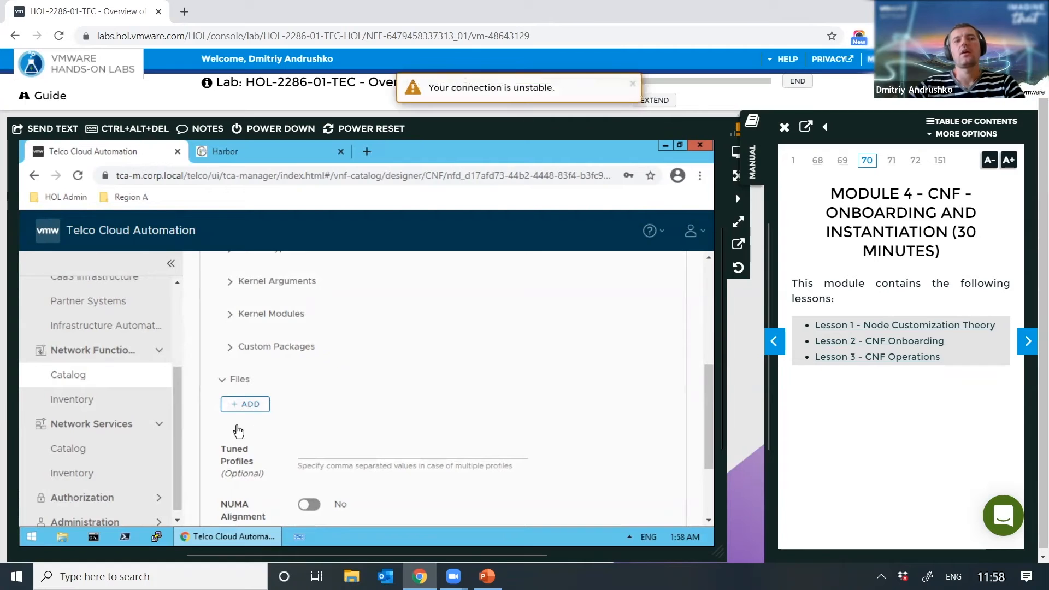
{"action": "left_click", "coordinate": [250, 405]}
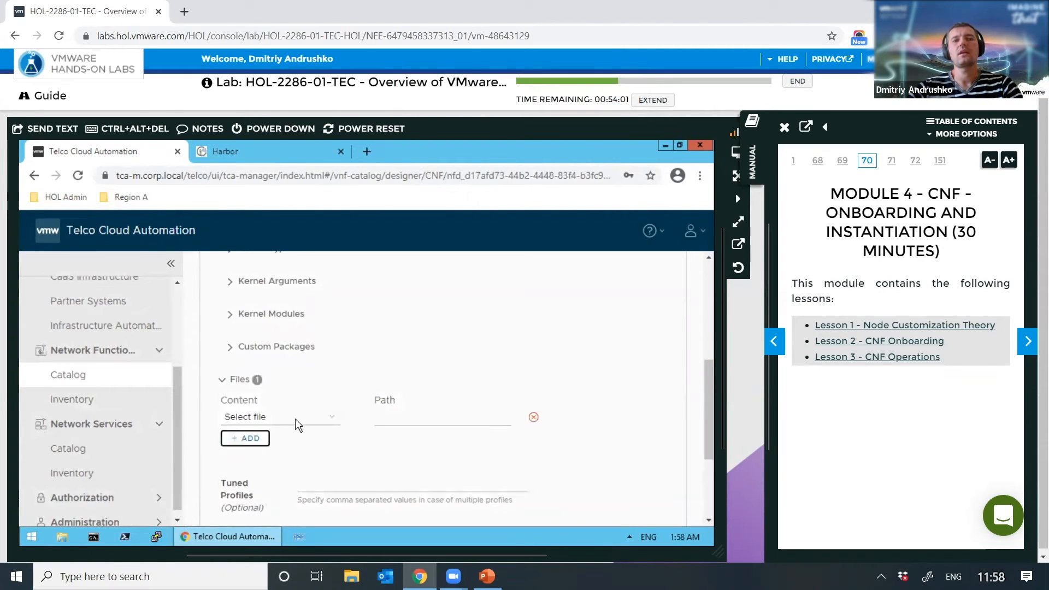
{"action": "left_click", "coordinate": [298, 421]}
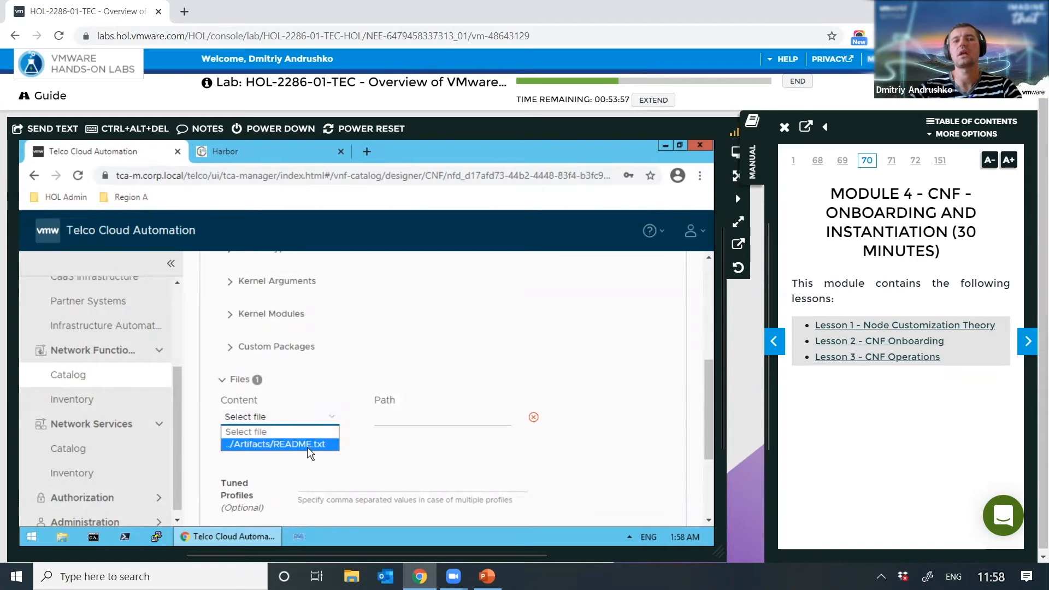
{"action": "left_click", "coordinate": [321, 447]}
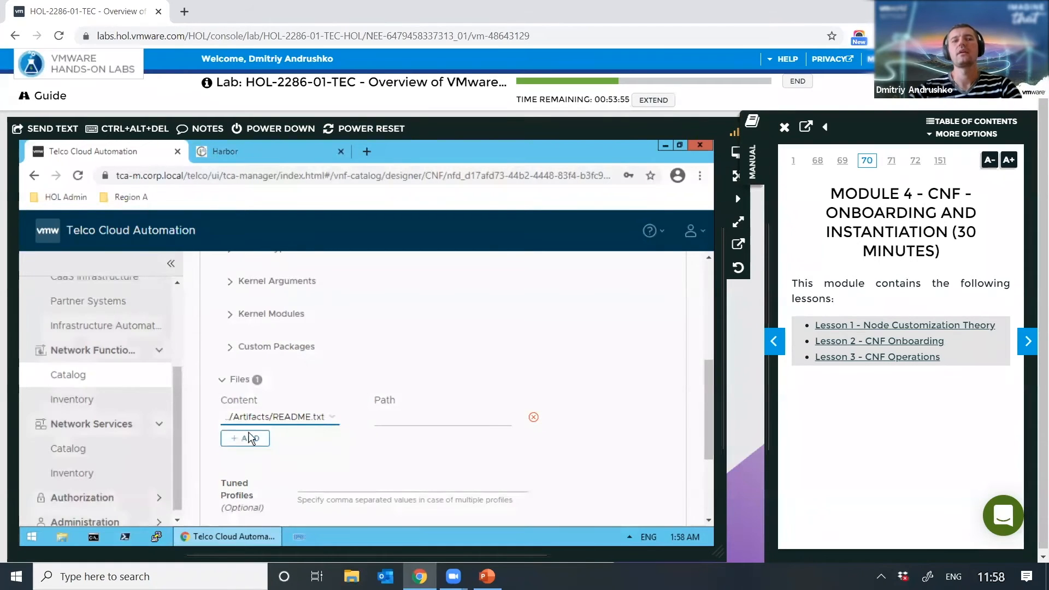
{"action": "left_click", "coordinate": [389, 415]}
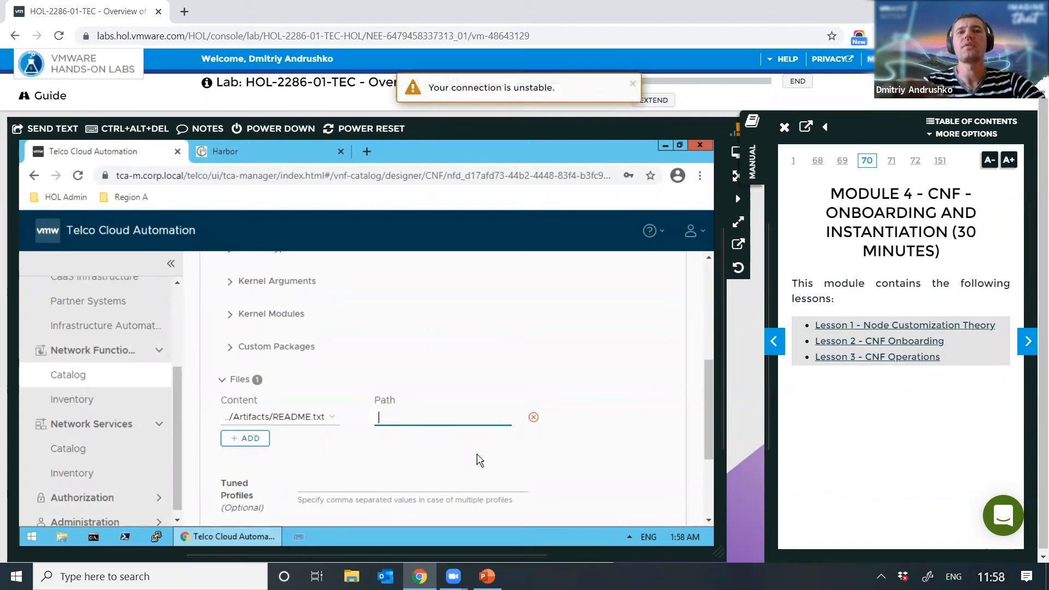
{"action": "type", "text": "/"}
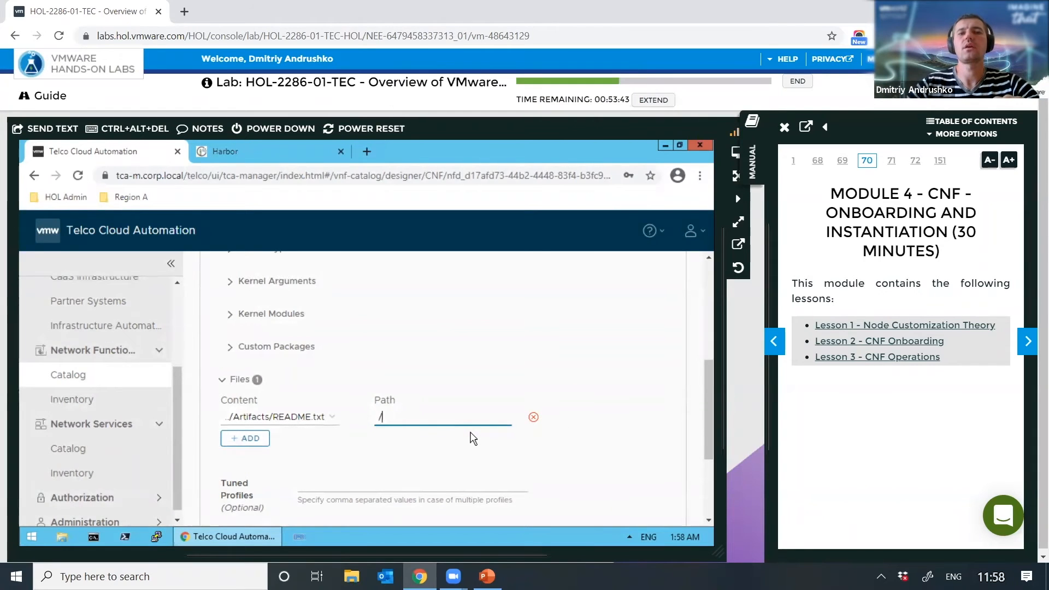
{"action": "type", "text": "tmp/"}
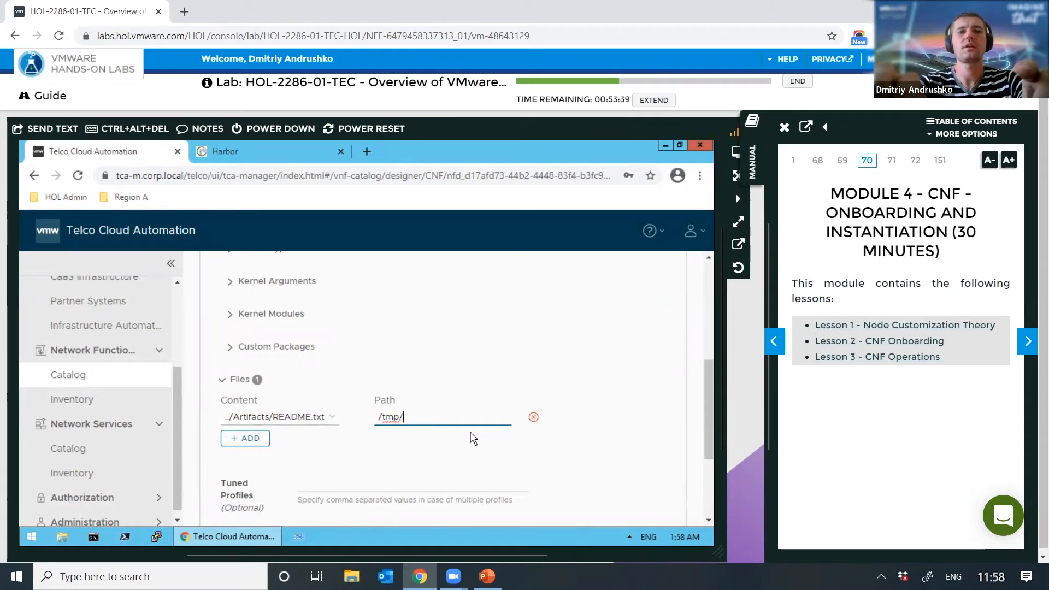
{"action": "type", "text": "readme.txt"}
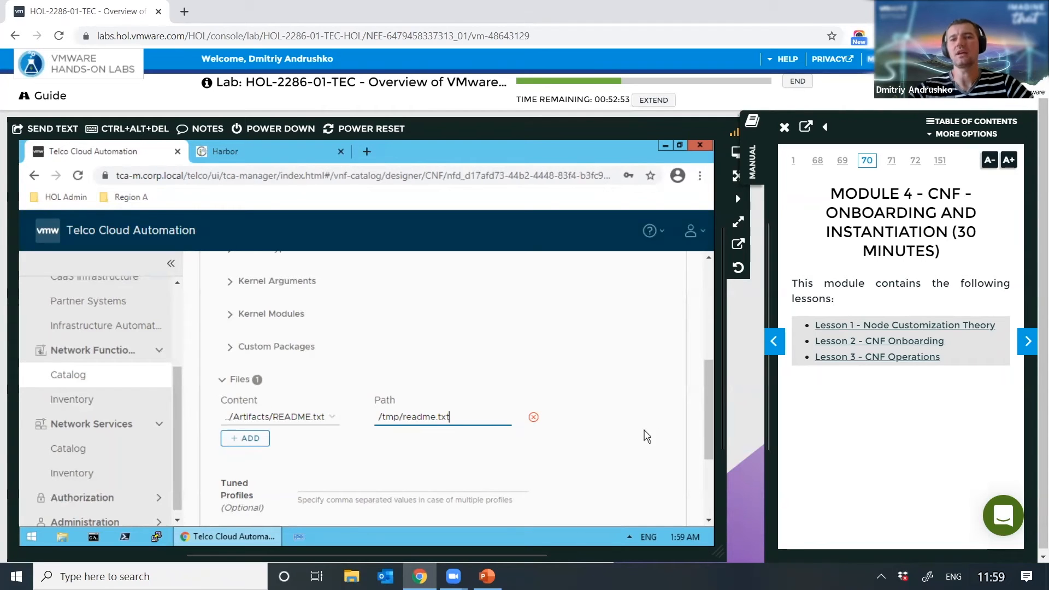
Step: Upload the nginx design to the catalog as a CNF, version 8.9.0
{"action": "scroll", "coordinate": [711, 408], "scroll_direction": "down", "scroll_amount": 3}
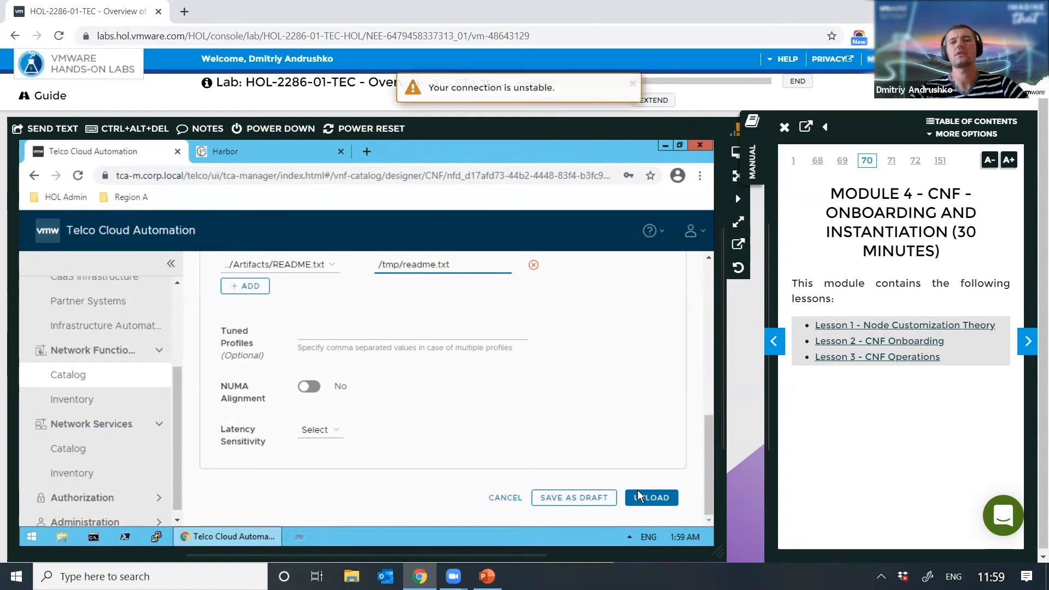
{"action": "left_click", "coordinate": [637, 493]}
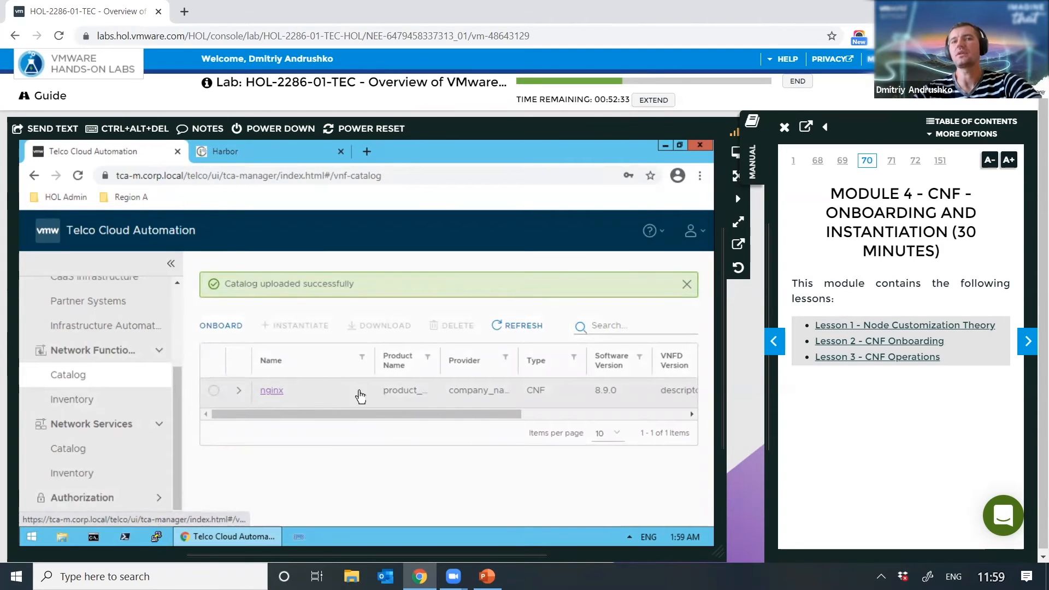
Step: Open the nginx catalog entry and expand its Artifacts folder in Source
{"action": "left_click", "coordinate": [270, 392]}
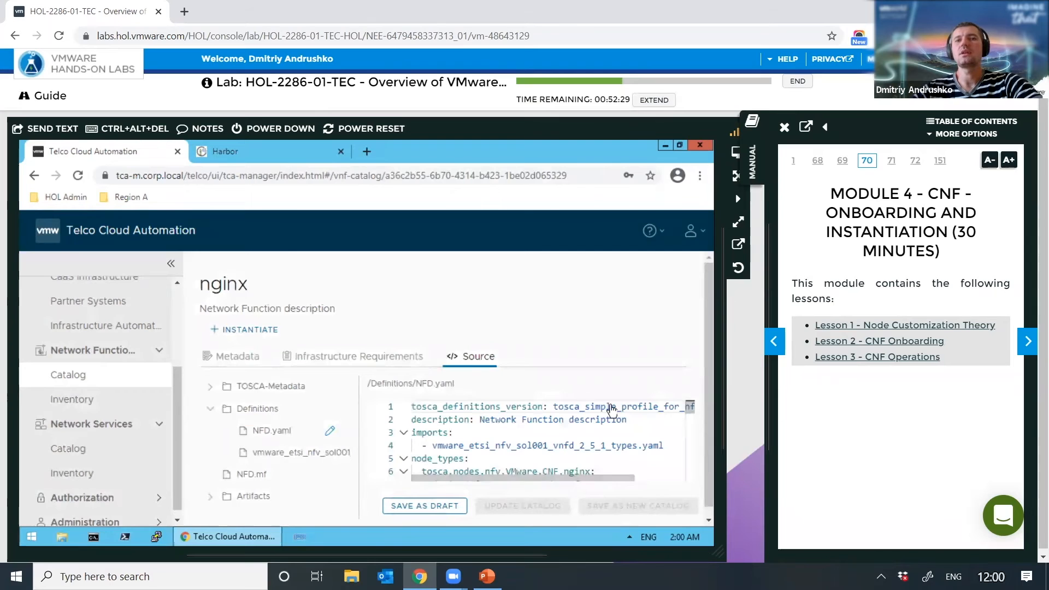
{"action": "left_click_drag", "start_coordinate": [707, 380], "coordinate": [707, 424]}
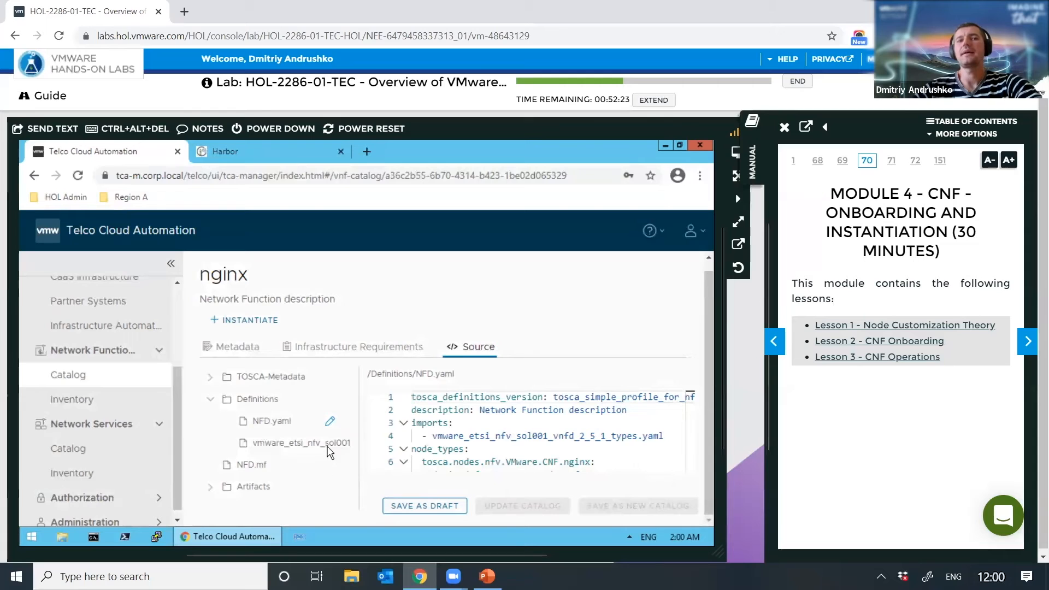
{"action": "left_click", "coordinate": [209, 487]}
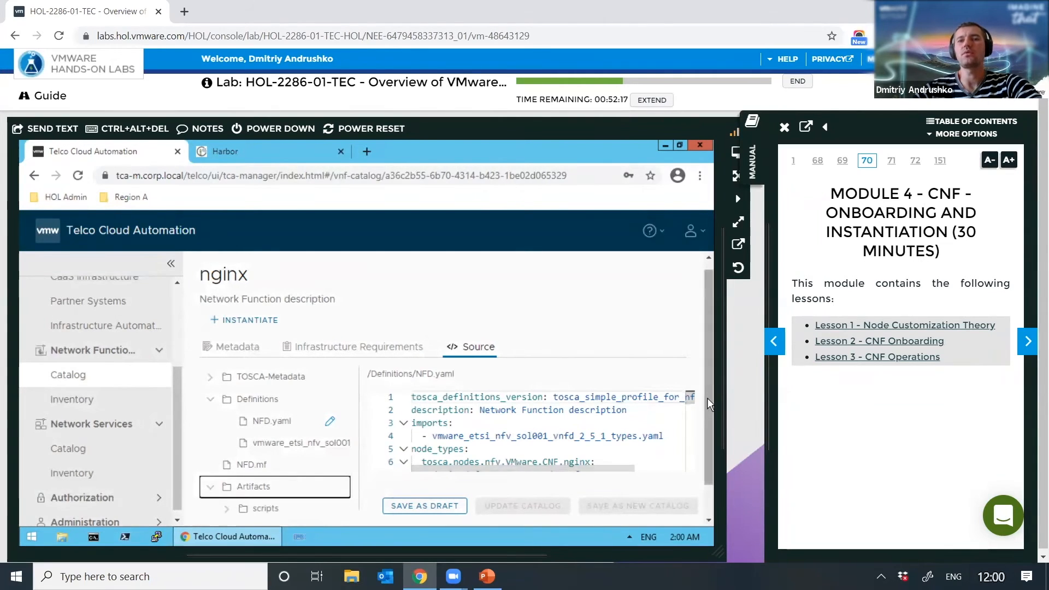
{"action": "scroll", "coordinate": [706, 401], "scroll_direction": "down", "scroll_amount": 2}
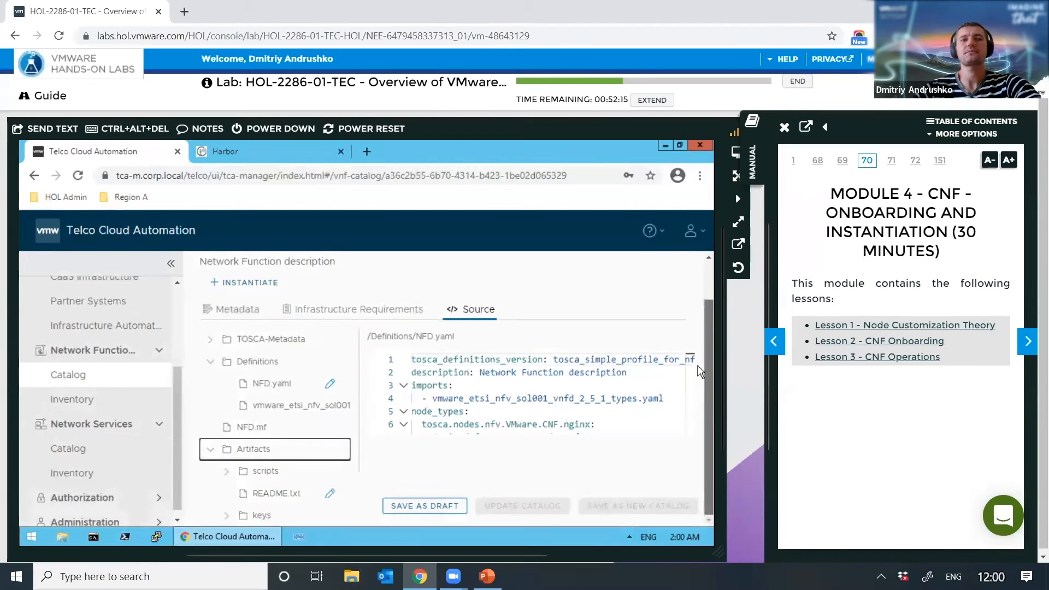
{"action": "scroll", "coordinate": [699, 372], "scroll_direction": "up", "scroll_amount": 1}
Step: Review the entry's README.txt file requirement and its HELM1 metadata
{"action": "left_click", "coordinate": [384, 363]}
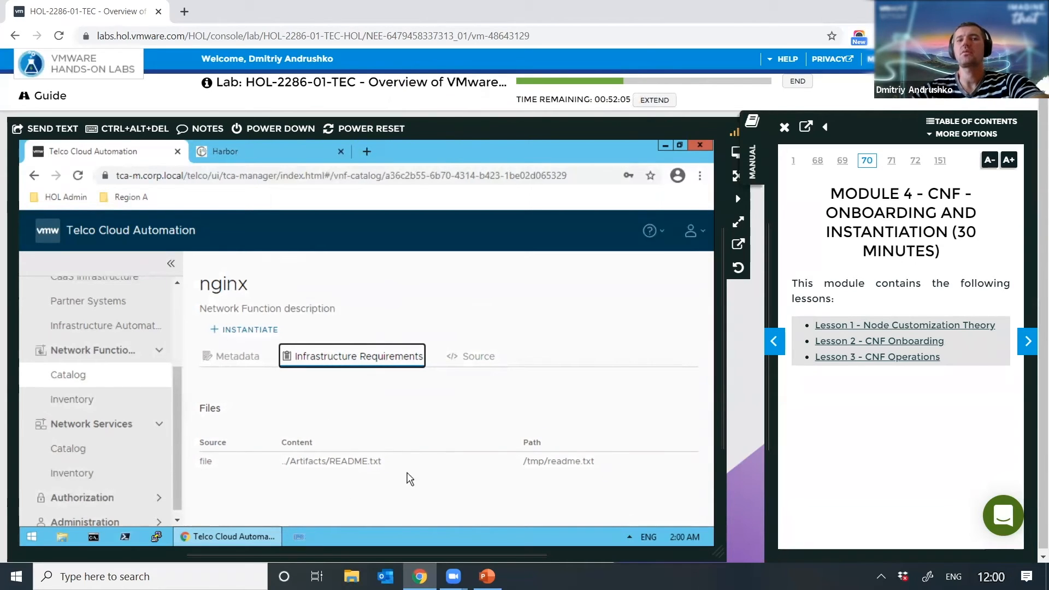
{"action": "left_click", "coordinate": [235, 356]}
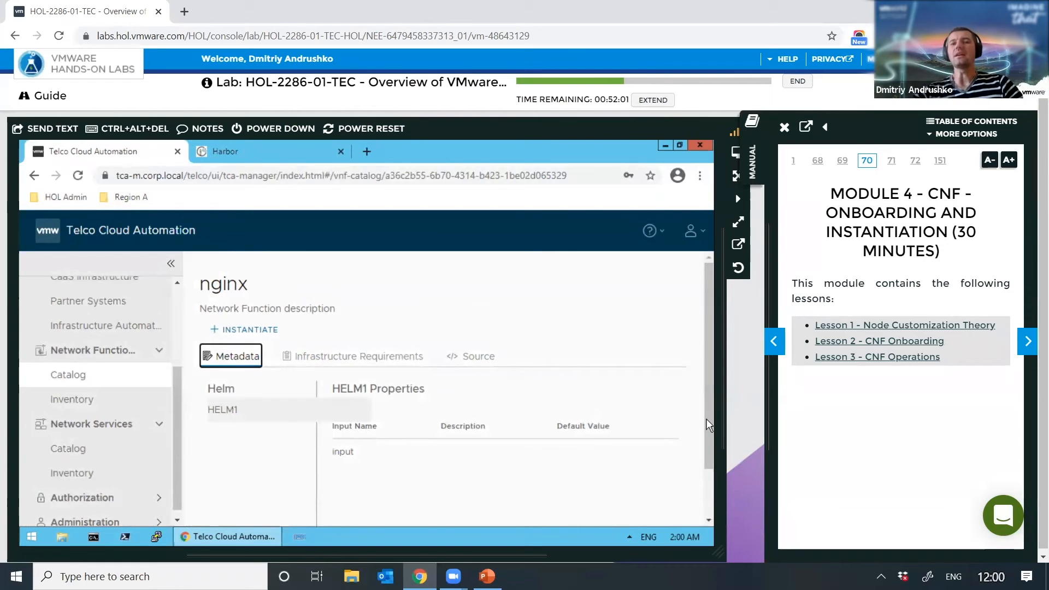
{"action": "scroll", "coordinate": [703, 458], "scroll_direction": "down", "scroll_amount": 1}
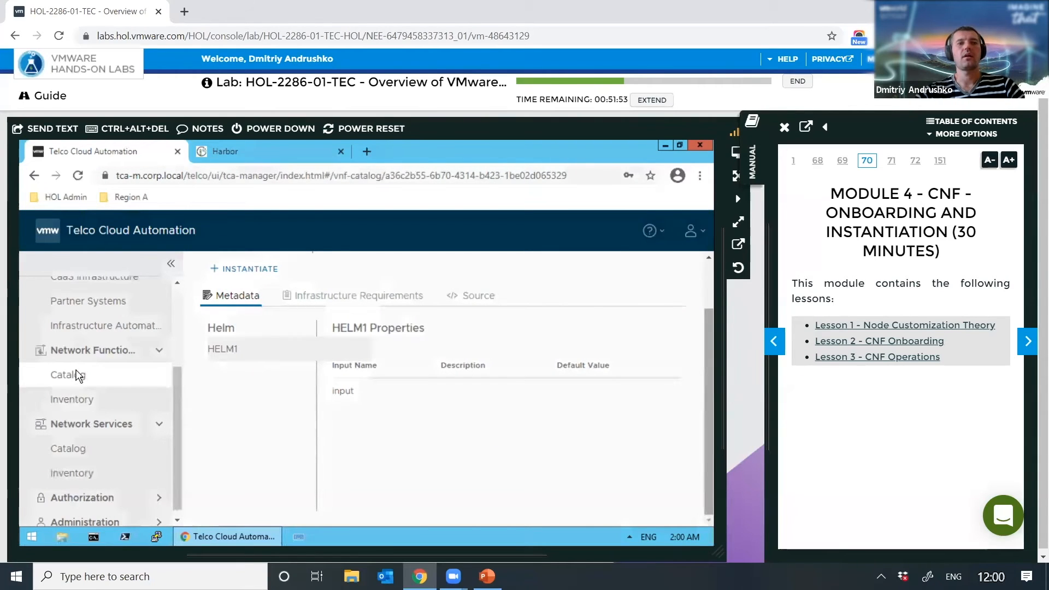
Step: Start a new instance from nginx and enter nginx as its name
{"action": "left_click", "coordinate": [245, 269]}
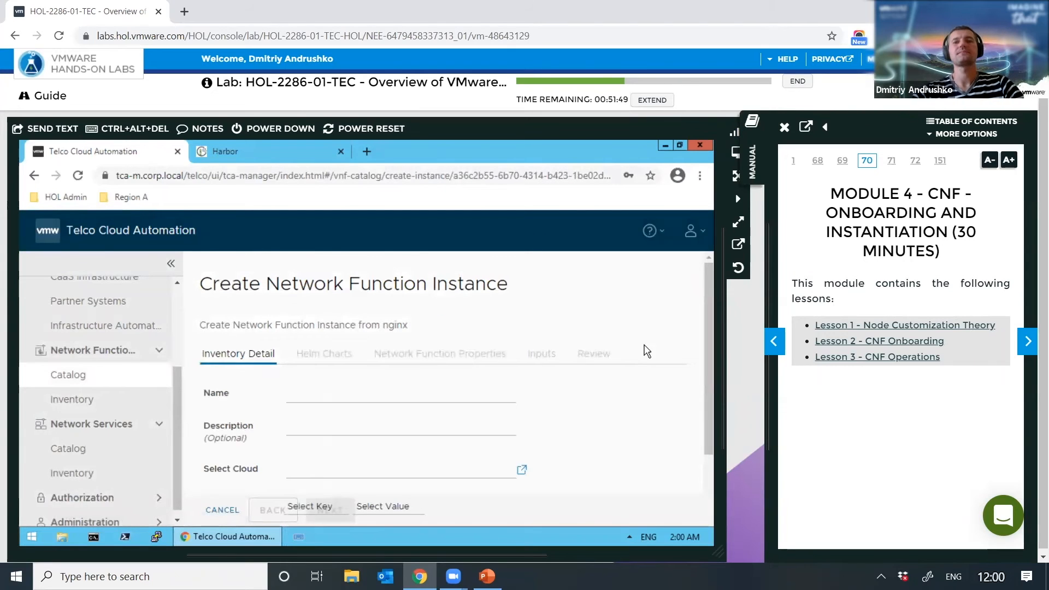
{"action": "left_click_drag", "start_coordinate": [709, 293], "coordinate": [712, 316]}
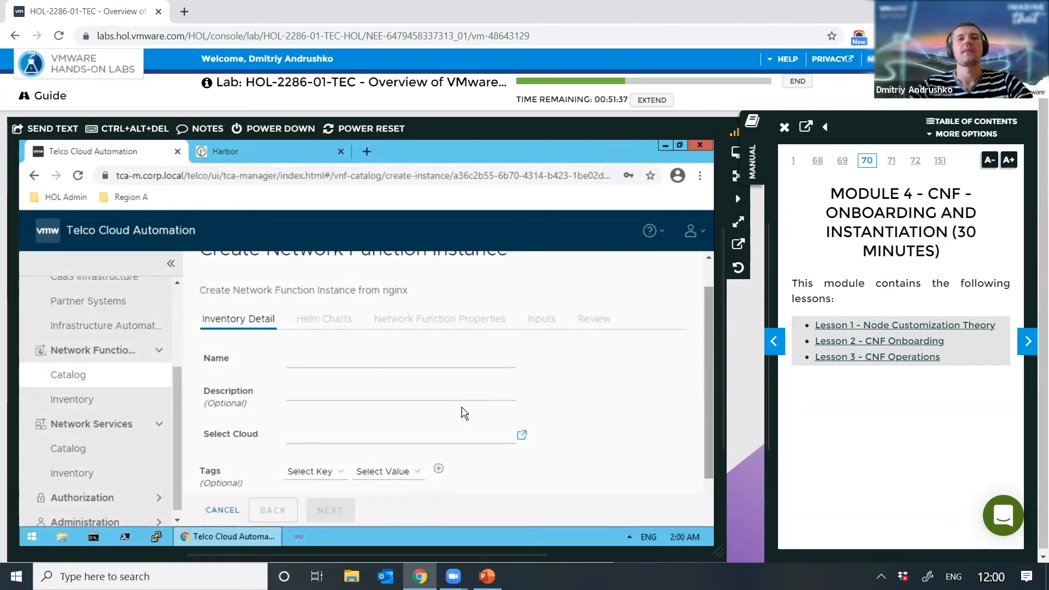
{"action": "left_click", "coordinate": [371, 359]}
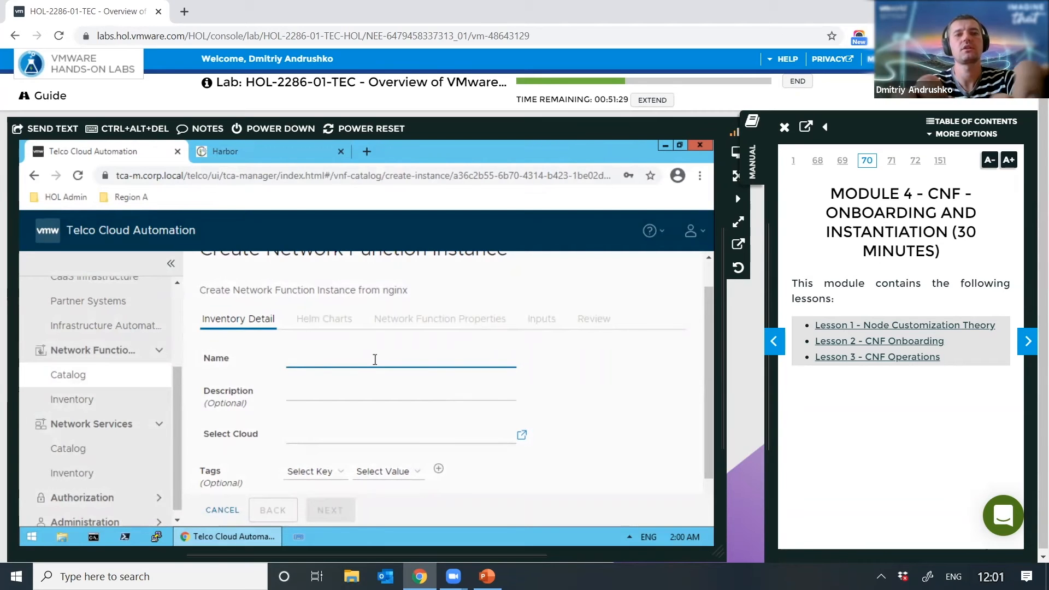
{"action": "type", "text": "nginngin"}
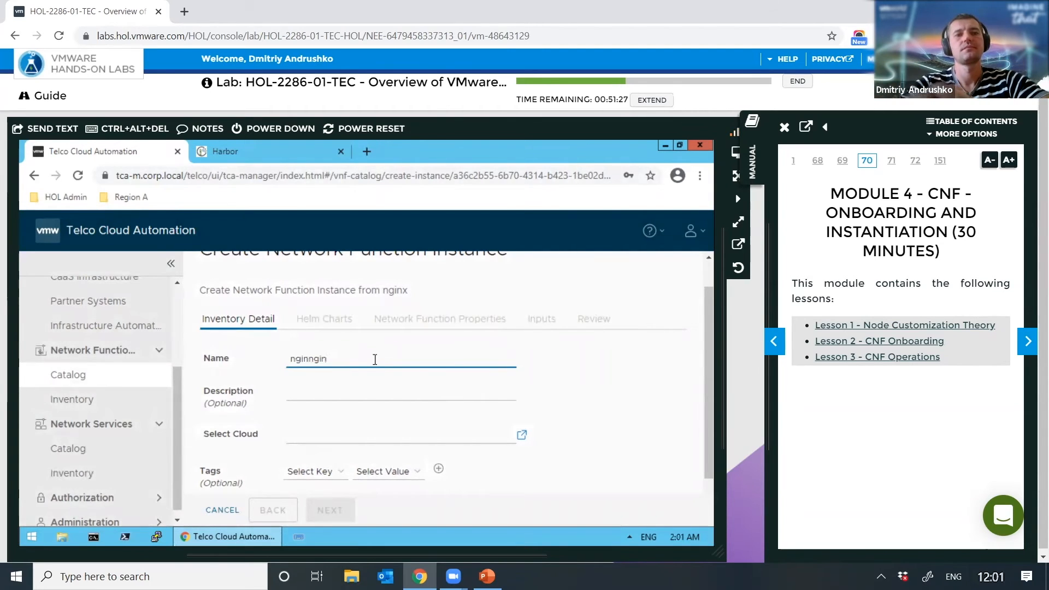
{"action": "key", "text": "BackSpace"}
{"action": "key", "text": "BackSpace"}
{"action": "key", "text": "BackSpace"}
{"action": "key", "text": "BackSpace"}
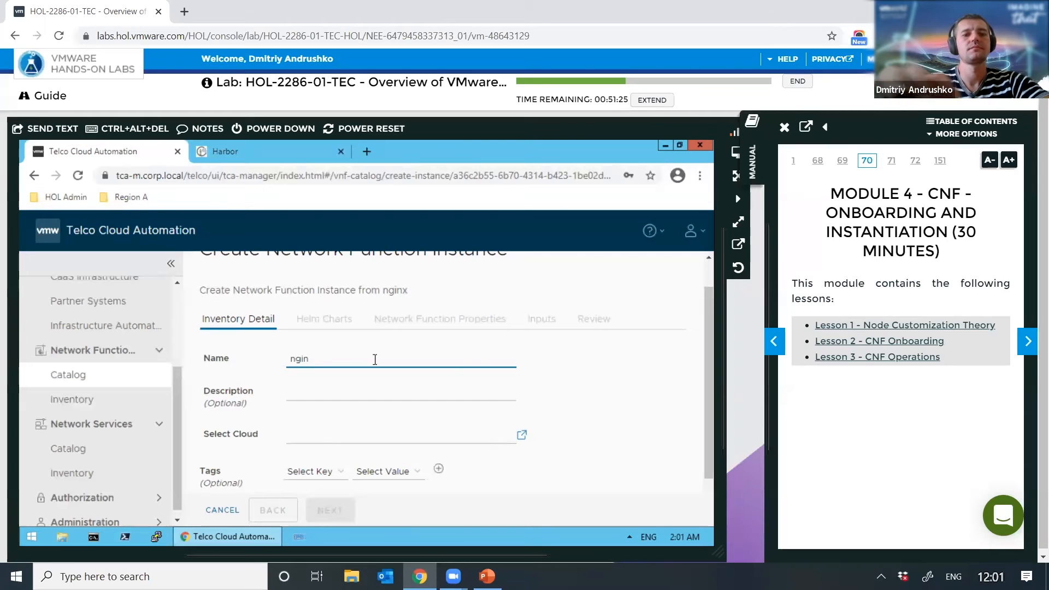
Step: Select tkg-data as the cloud for the nginx instance
{"action": "type", "text": "x"}
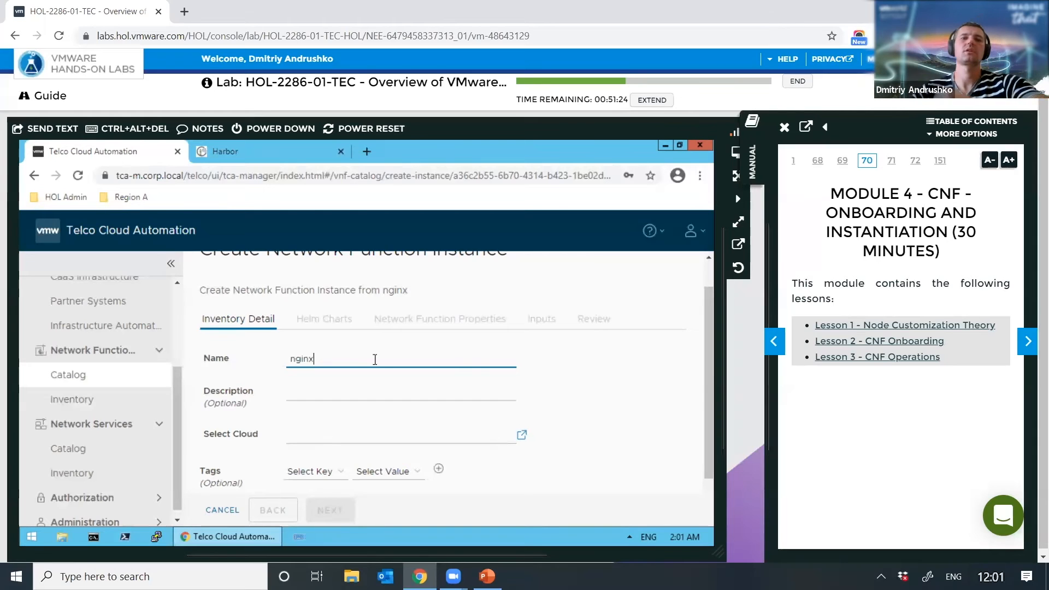
{"action": "left_click", "coordinate": [339, 430]}
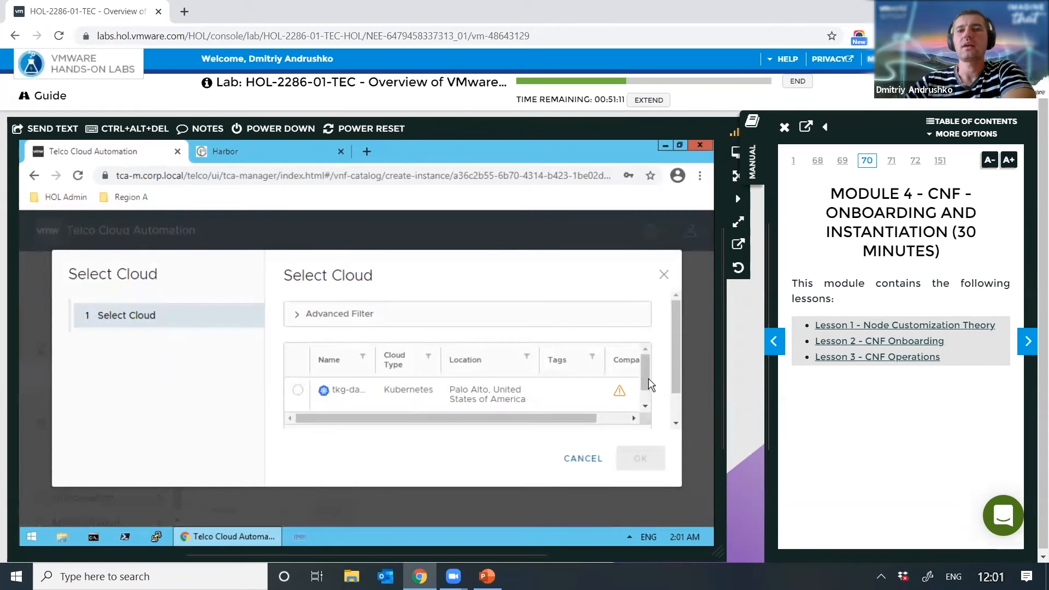
{"action": "scroll", "coordinate": [648, 417], "scroll_direction": "down", "scroll_amount": 1}
{"action": "scroll", "coordinate": [647, 377], "scroll_direction": "up", "scroll_amount": 1}
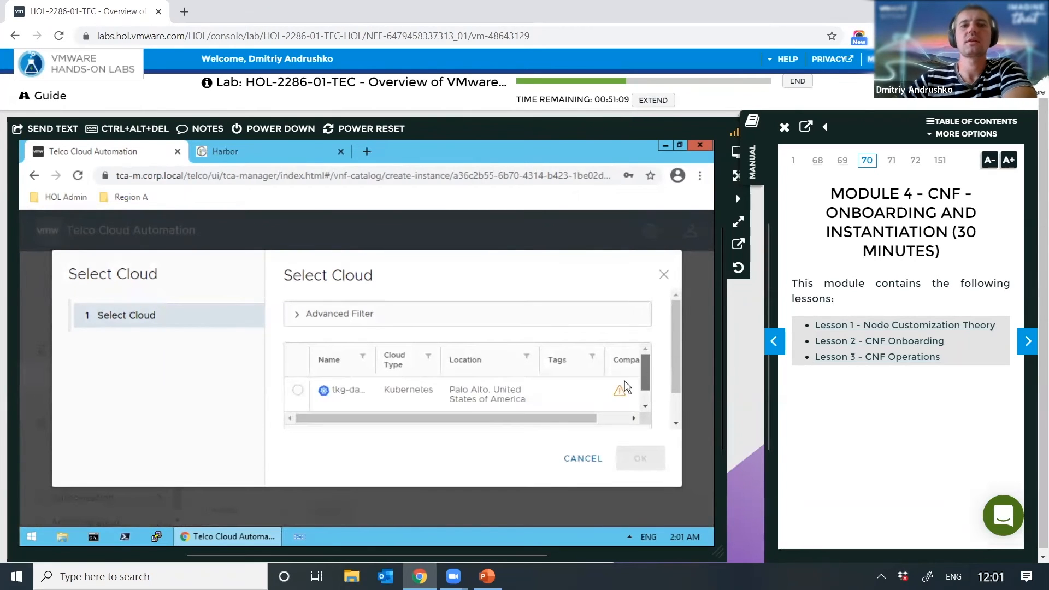
{"action": "left_click", "coordinate": [321, 388]}
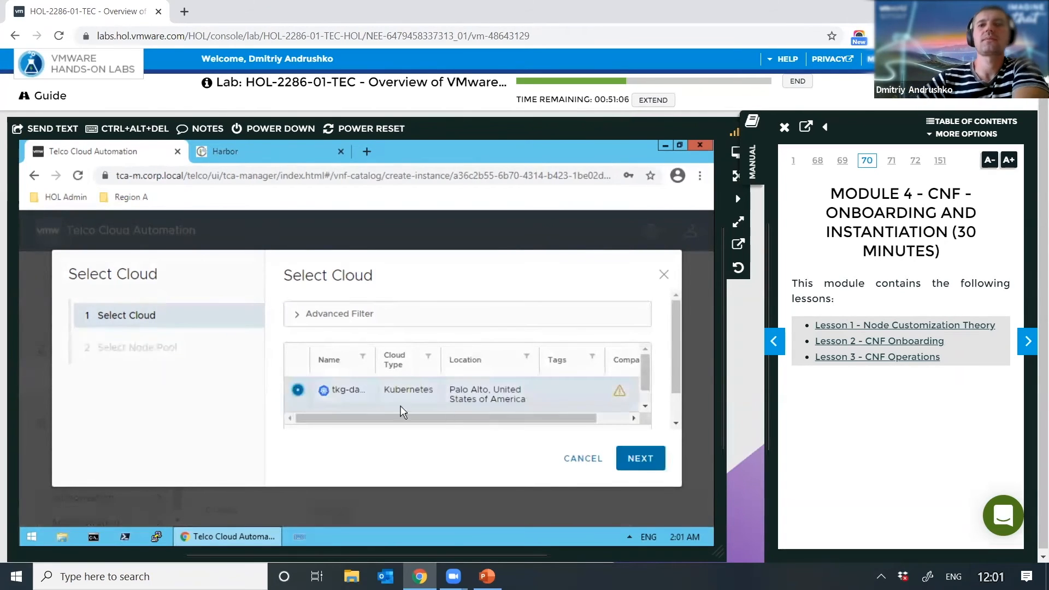
{"action": "left_click", "coordinate": [640, 459]}
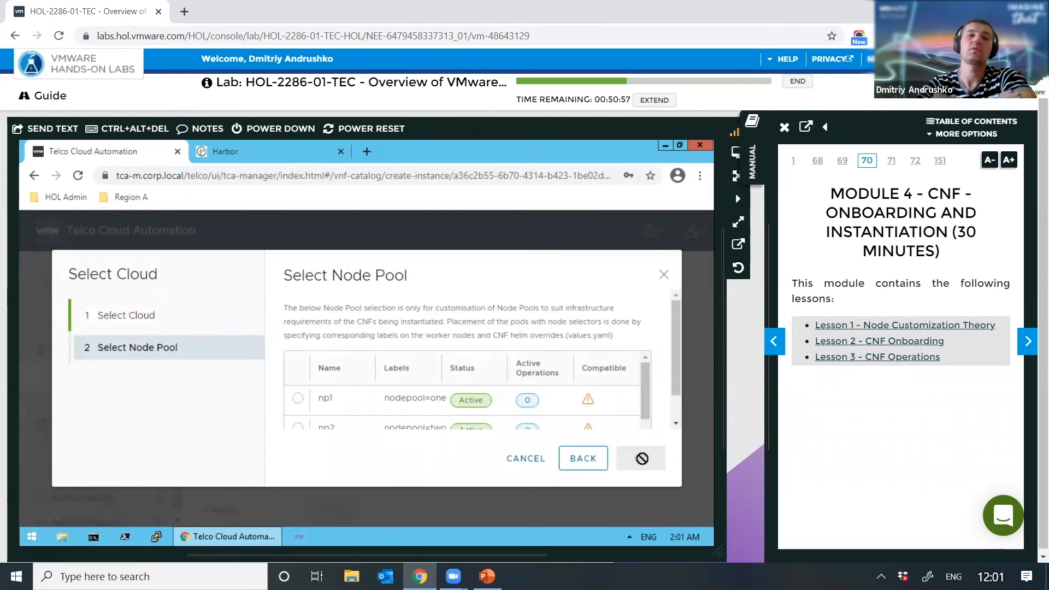
Step: Choose node pool np1 and accept that no customization is required
{"action": "left_click", "coordinate": [296, 398]}
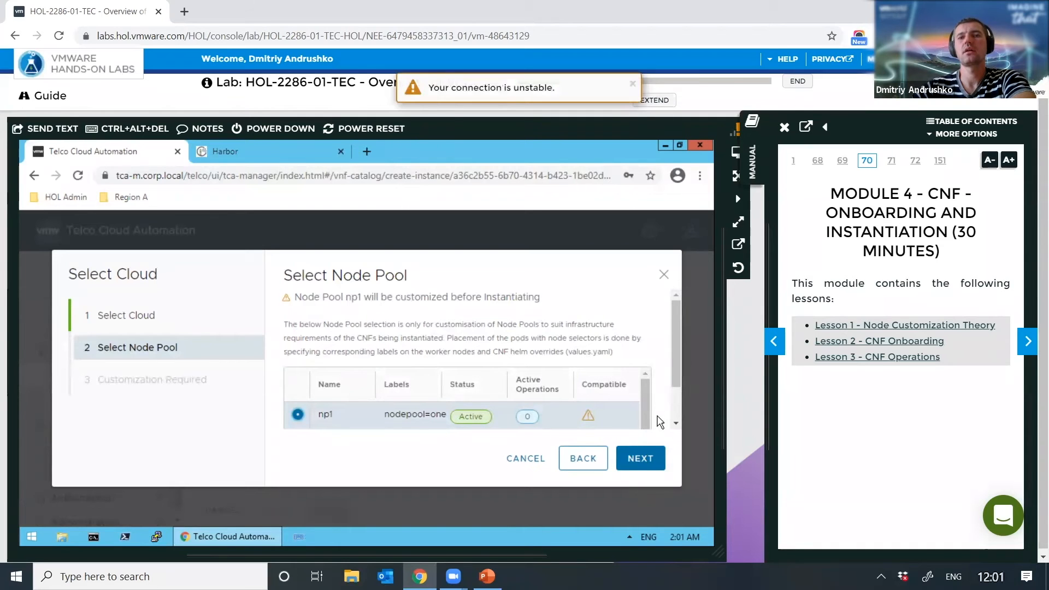
{"action": "left_click", "coordinate": [640, 459]}
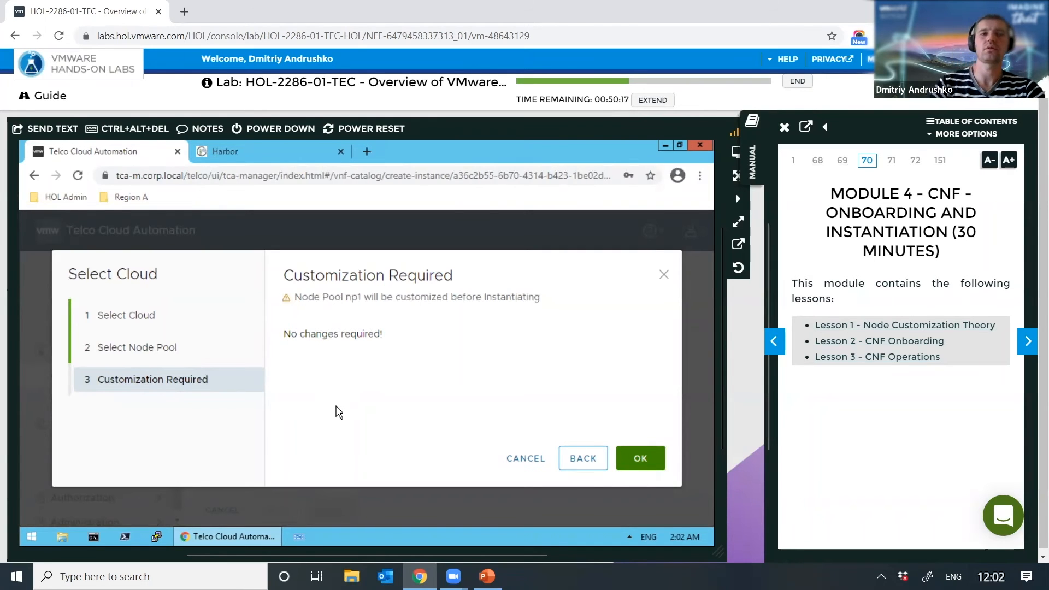
{"action": "left_click", "coordinate": [644, 462]}
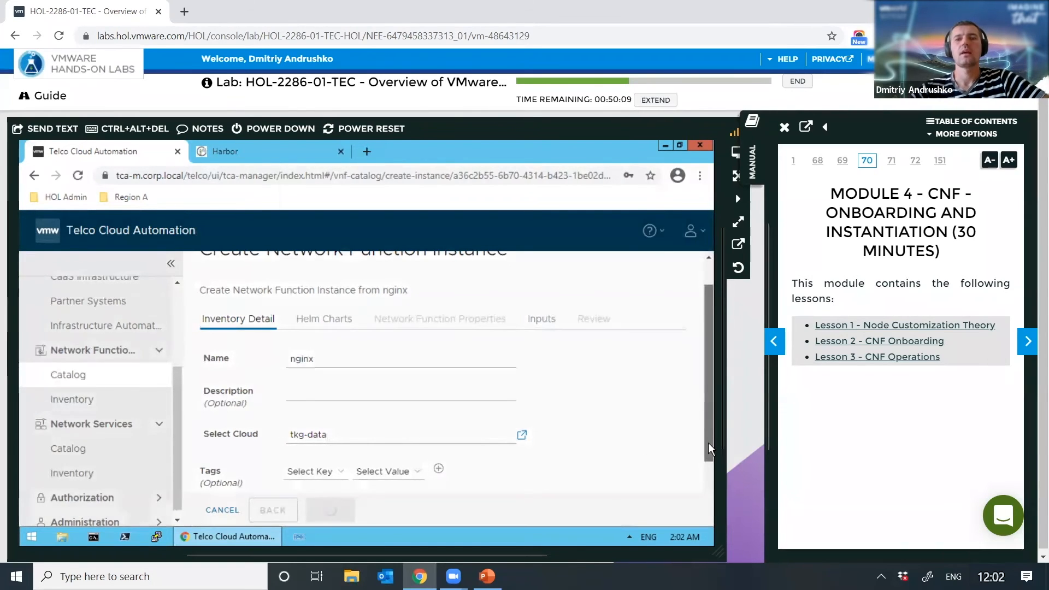
{"action": "scroll", "coordinate": [710, 459], "scroll_direction": "down", "scroll_amount": 3}
{"action": "scroll", "coordinate": [715, 480], "scroll_direction": "up", "scroll_amount": 2}
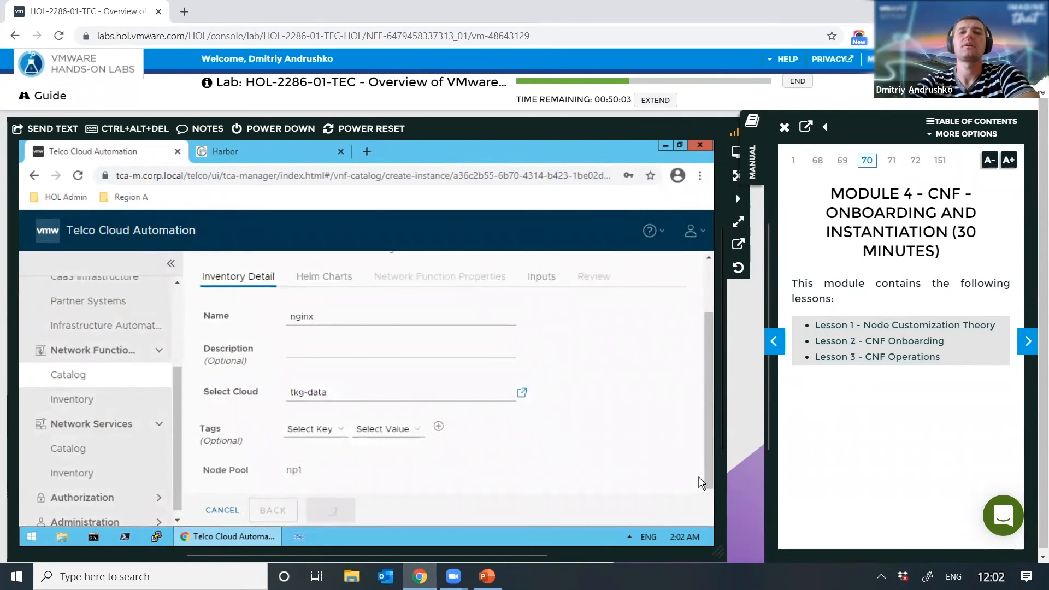
{"action": "left_click", "coordinate": [328, 510]}
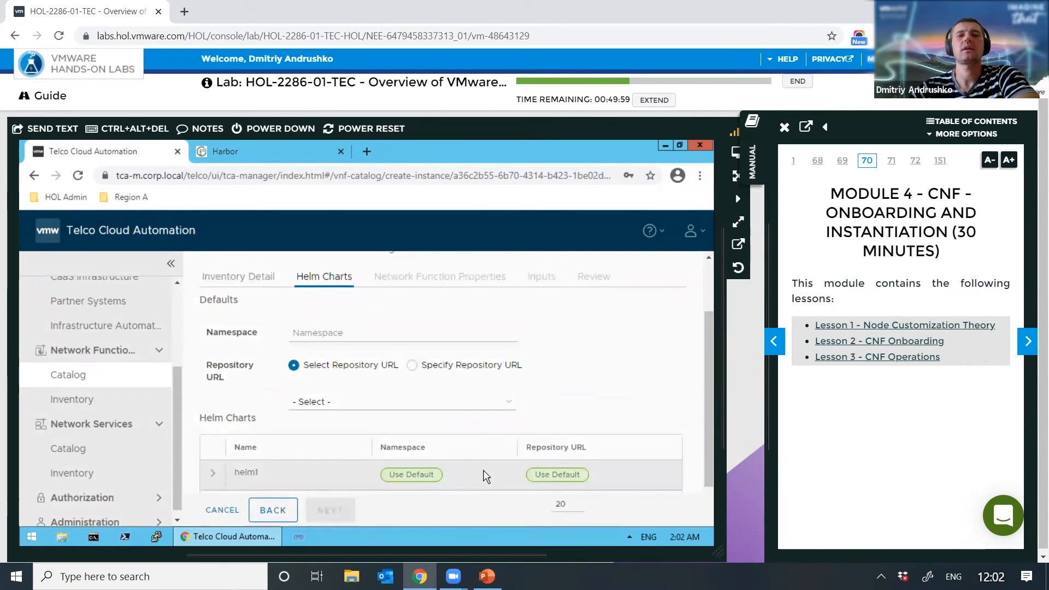
{"action": "left_click", "coordinate": [330, 329]}
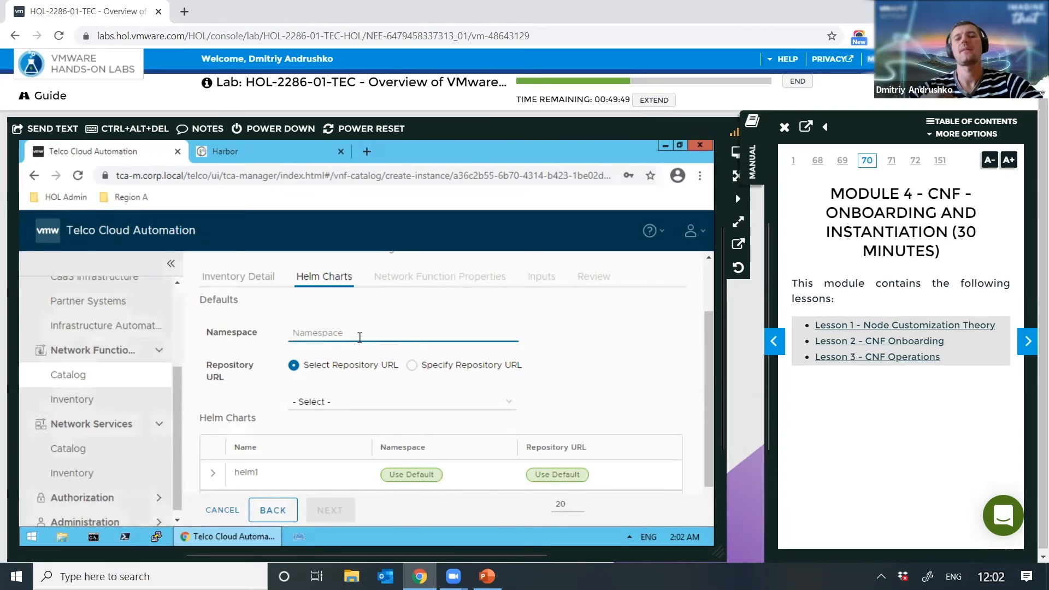
{"action": "type", "text": "nf"}
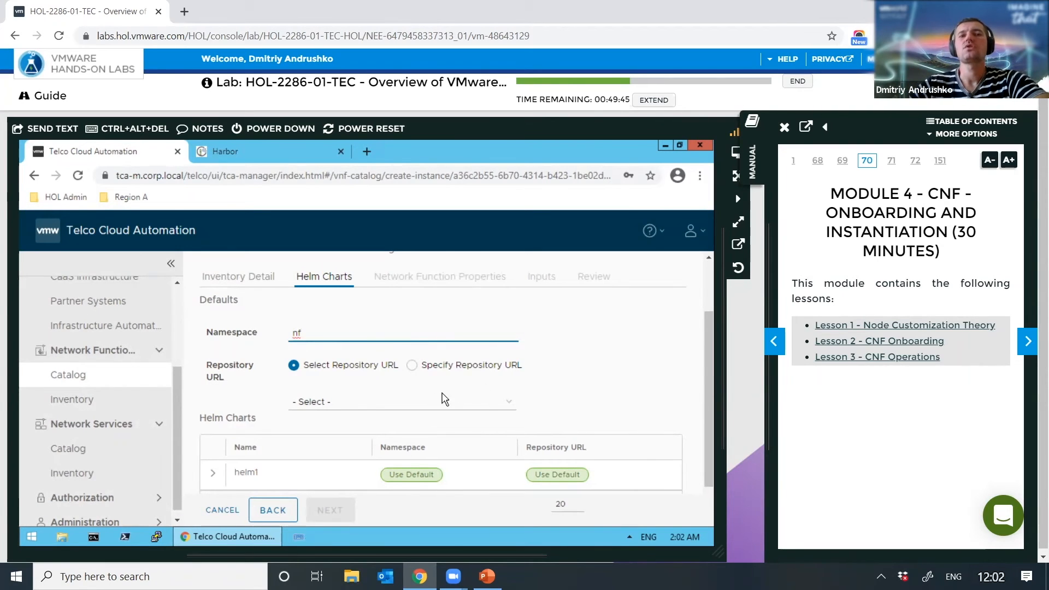
{"action": "left_click", "coordinate": [426, 364]}
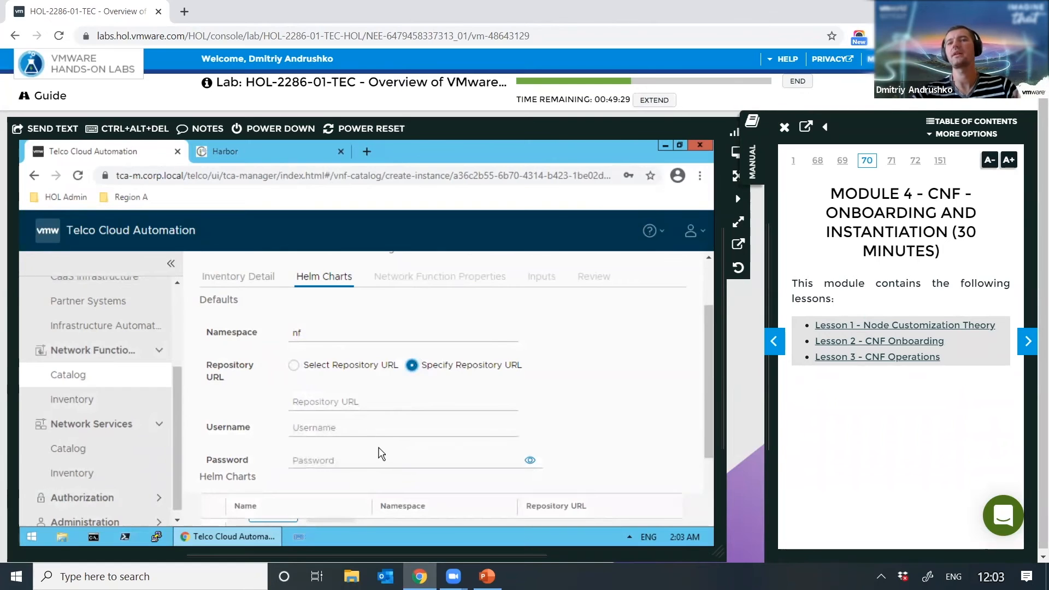
{"action": "left_click", "coordinate": [293, 364]}
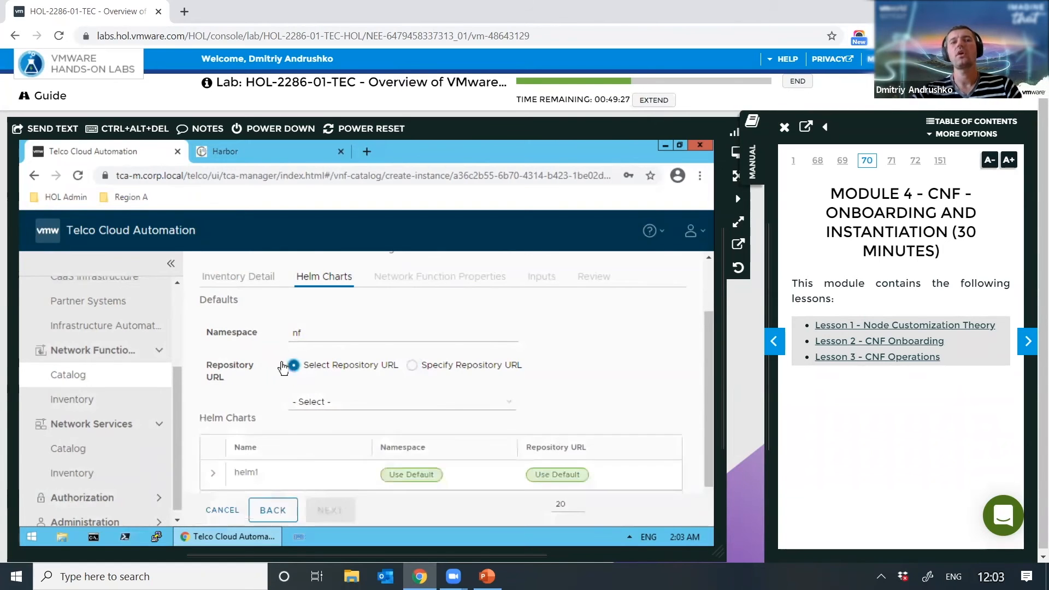
{"action": "left_click", "coordinate": [340, 401]}
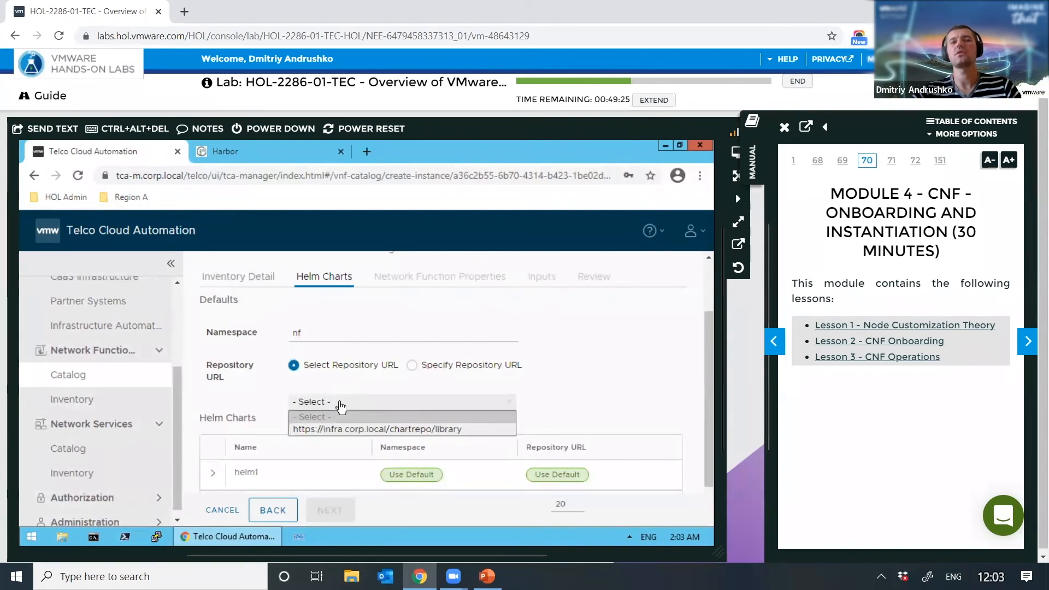
{"action": "left_click", "coordinate": [344, 429]}
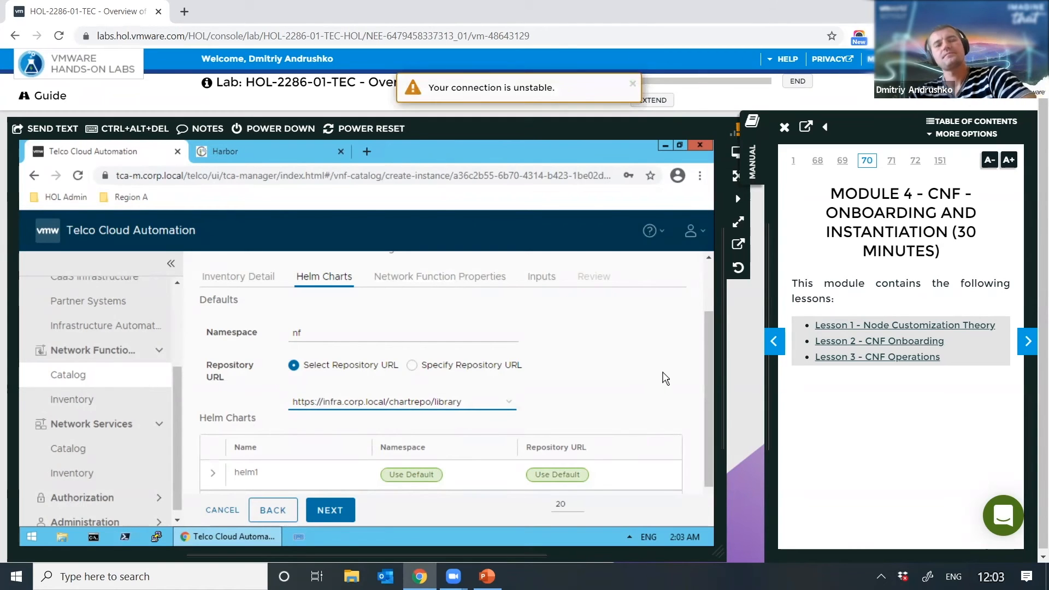
{"action": "scroll", "coordinate": [612, 463], "scroll_direction": "down", "scroll_amount": 1}
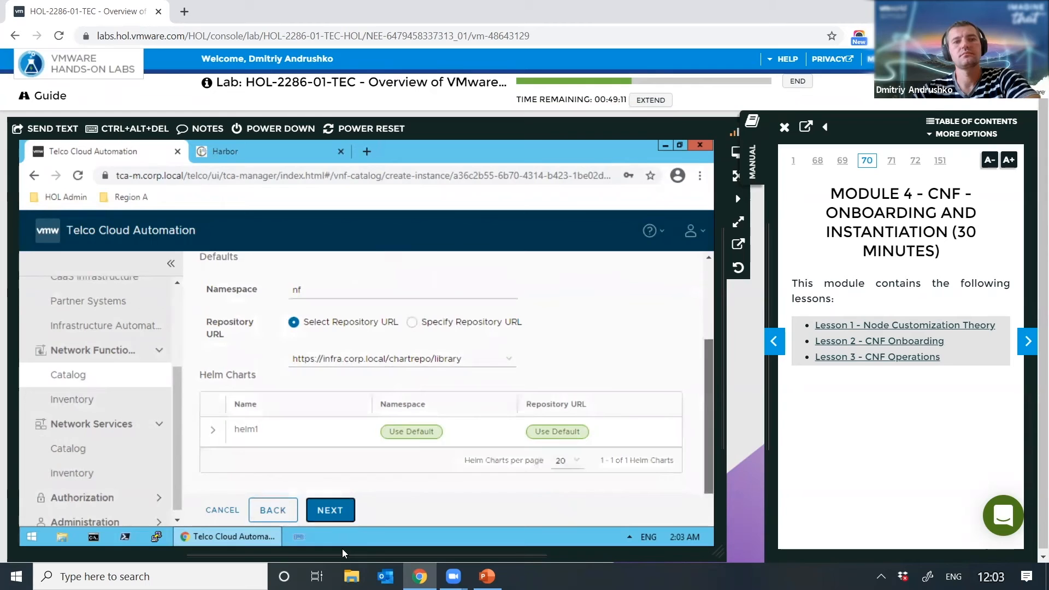
Step: Advance to the Inputs step and attach nginx-scale.yaml from the Desktop as helm1's input file
{"action": "left_click", "coordinate": [330, 511]}
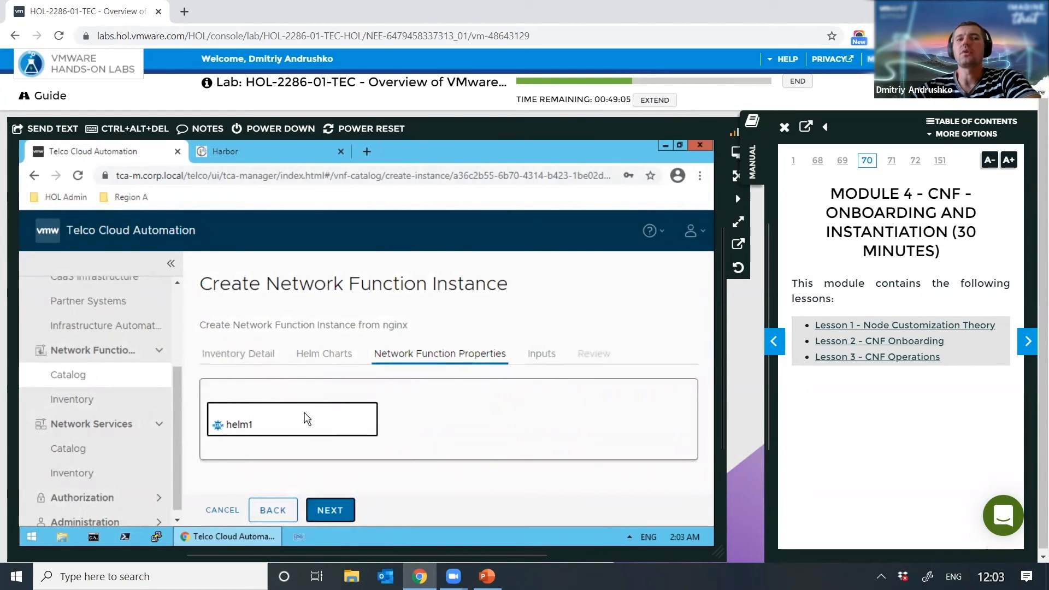
{"action": "left_click", "coordinate": [334, 506]}
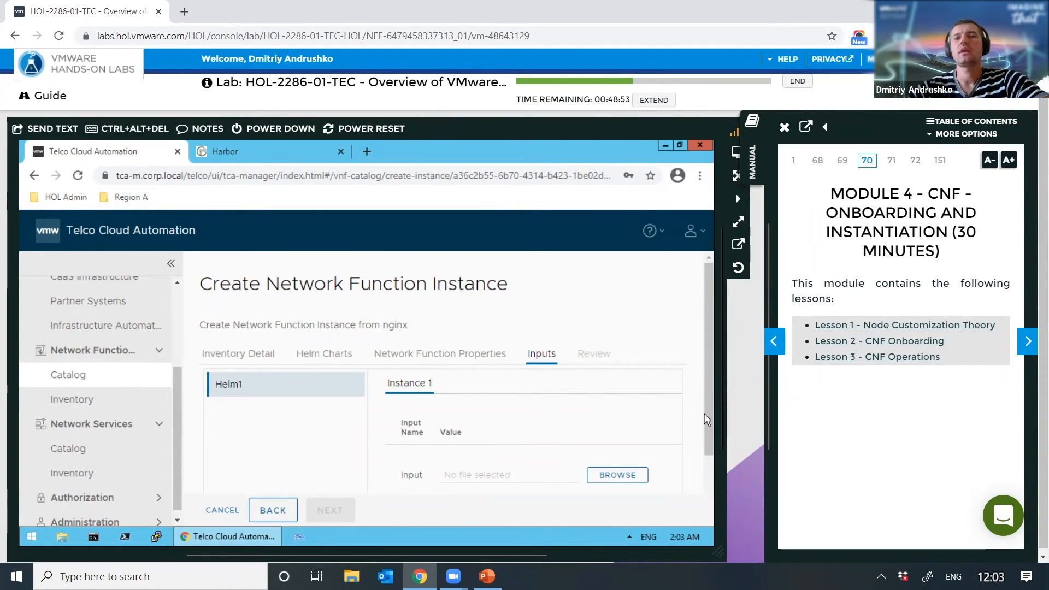
{"action": "left_click_drag", "start_coordinate": [708, 409], "coordinate": [729, 465]}
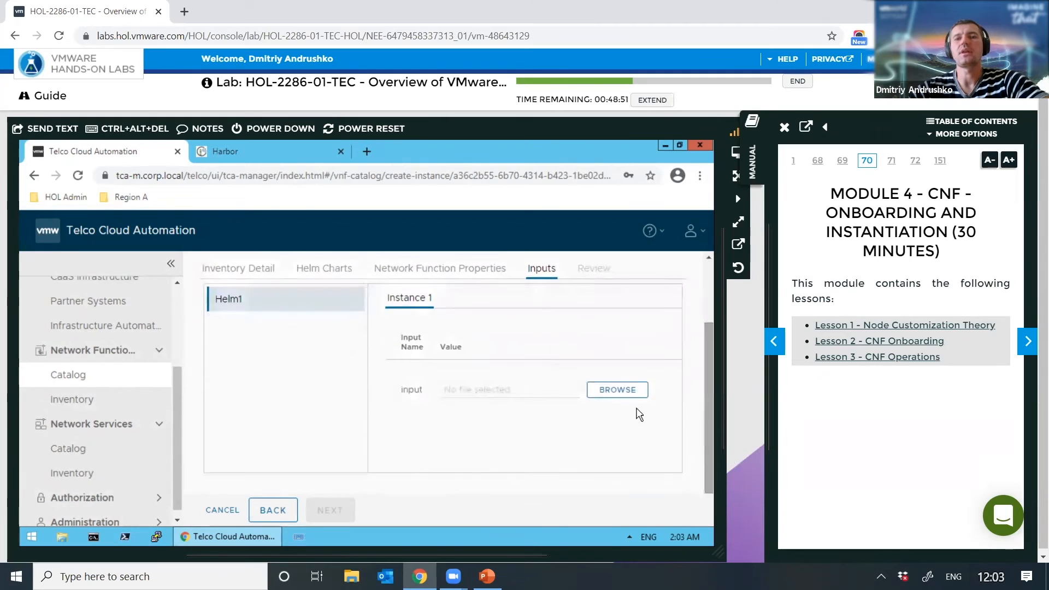
{"action": "left_click", "coordinate": [622, 390]}
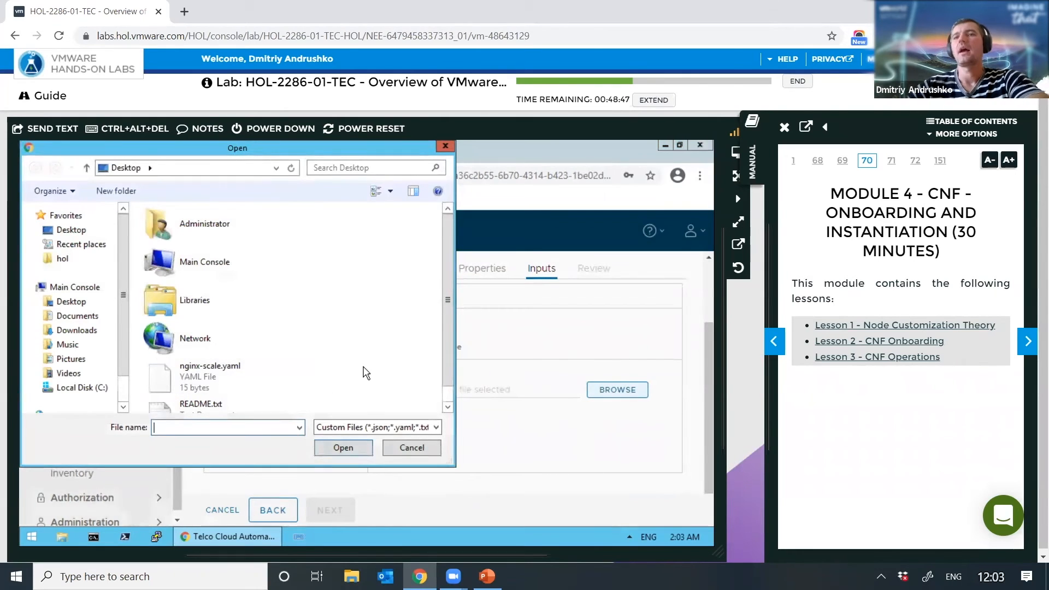
{"action": "left_click", "coordinate": [209, 381]}
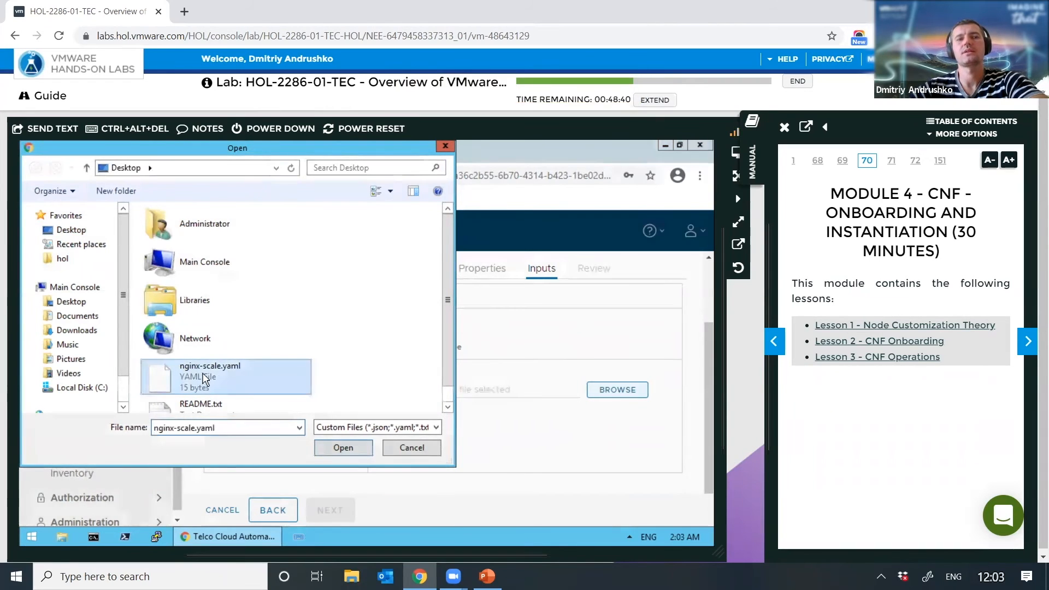
{"action": "left_click", "coordinate": [341, 445]}
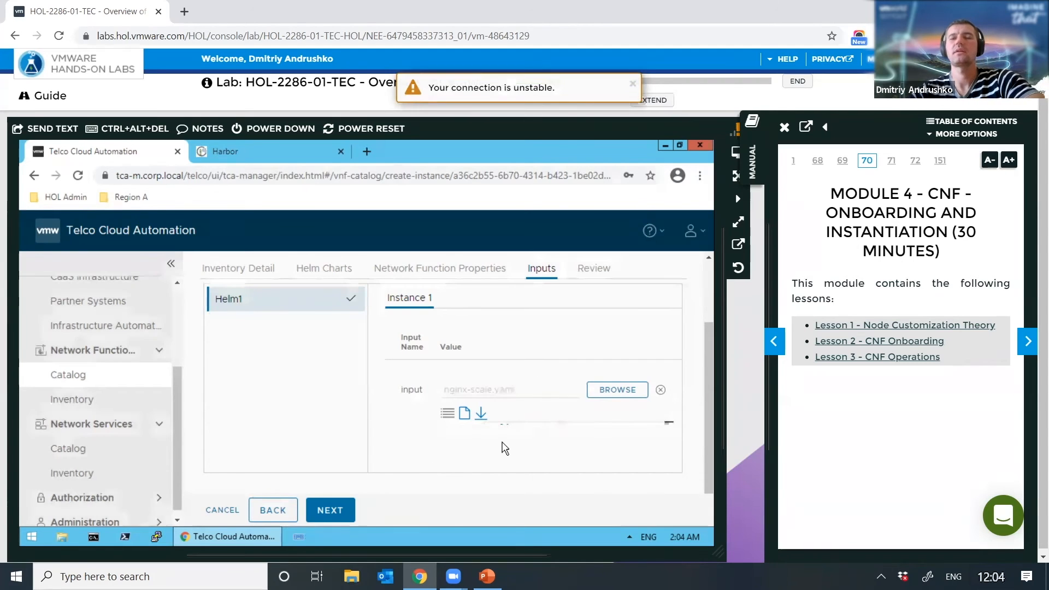
Step: Instantiate nginx from the Review step and expand its Inventory row to see the INSTANTIATE task running at 5%
{"action": "left_click", "coordinate": [337, 517]}
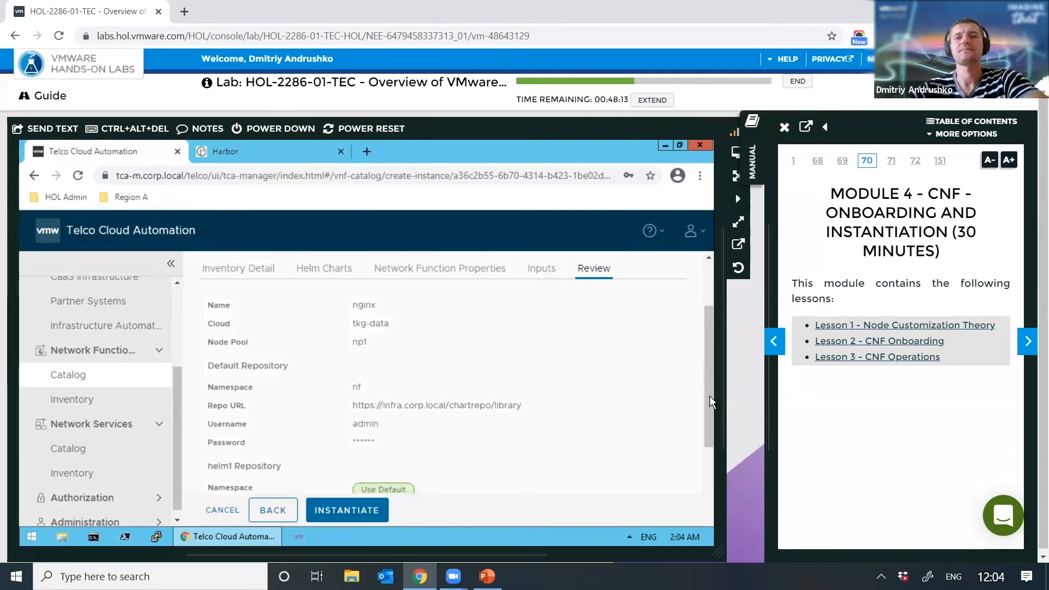
{"action": "left_click_drag", "start_coordinate": [711, 408], "coordinate": [698, 526]}
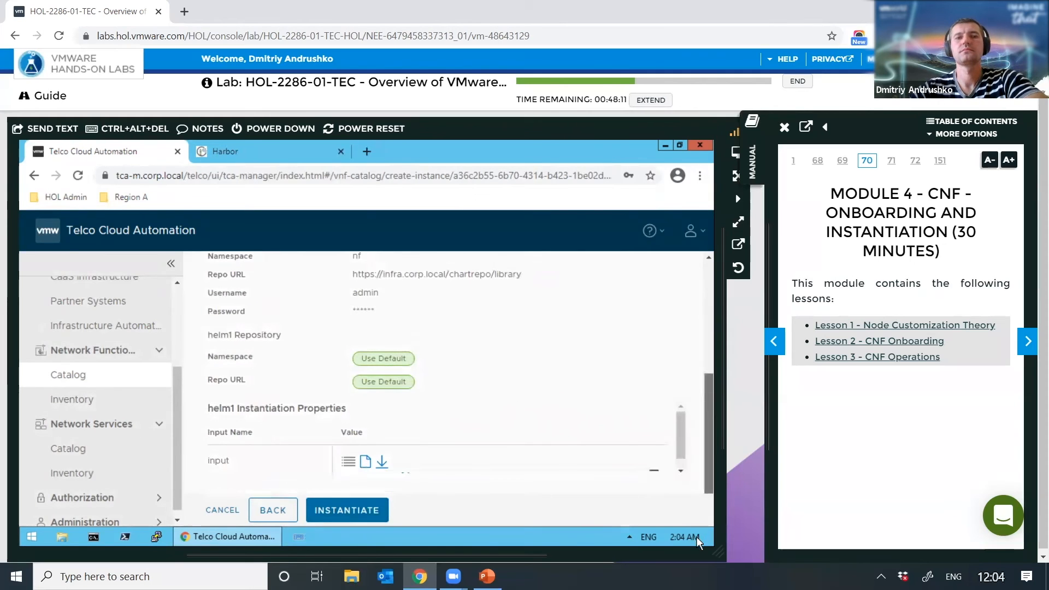
{"action": "left_click", "coordinate": [681, 472]}
{"action": "left_click", "coordinate": [681, 473]}
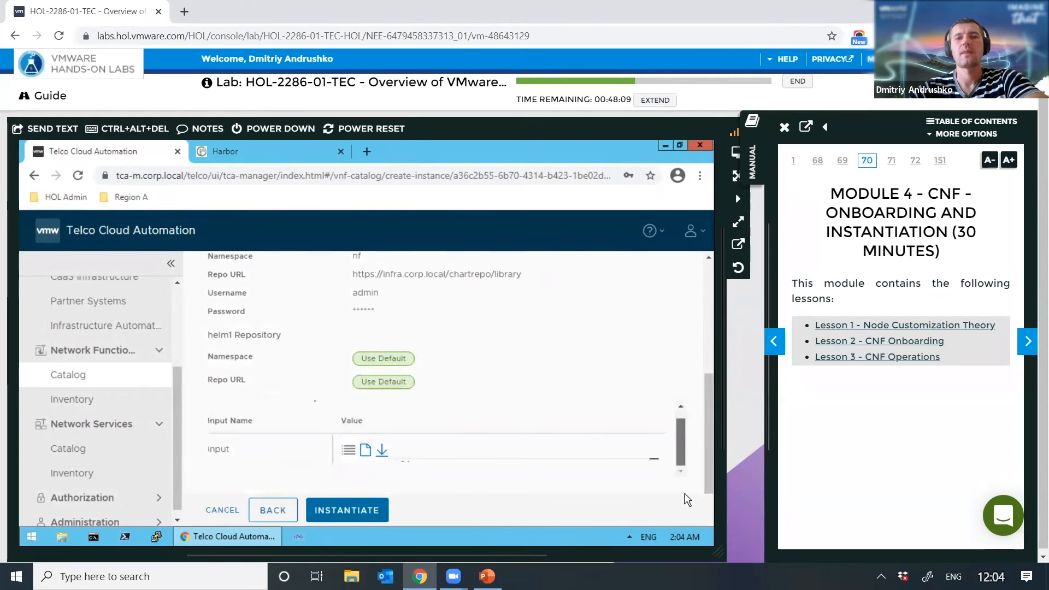
{"action": "left_click", "coordinate": [351, 511]}
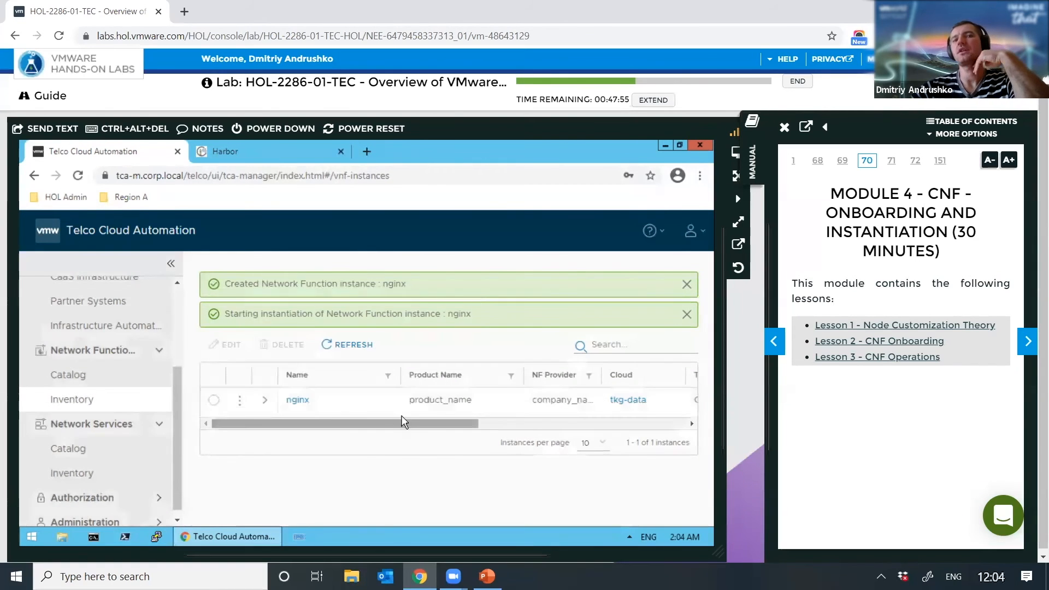
{"action": "left_click", "coordinate": [265, 400]}
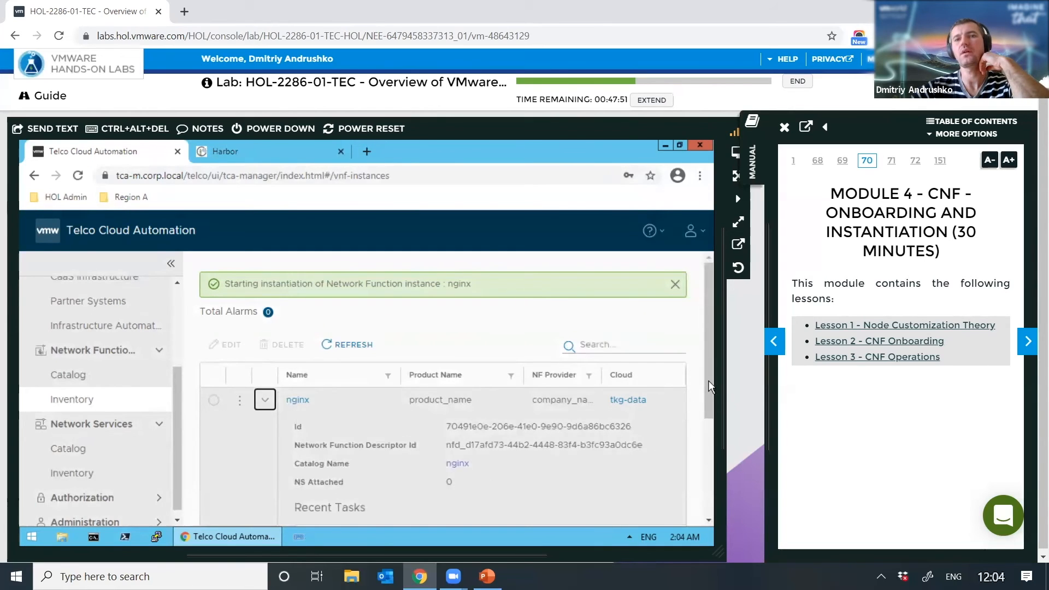
{"action": "left_click_drag", "start_coordinate": [708, 366], "coordinate": [732, 458]}
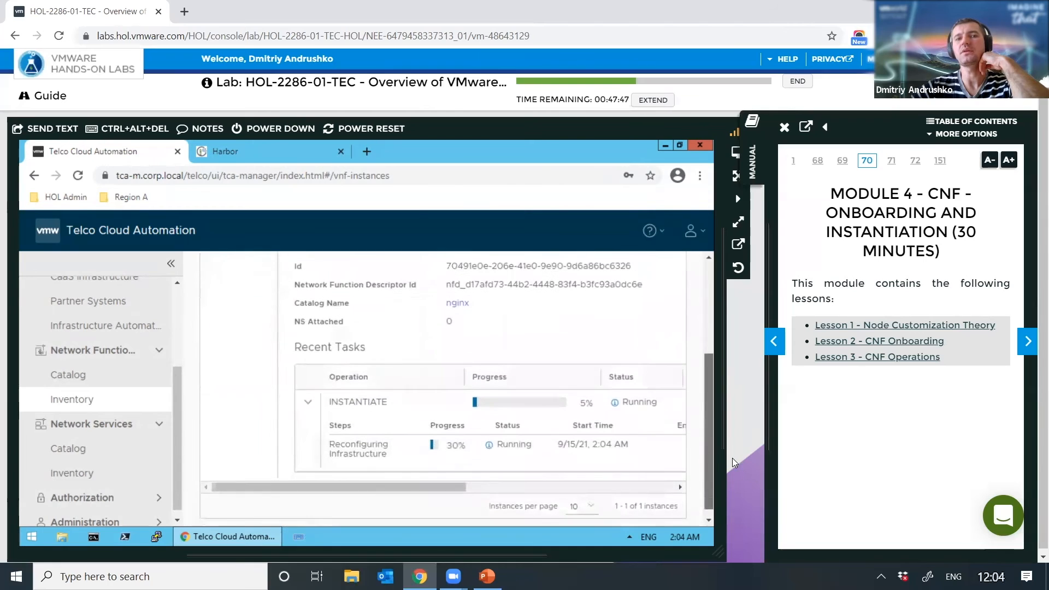
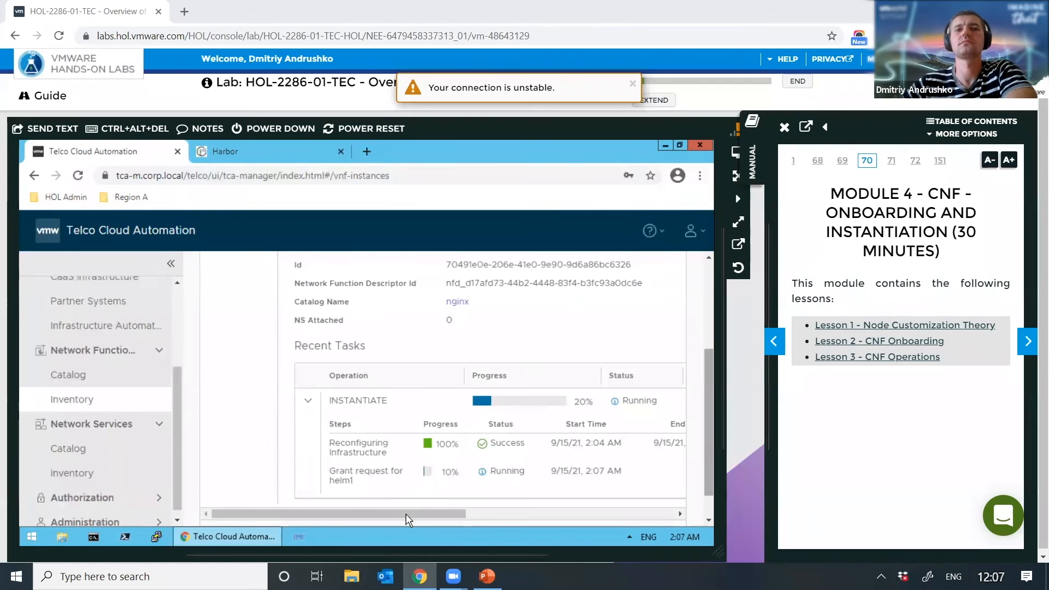
Step: Expand the nginx CNF row and follow the INSTANTIATE task's progress under Recent Tasks
{"action": "left_click_drag", "start_coordinate": [417, 518], "coordinate": [490, 488]}
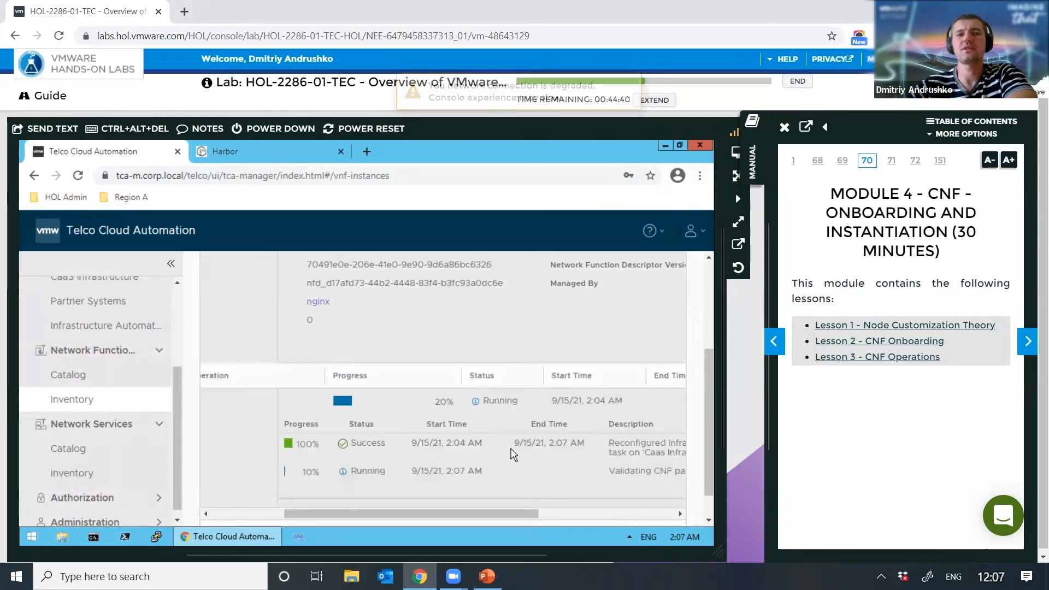
{"action": "left_click_drag", "start_coordinate": [435, 517], "coordinate": [366, 526]}
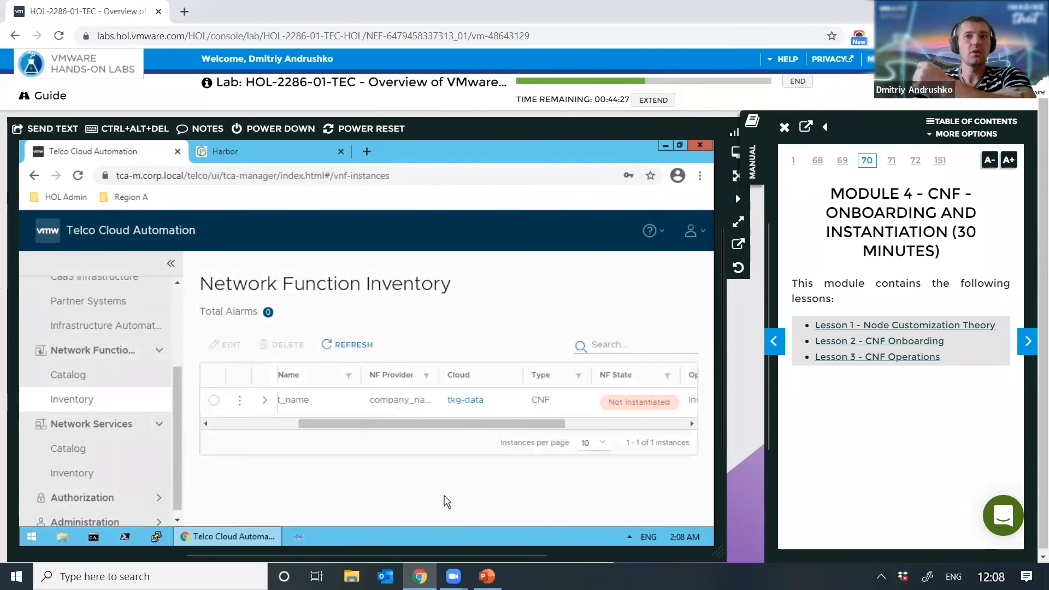
{"action": "left_click", "coordinate": [264, 403]}
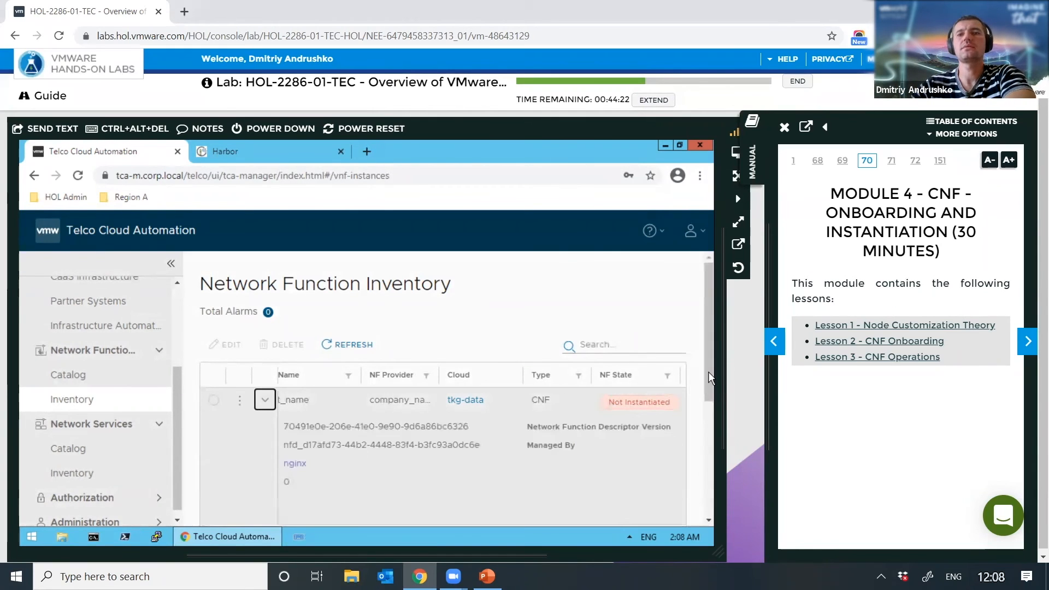
{"action": "left_click_drag", "start_coordinate": [708, 372], "coordinate": [711, 466]}
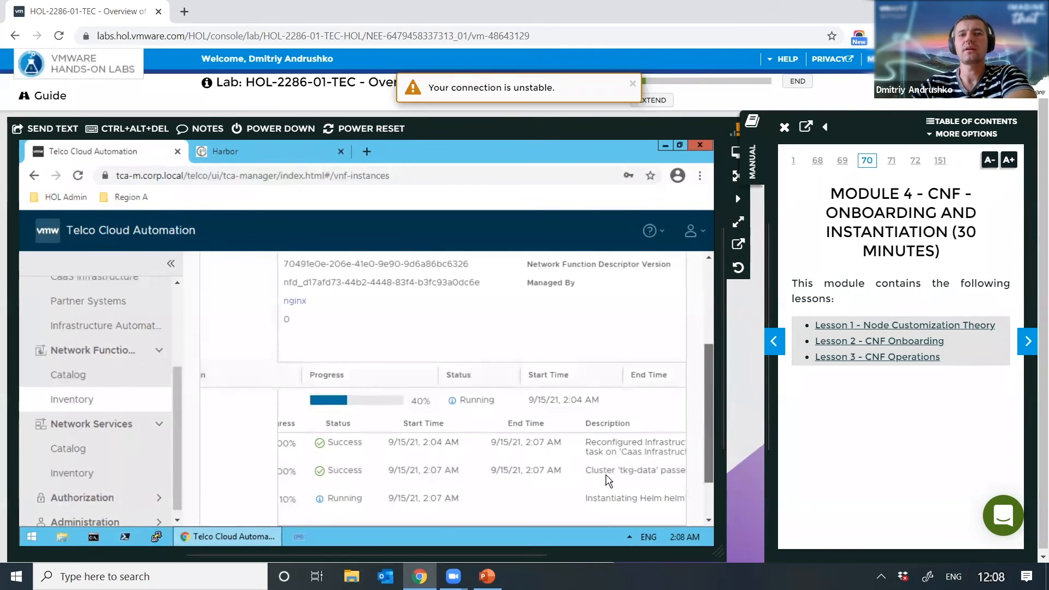
{"action": "scroll", "coordinate": [677, 491], "scroll_direction": "down", "scroll_amount": 2}
{"action": "left_click_drag", "start_coordinate": [463, 479], "coordinate": [393, 480]}
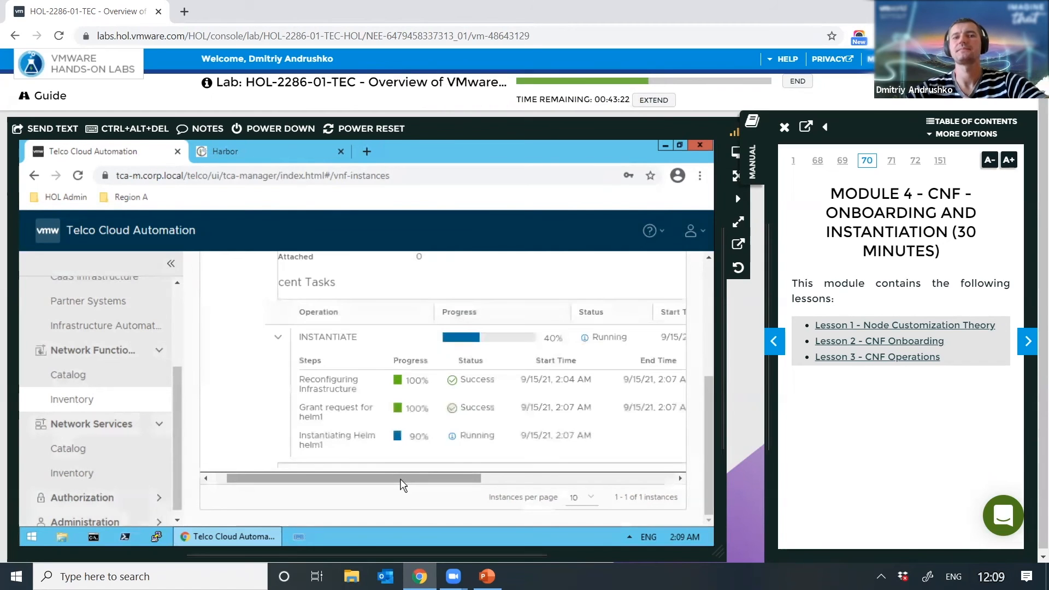
{"action": "left_click_drag", "start_coordinate": [432, 482], "coordinate": [424, 482]}
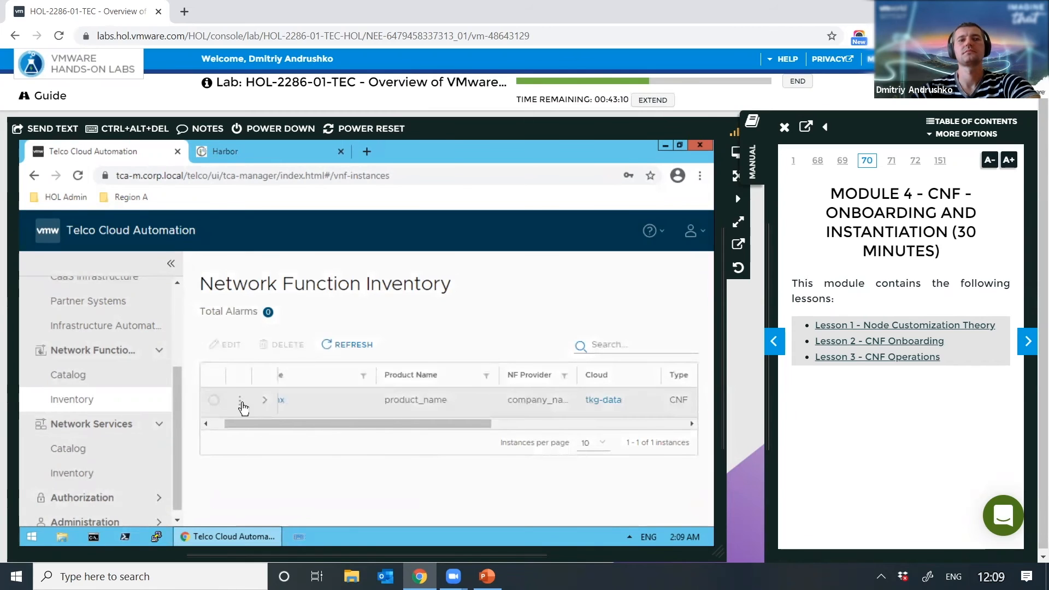
Step: Expand the nginx row and verify INSTANTIATE reached 100% Success through Instantiating Helm helm1
{"action": "left_click", "coordinate": [264, 399]}
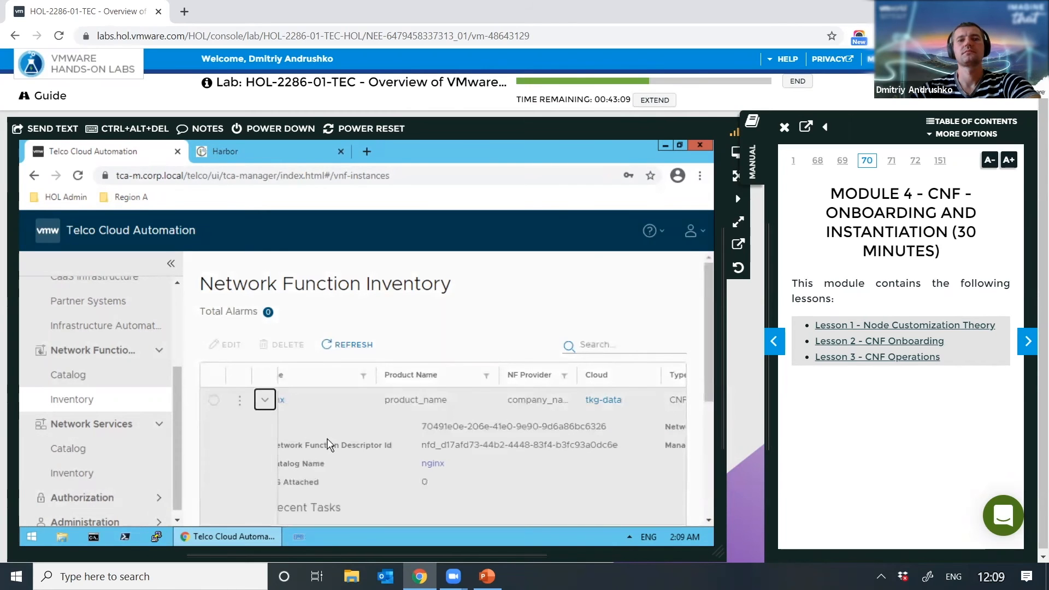
{"action": "scroll", "coordinate": [330, 444], "scroll_direction": "down", "scroll_amount": 4}
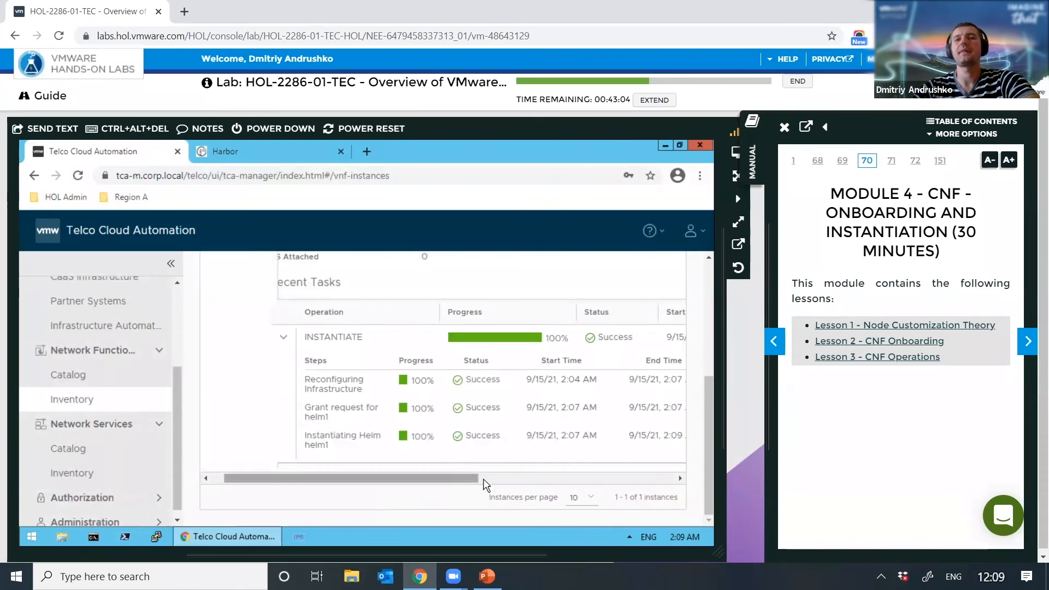
{"action": "scroll", "coordinate": [484, 483], "scroll_direction": "right", "scroll_amount": 2}
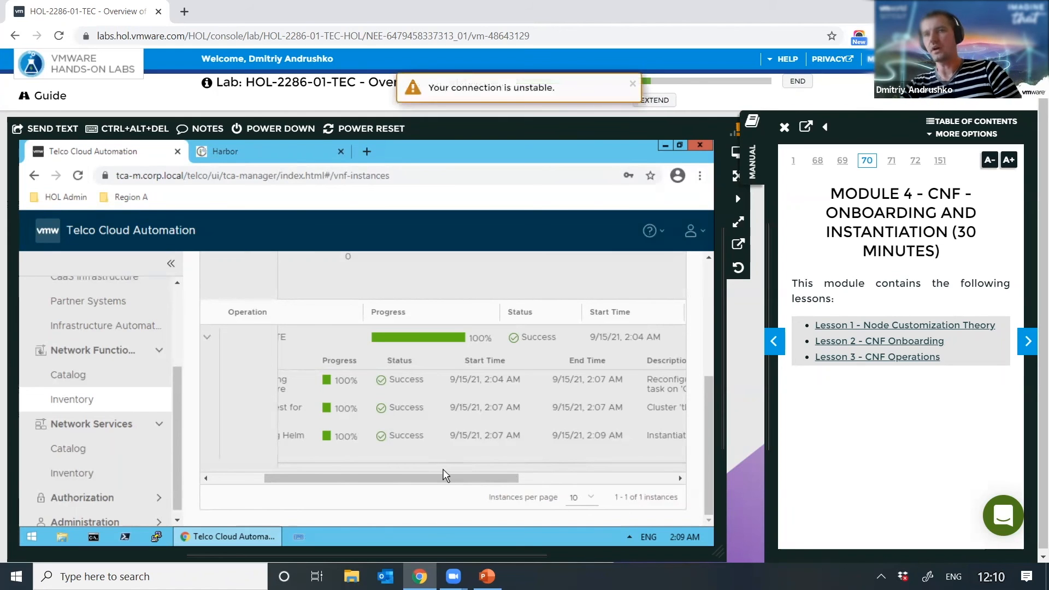
{"action": "left_click_drag", "start_coordinate": [447, 484], "coordinate": [414, 481]}
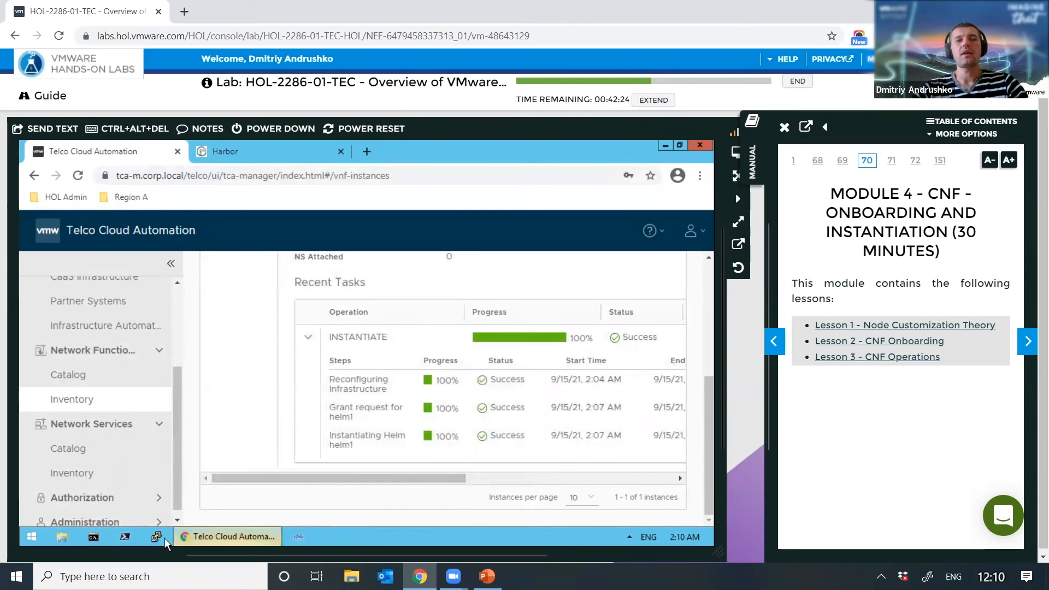
Step: Launch PuTTY and connect using the saved tkg-data session
{"action": "left_click", "coordinate": [157, 537]}
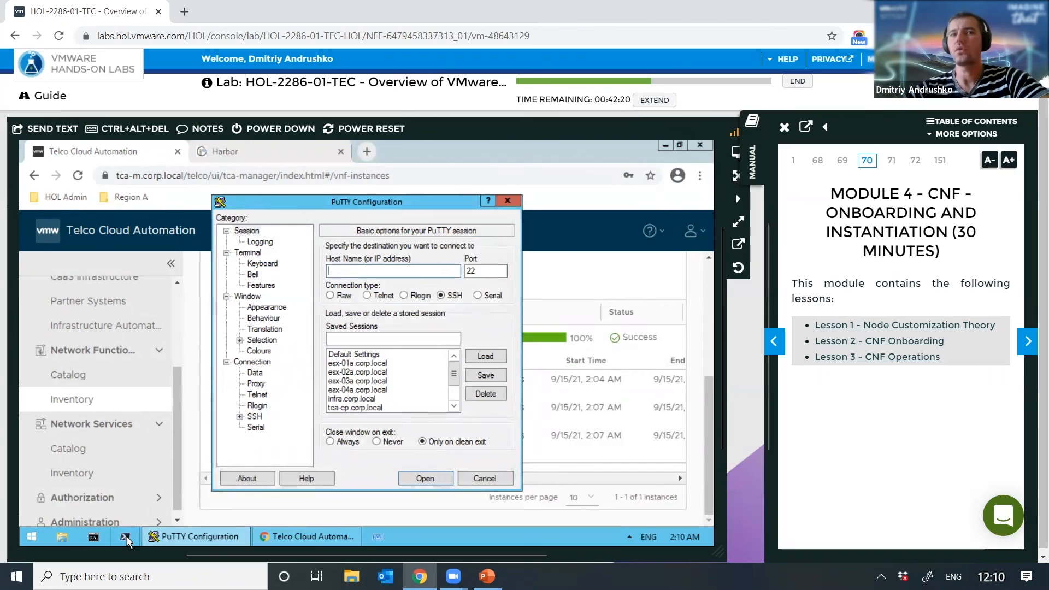
{"action": "left_click", "coordinate": [455, 406]}
{"action": "left_click", "coordinate": [455, 407]}
{"action": "left_click", "coordinate": [455, 407]}
{"action": "left_click", "coordinate": [455, 407]}
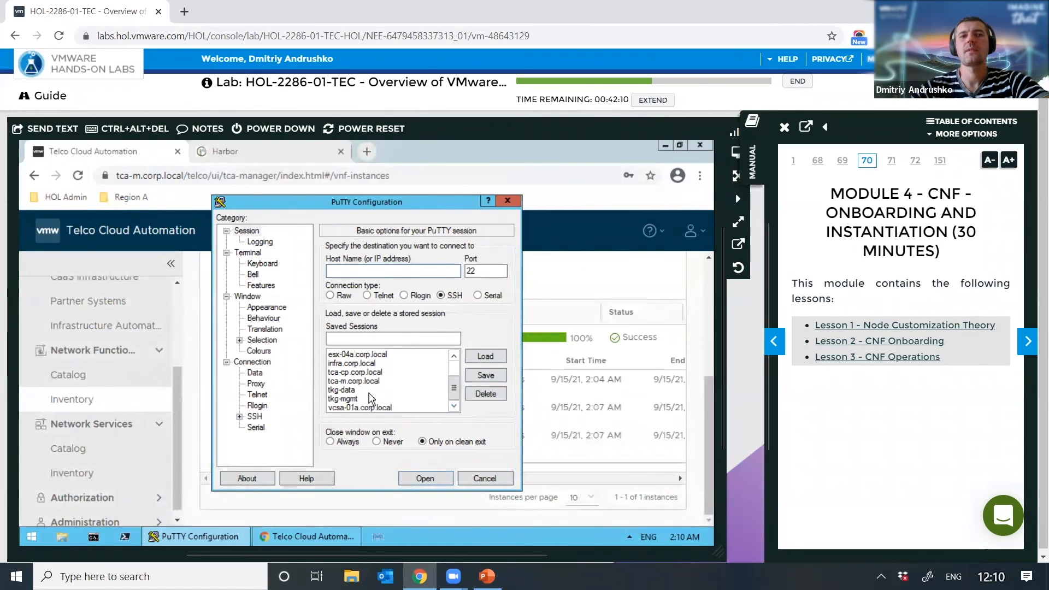
{"action": "left_click", "coordinate": [368, 390]}
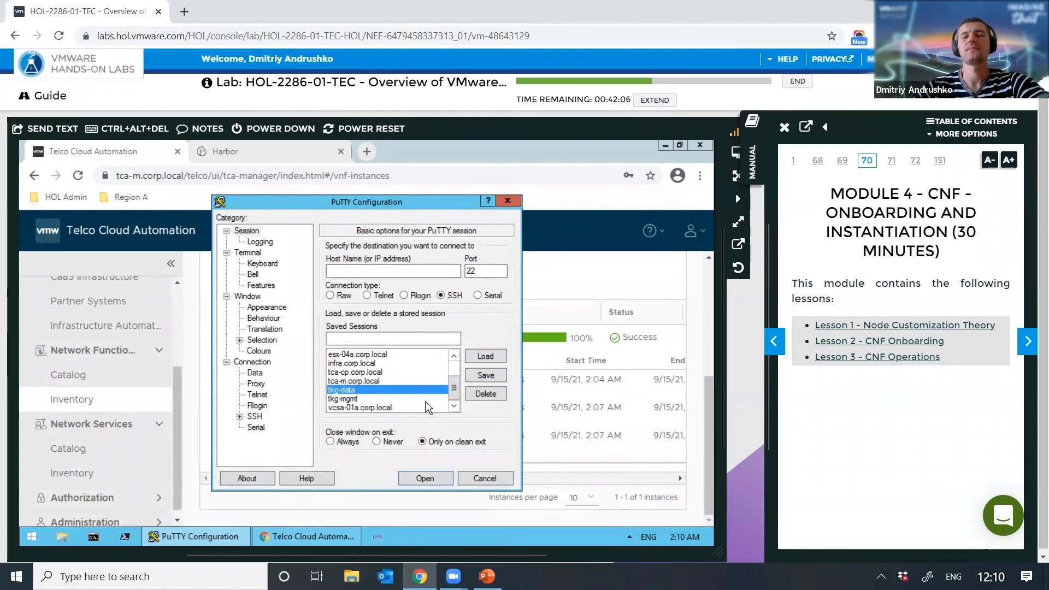
{"action": "left_click", "coordinate": [409, 479]}
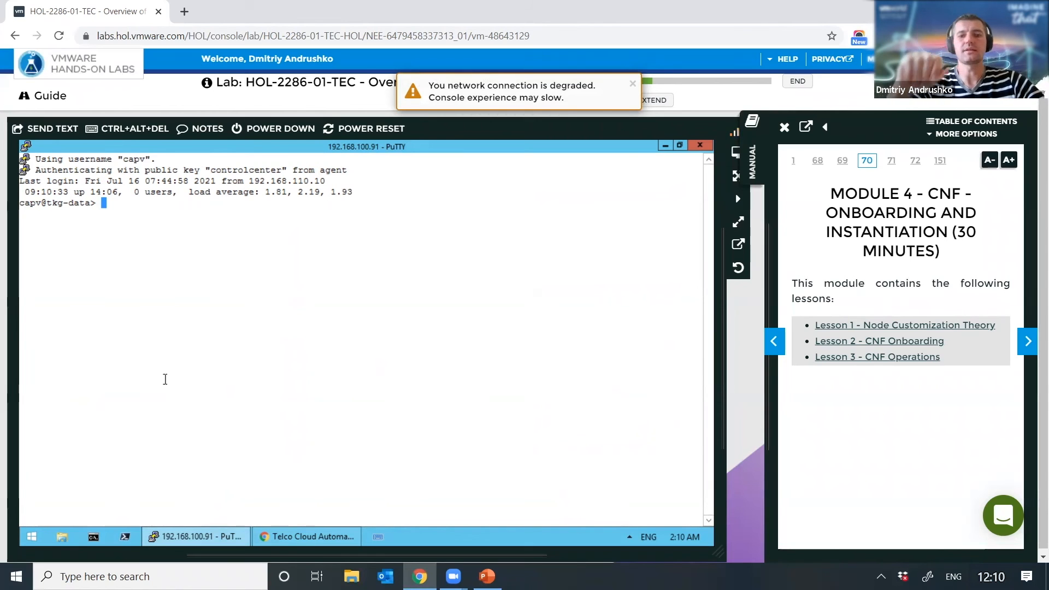
Step: List the cluster's namespaces with kubectl get ns and locate the new nf namespace
{"action": "type", "text": "kubectl "}
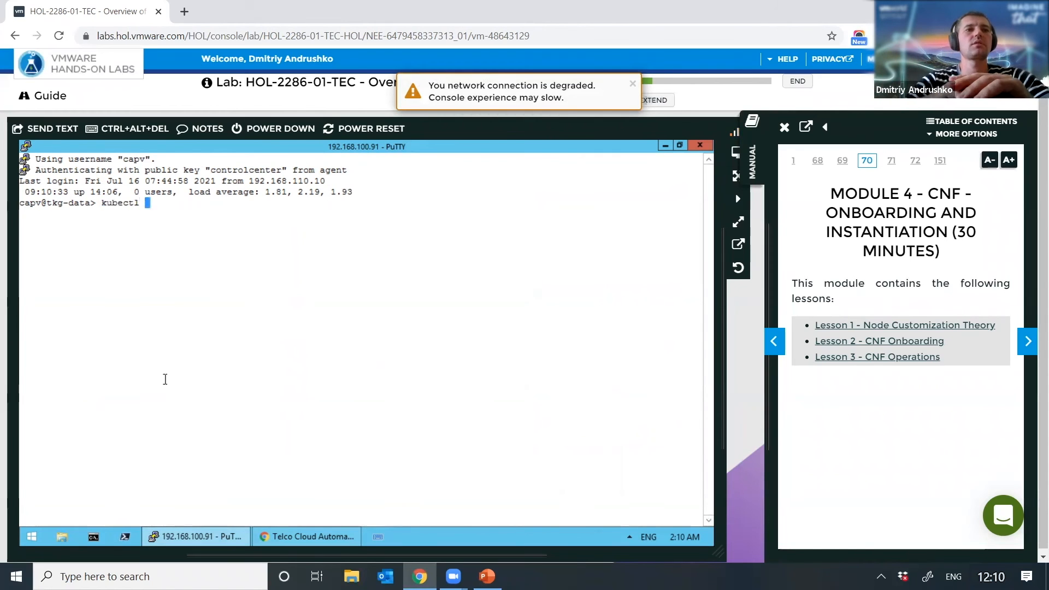
{"action": "type", "text": "get n"}
{"action": "key", "text": "Return"}
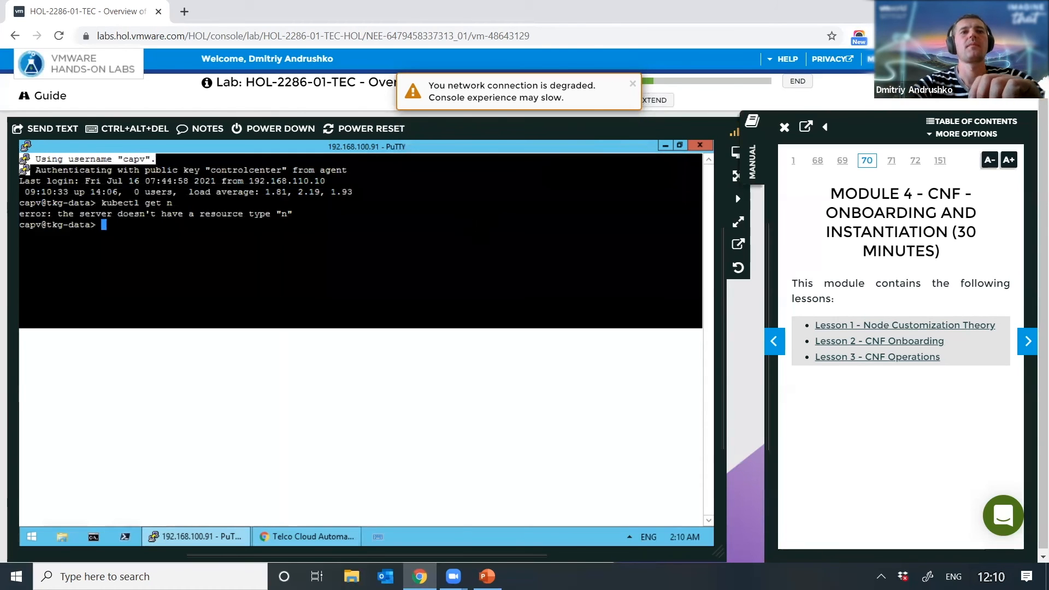
{"action": "key", "text": "Up"}
{"action": "type", "text": "s"}
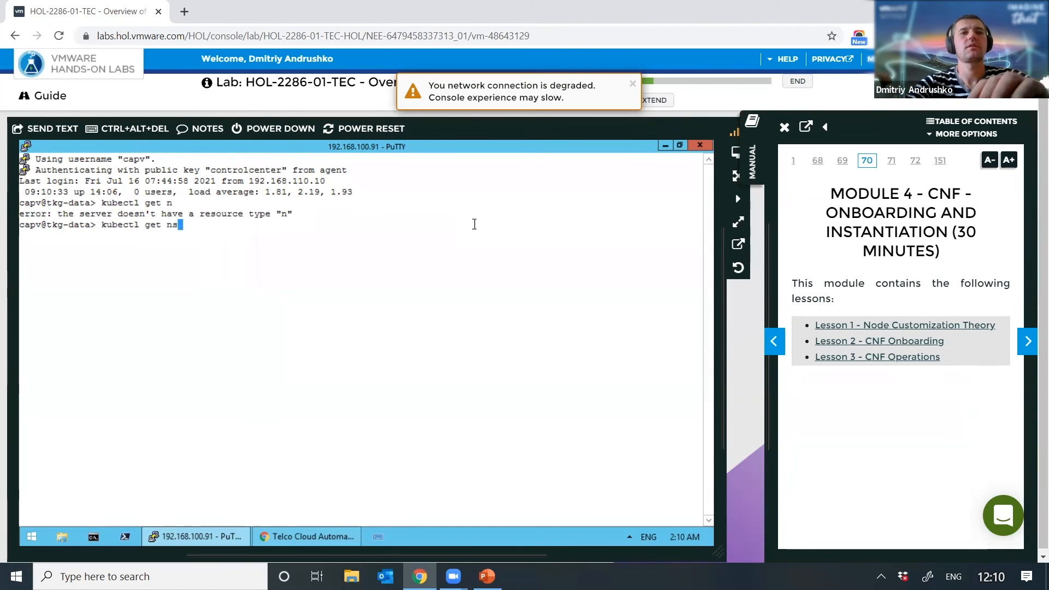
{"action": "key", "text": "Return"}
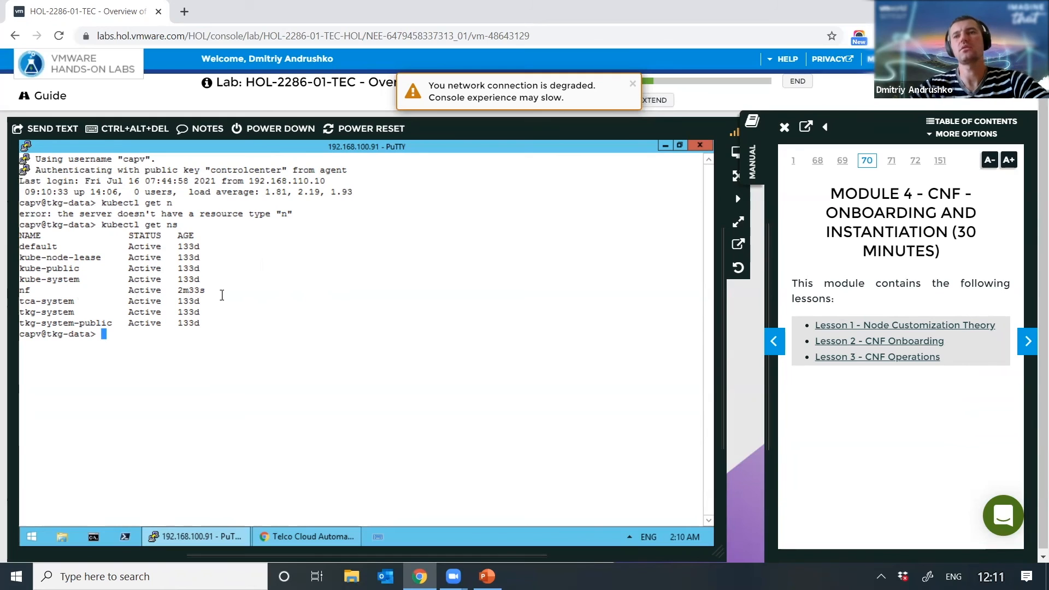
{"action": "left_click_drag", "start_coordinate": [222, 295], "coordinate": [177, 290]}
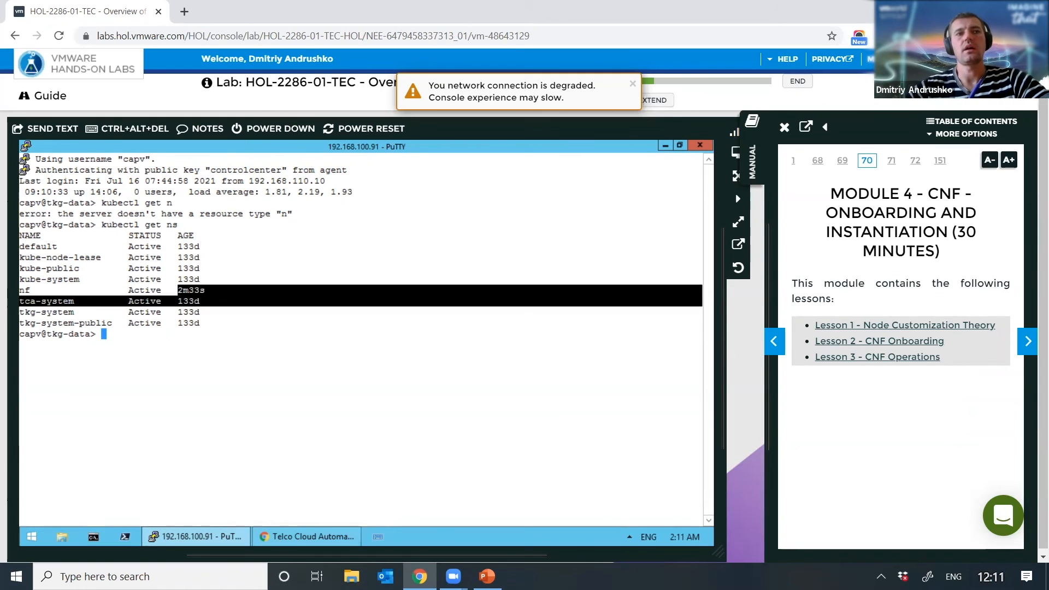
{"action": "left_click", "coordinate": [196, 297]}
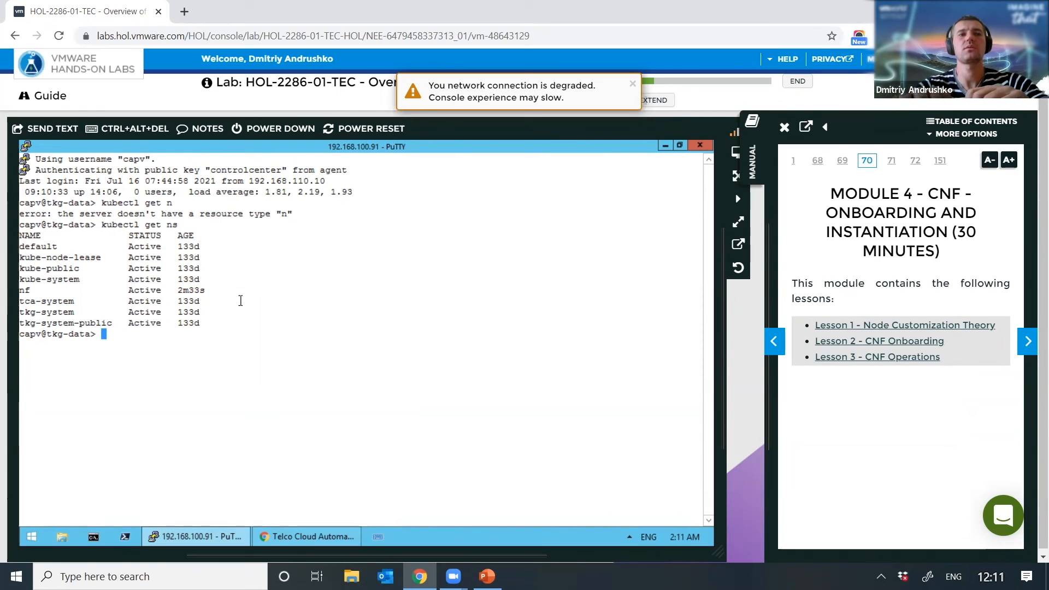
Step: Run kubectl get po -n nf, showing two nginx pods Running
{"action": "type", "text": "k"}
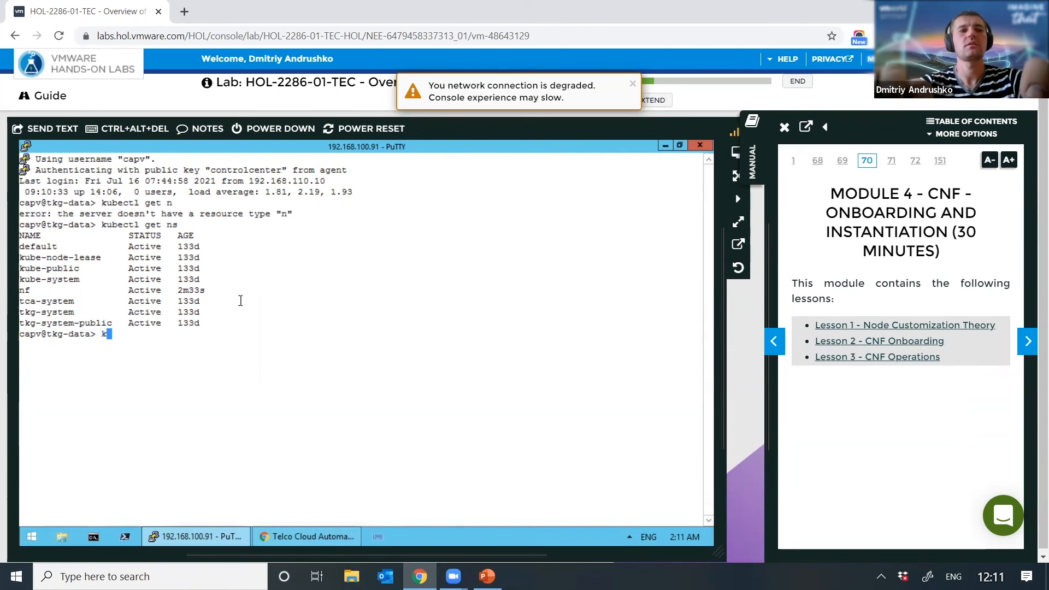
{"action": "type", "text": "ubectl get"}
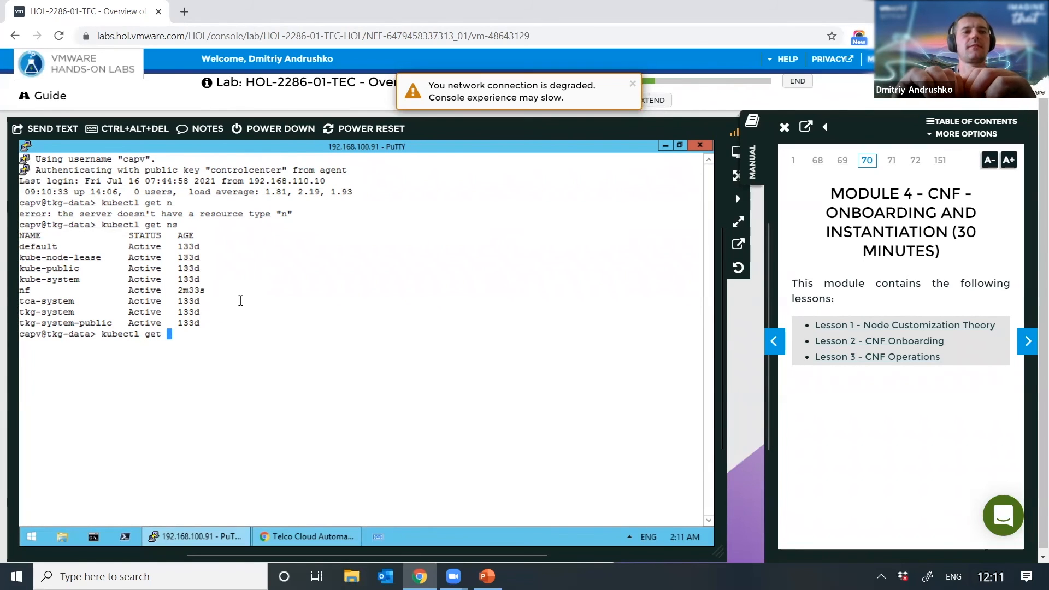
{"action": "type", "text": "po - n"}
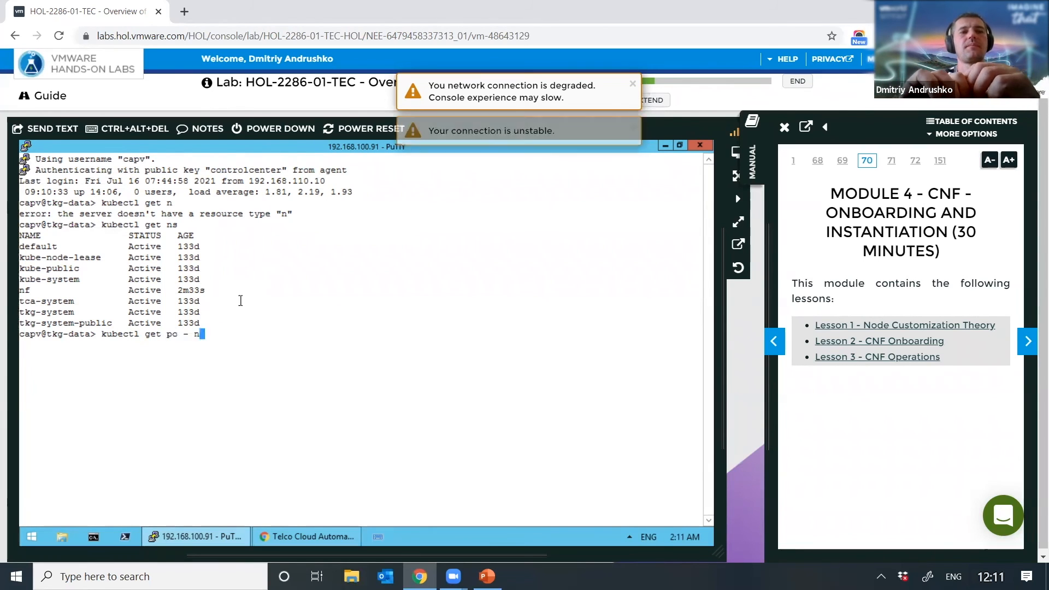
{"action": "key", "text": "BackSpace"}
{"action": "key", "text": "BackSpace"}
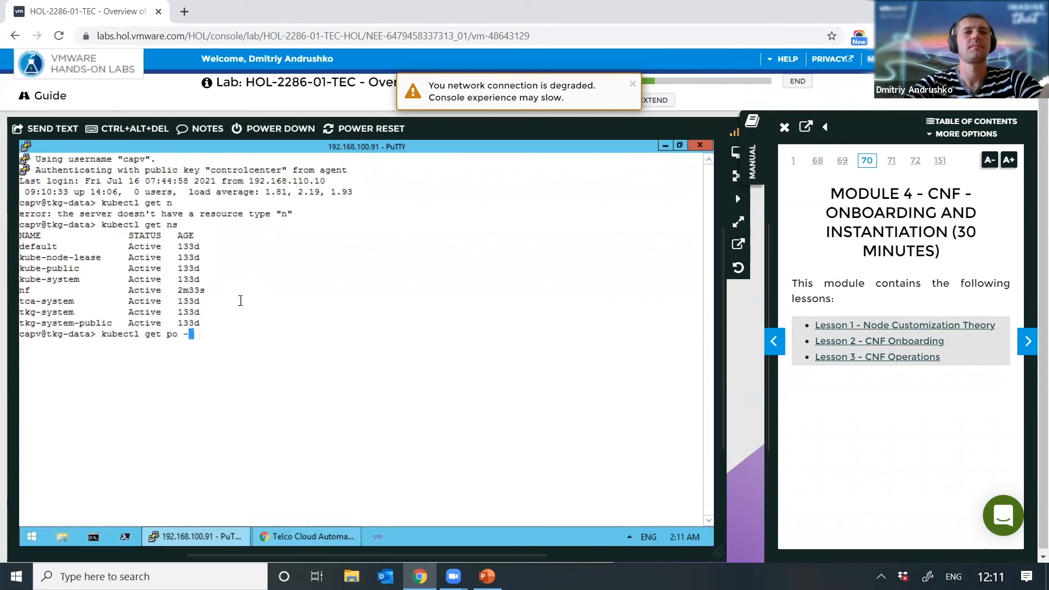
{"action": "type", "text": "n nf"}
{"action": "key", "text": "Return"}
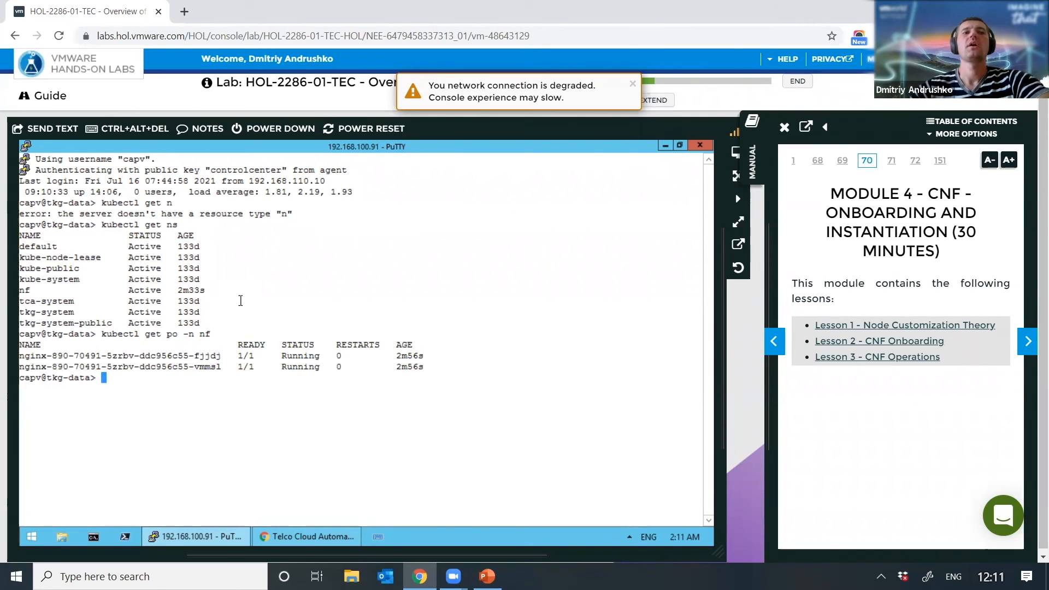
{"action": "left_click_drag", "start_coordinate": [56, 358], "coordinate": [172, 356]}
{"action": "left_click", "coordinate": [151, 376]}
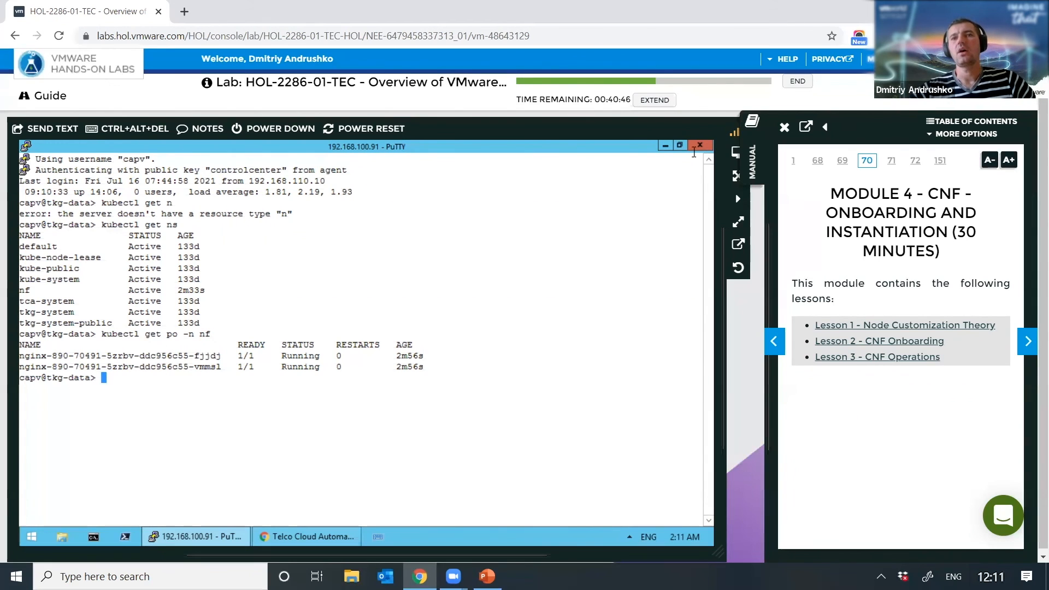
Step: Minimize PuTTY, restore the TCA browser and go to Network Functions > Inventory
{"action": "left_click", "coordinate": [665, 145]}
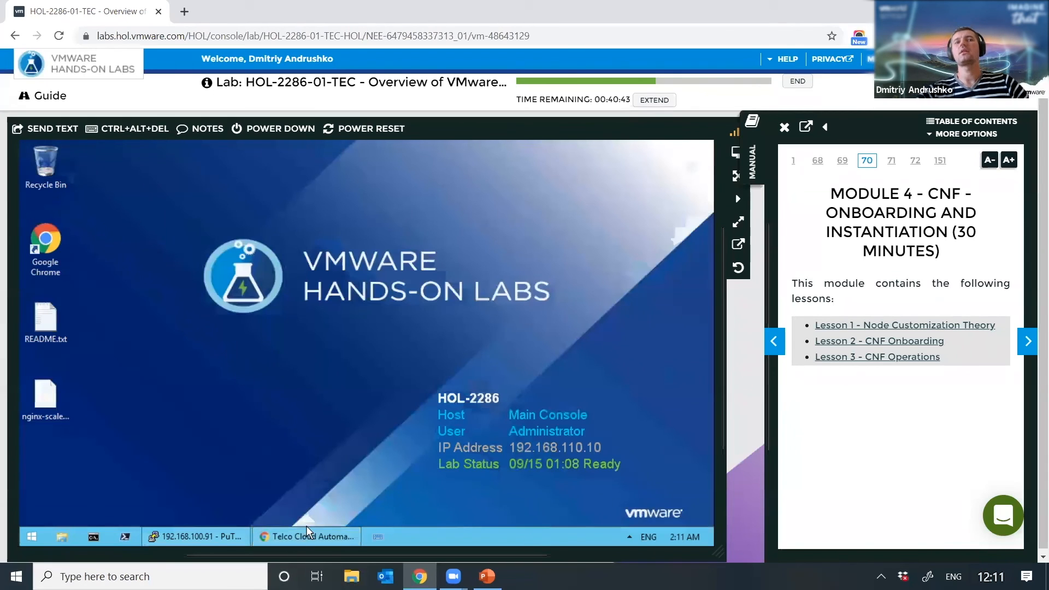
{"action": "left_click", "coordinate": [280, 535]}
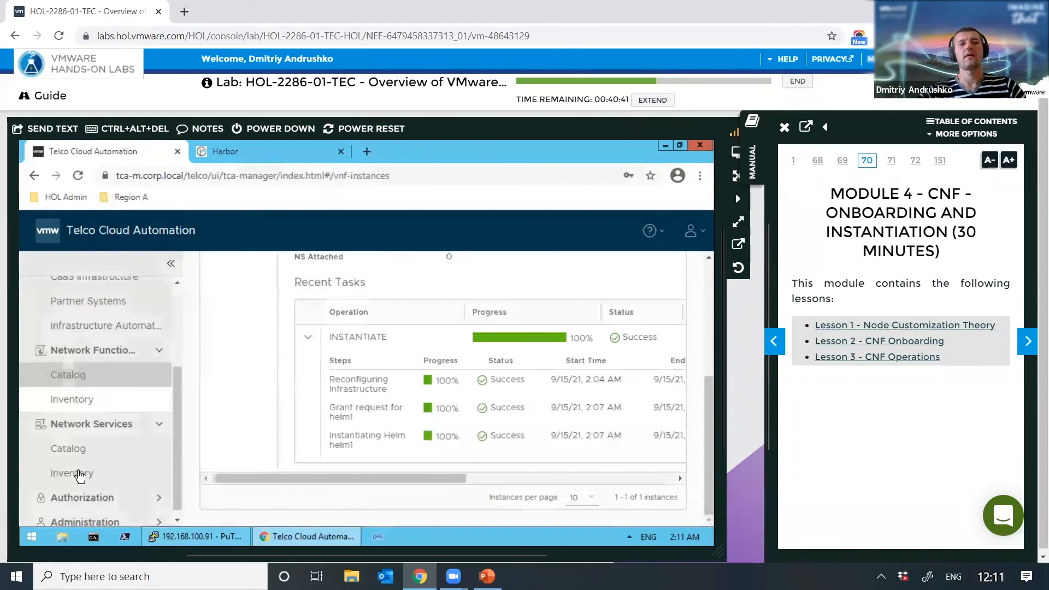
{"action": "left_click", "coordinate": [104, 493]}
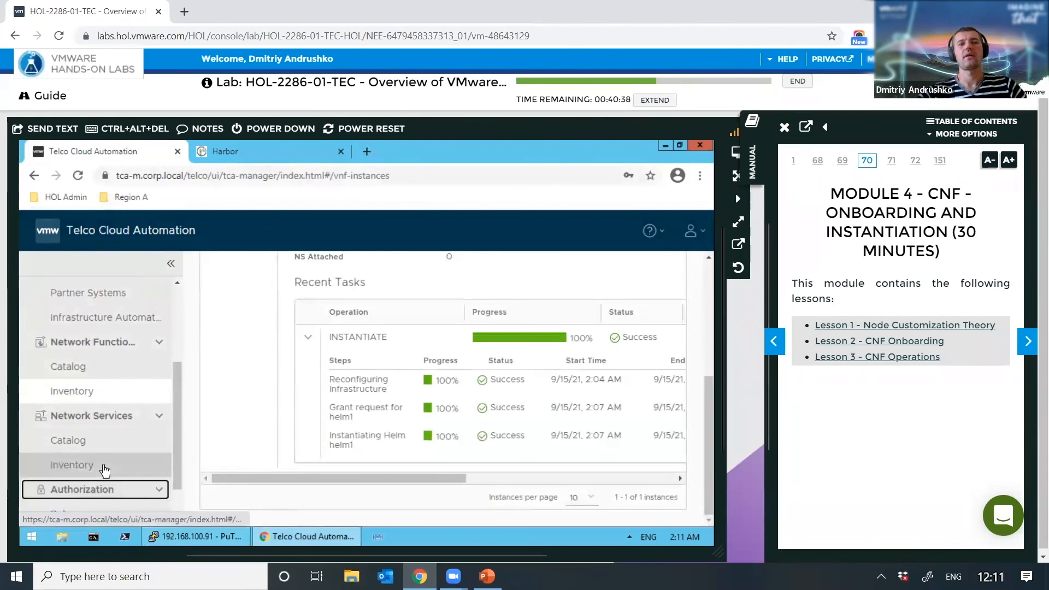
{"action": "left_click", "coordinate": [106, 467]}
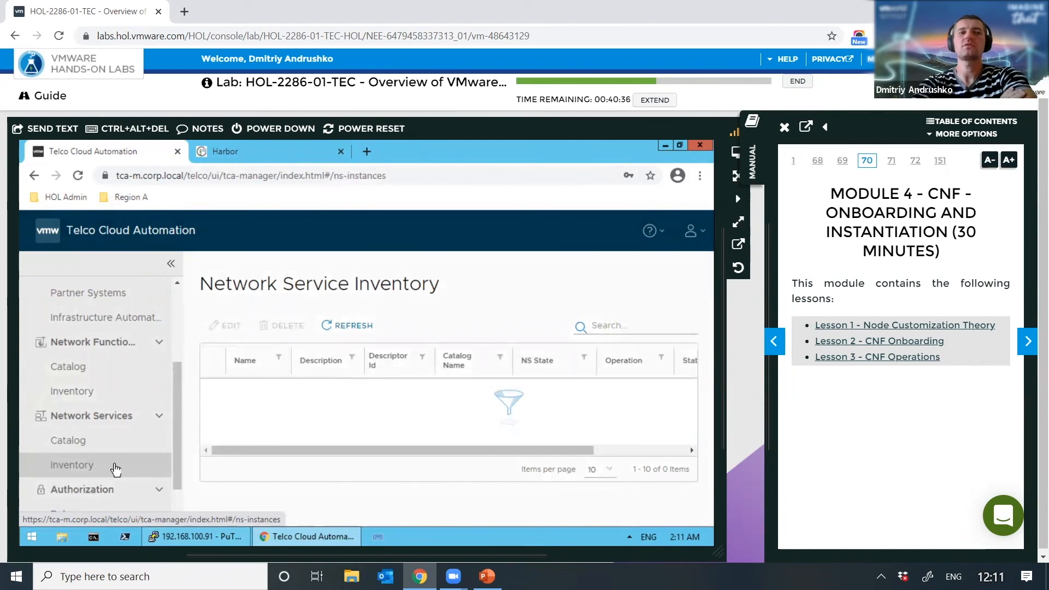
{"action": "left_click", "coordinate": [83, 395]}
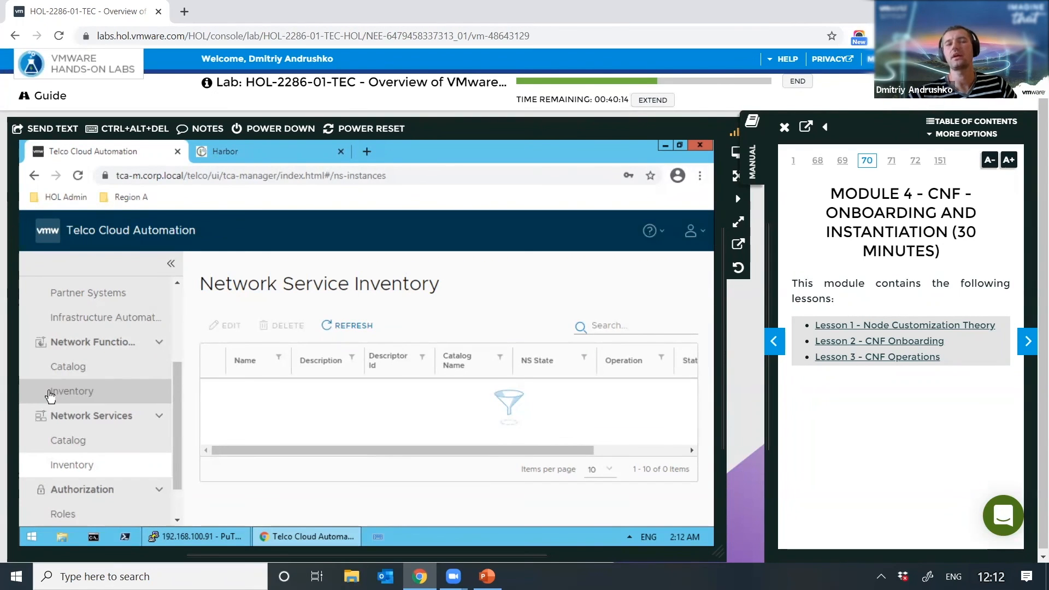
{"action": "left_click", "coordinate": [78, 399]}
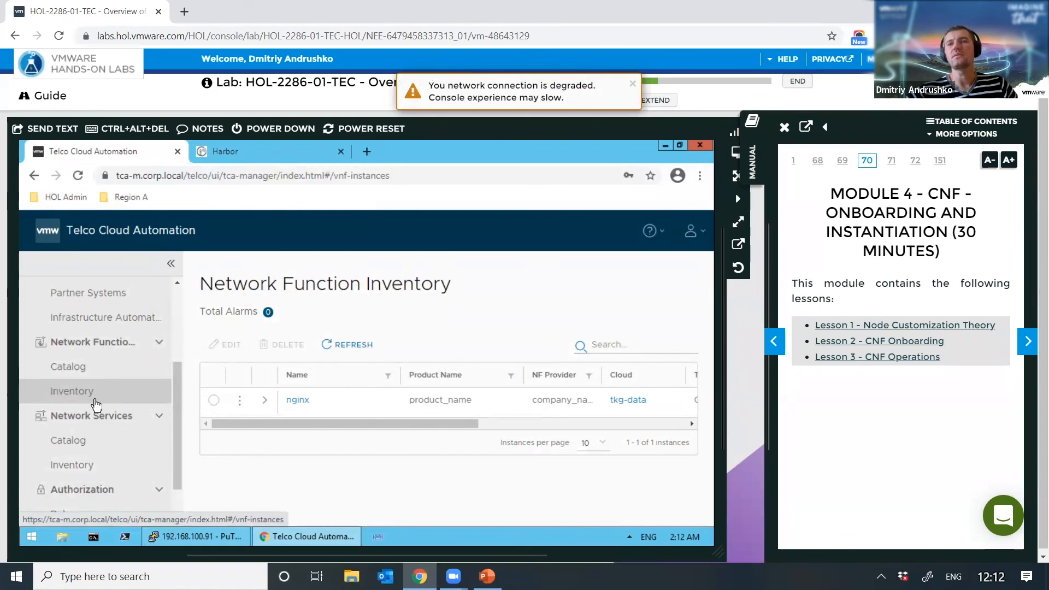
Step: Open the nginx row's actions menu listing Scale, Reconfigure, Terminate, Update and Upgrade
{"action": "left_click", "coordinate": [240, 403]}
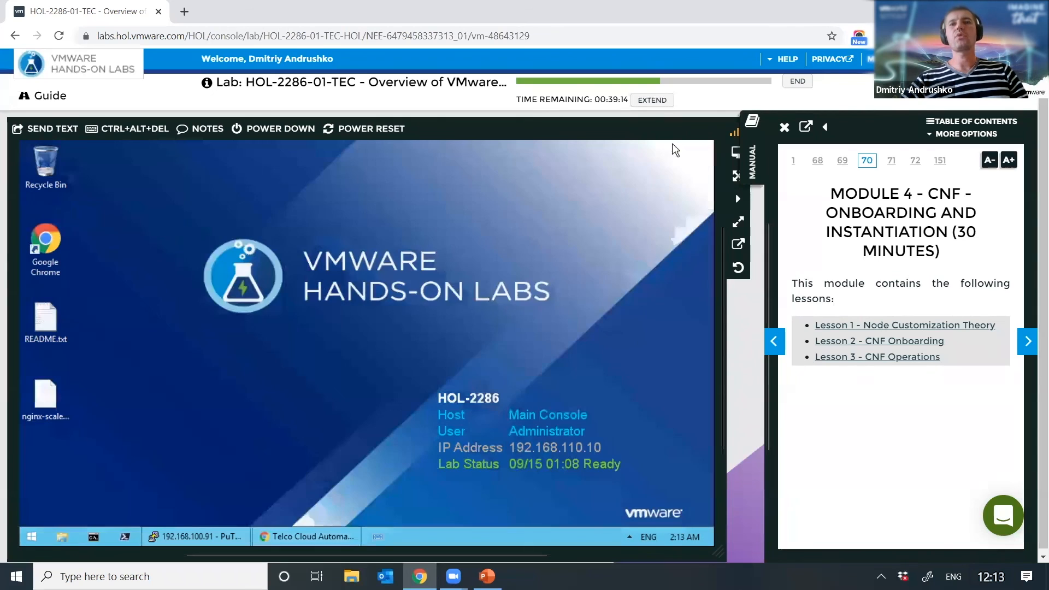
Step: Minimize Chrome and open nginx-scale.yaml from the desktop with Edit with Notepad++
{"action": "left_click", "coordinate": [664, 144]}
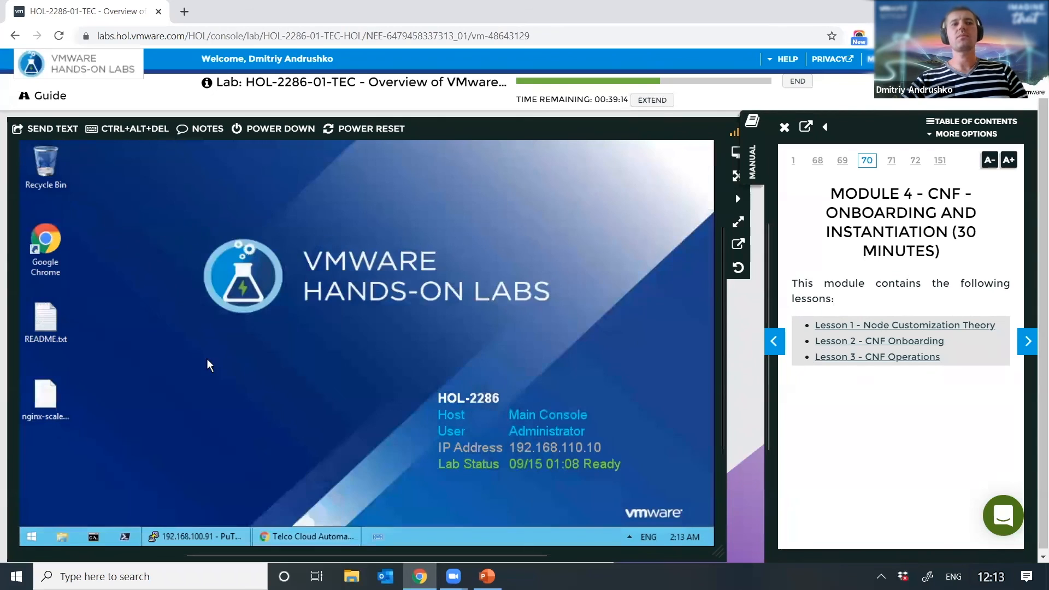
{"action": "left_click", "coordinate": [46, 408]}
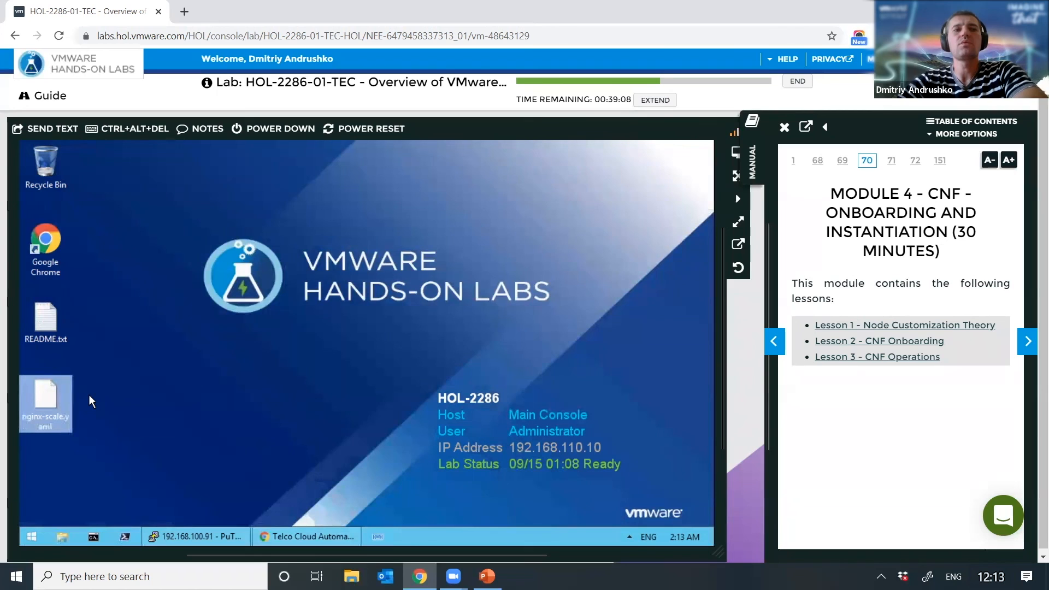
{"action": "left_click", "coordinate": [76, 411]}
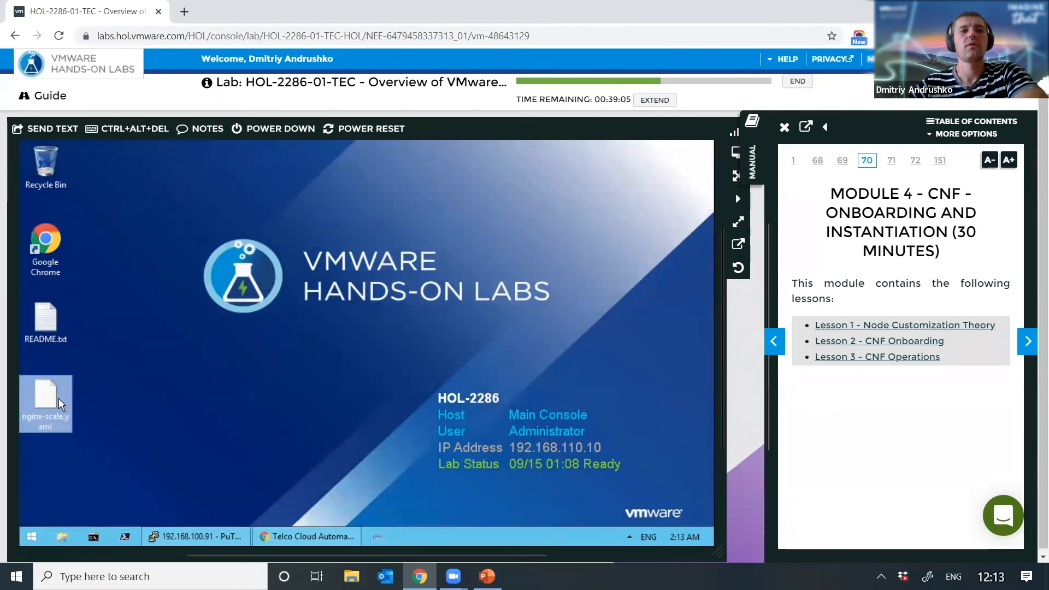
{"action": "right_click", "coordinate": [47, 403]}
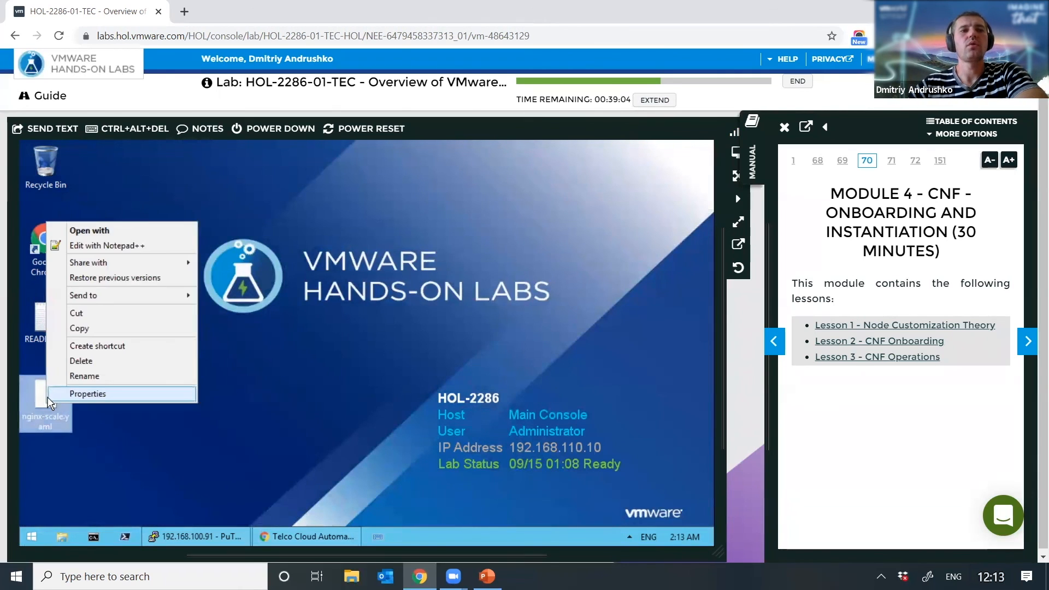
{"action": "left_click", "coordinate": [125, 246]}
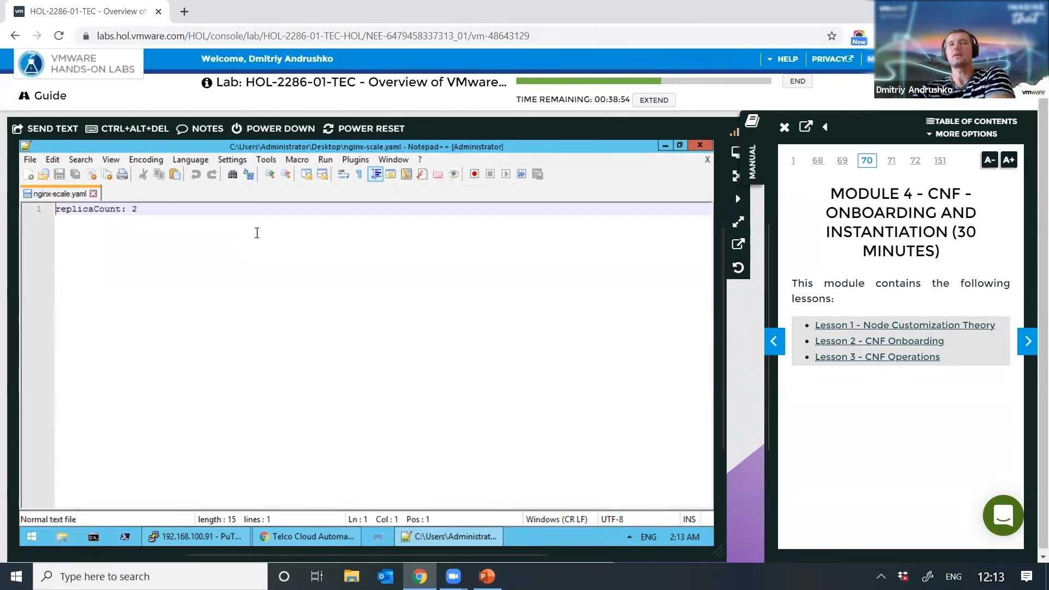
Step: Change replicaCount from 2 to 1 in nginx-scale.yaml, save, and return to TCA
{"action": "key", "text": "Right"}
{"action": "key", "text": "Right"}
{"action": "key", "text": "Right"}
{"action": "key", "text": "Right"}
{"action": "key", "text": "Right"}
{"action": "key", "text": "Right"}
{"action": "key", "text": "Right"}
{"action": "key", "text": "Right"}
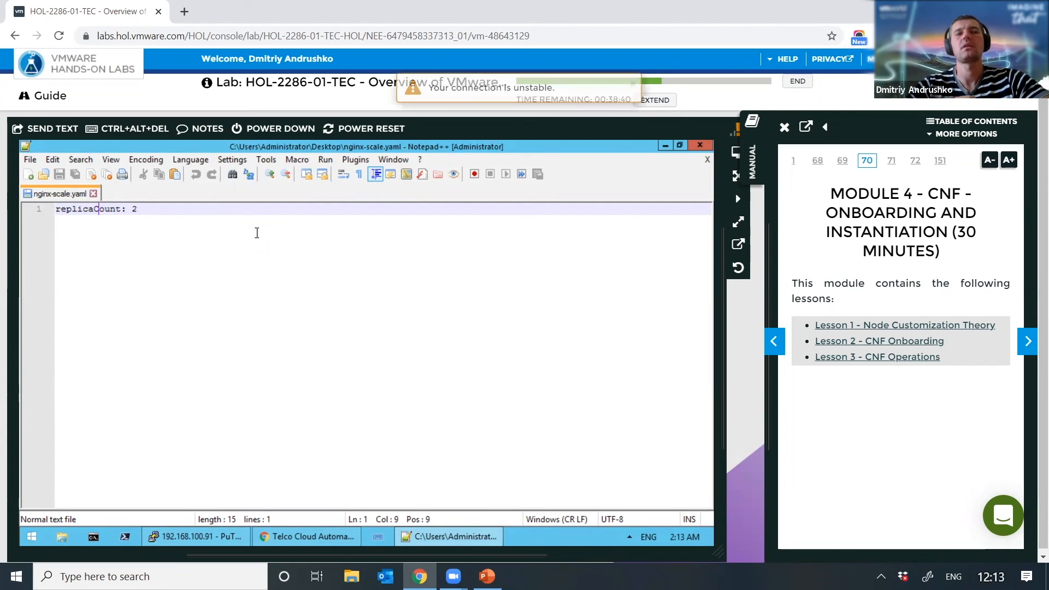
{"action": "left_click", "coordinate": [256, 232]}
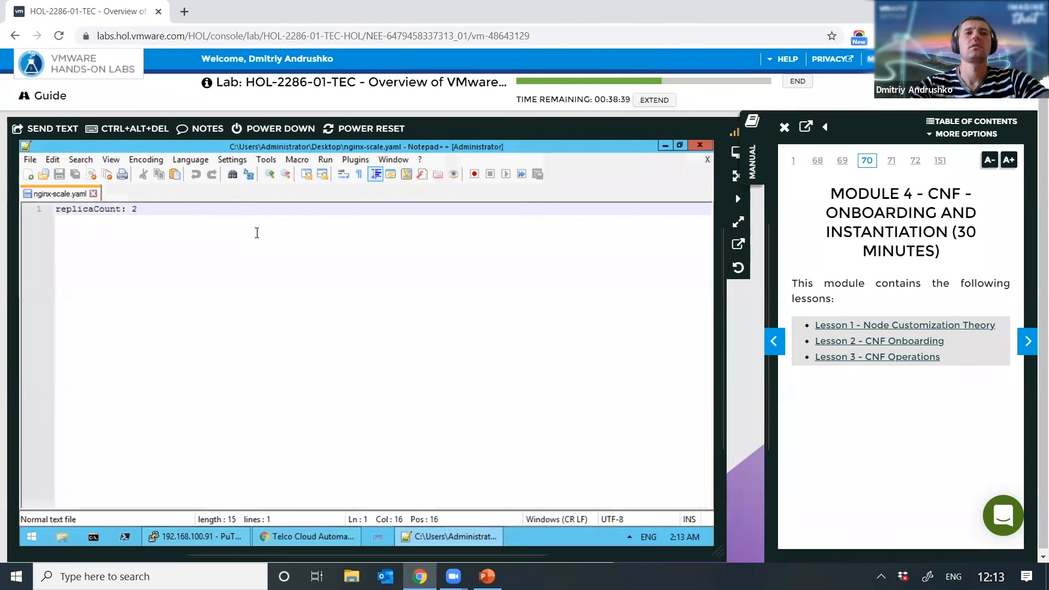
{"action": "key", "text": "BackSpace"}
{"action": "type", "text": "1"}
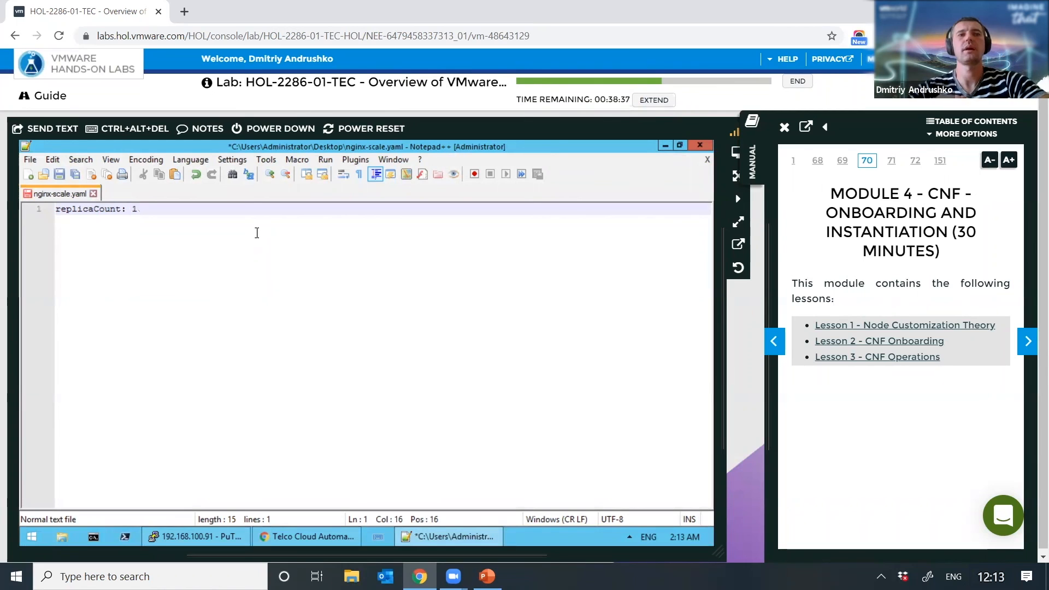
{"action": "key", "text": "ctrl+s"}
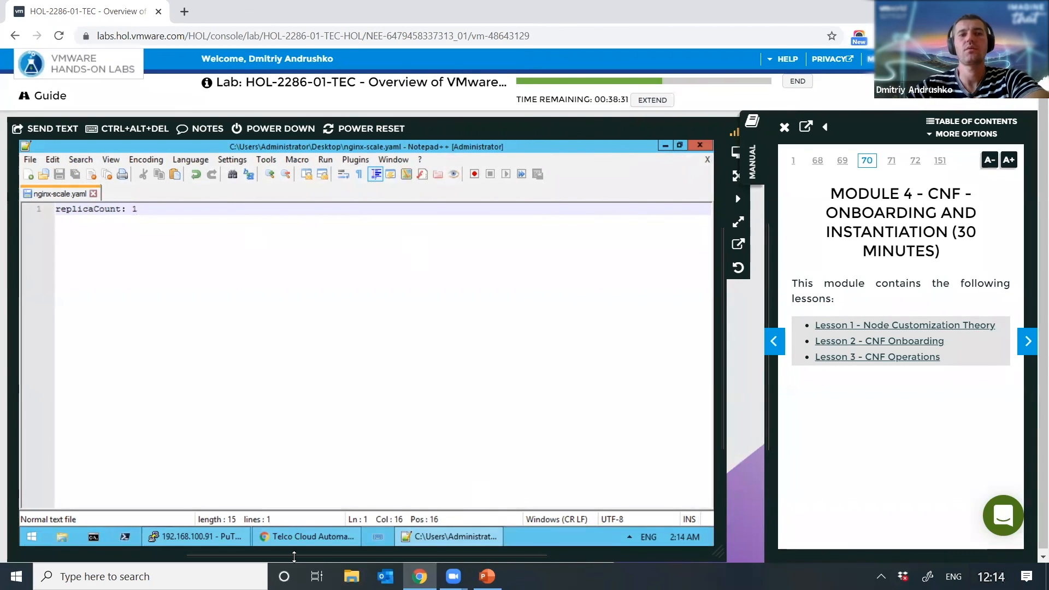
{"action": "left_click", "coordinate": [299, 536]}
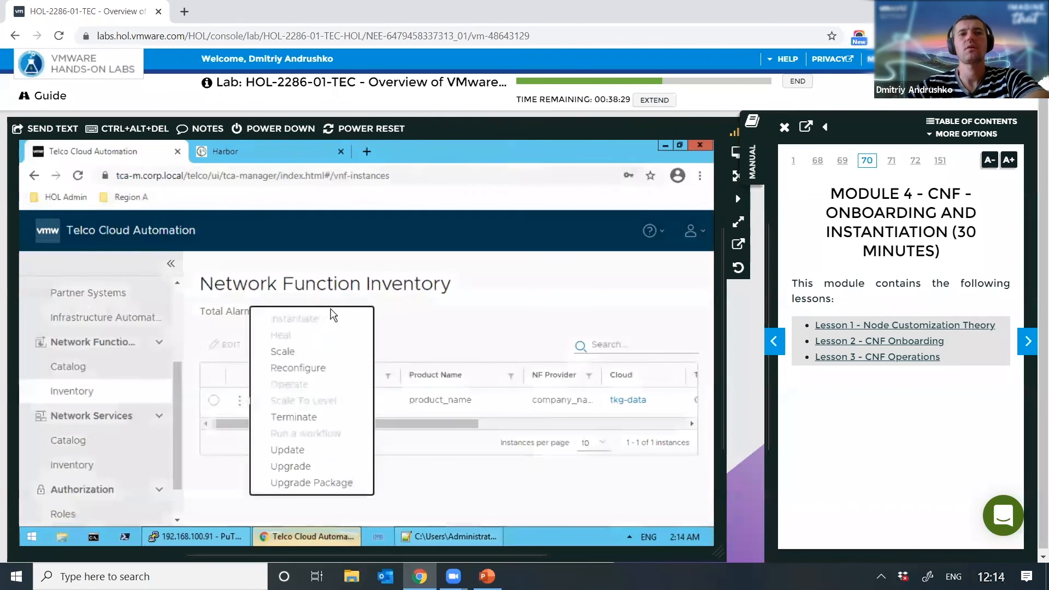
Step: Scale nginx with nginx-scale.yaml as helm1's overrides and finish the wizard
{"action": "left_click", "coordinate": [290, 353]}
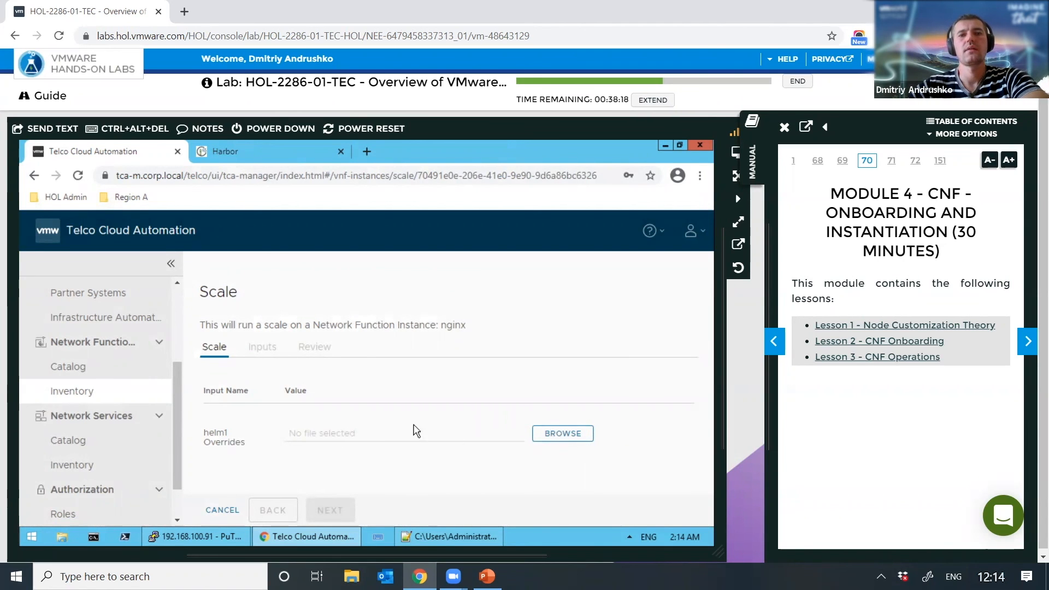
{"action": "left_click", "coordinate": [557, 440]}
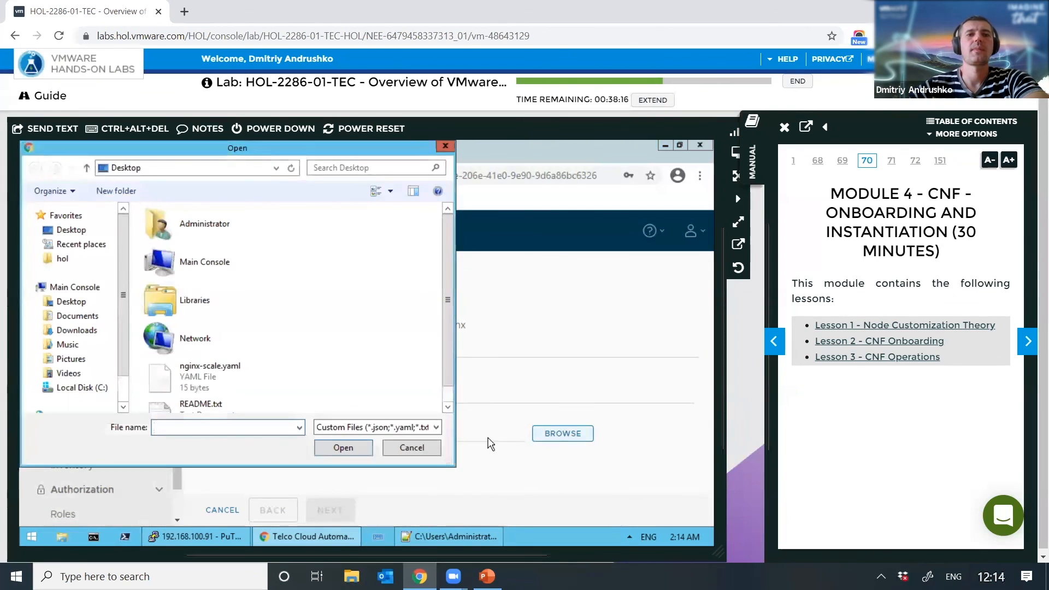
{"action": "left_click", "coordinate": [191, 381]}
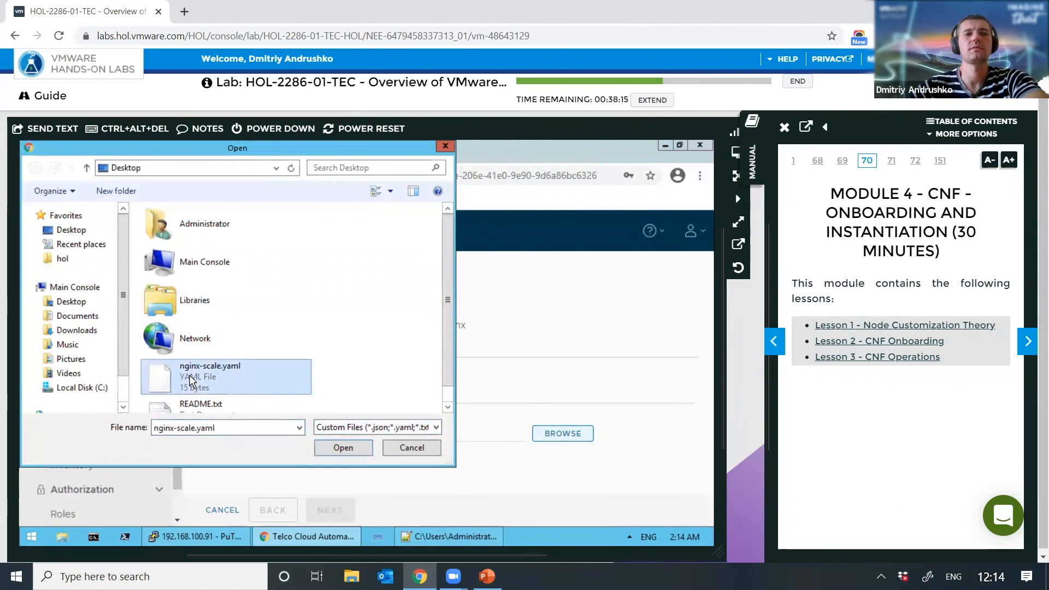
{"action": "double_click", "coordinate": [192, 381]}
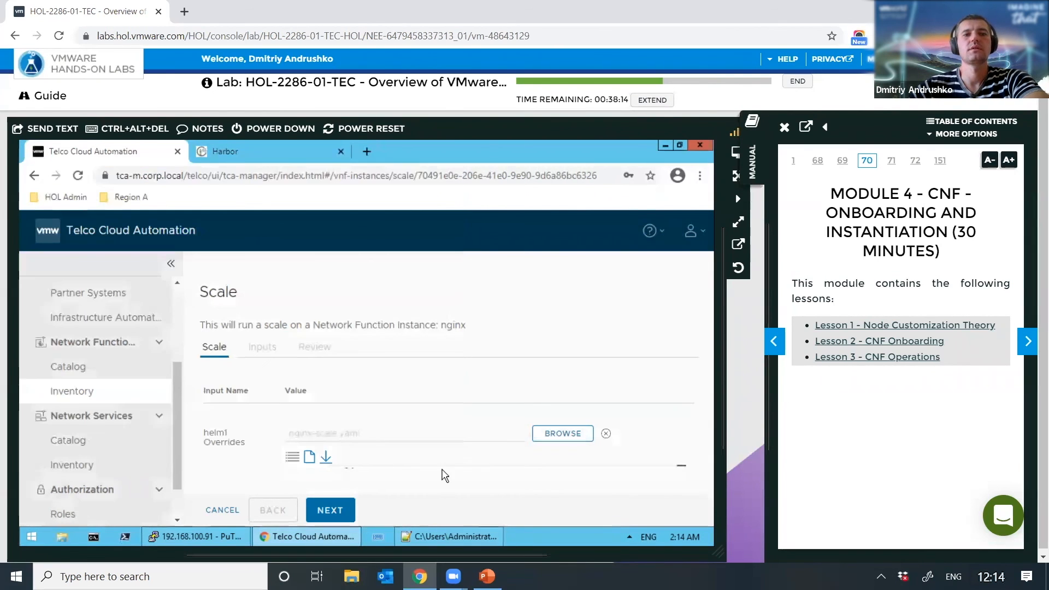
{"action": "left_click", "coordinate": [340, 509]}
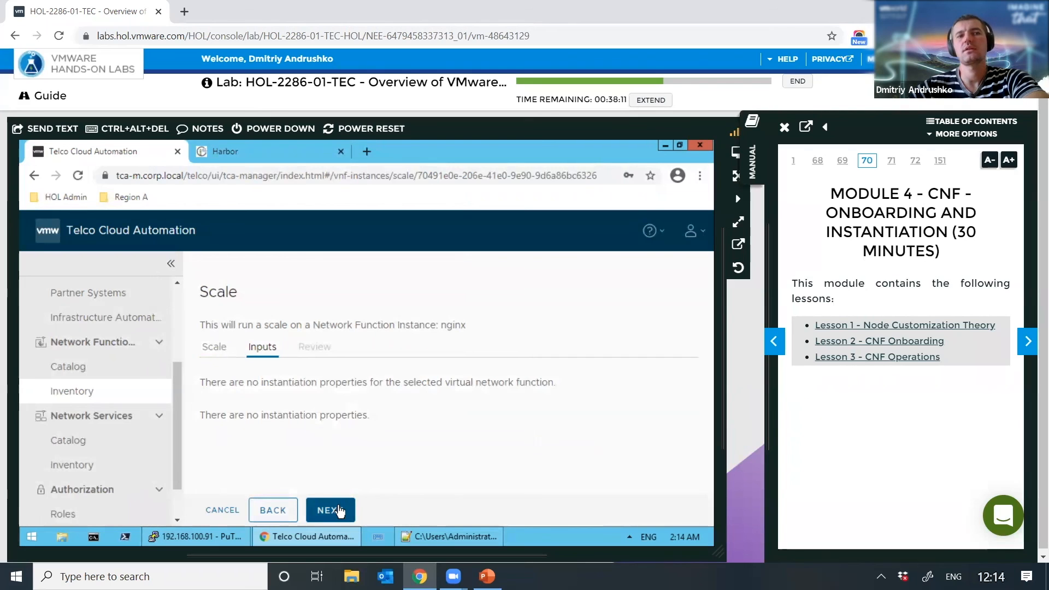
{"action": "left_click", "coordinate": [340, 510]}
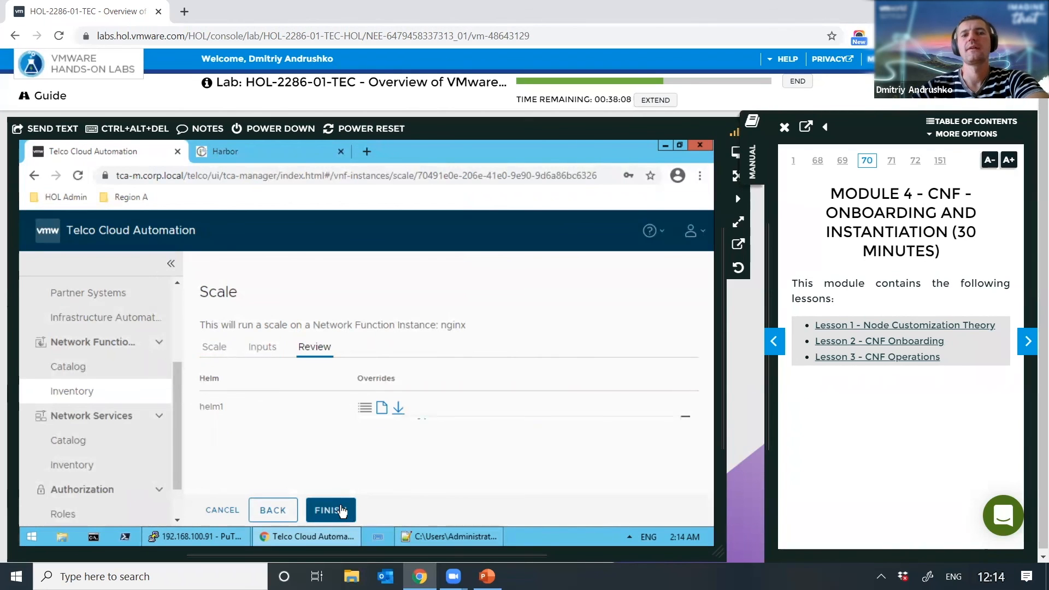
{"action": "left_click", "coordinate": [341, 509]}
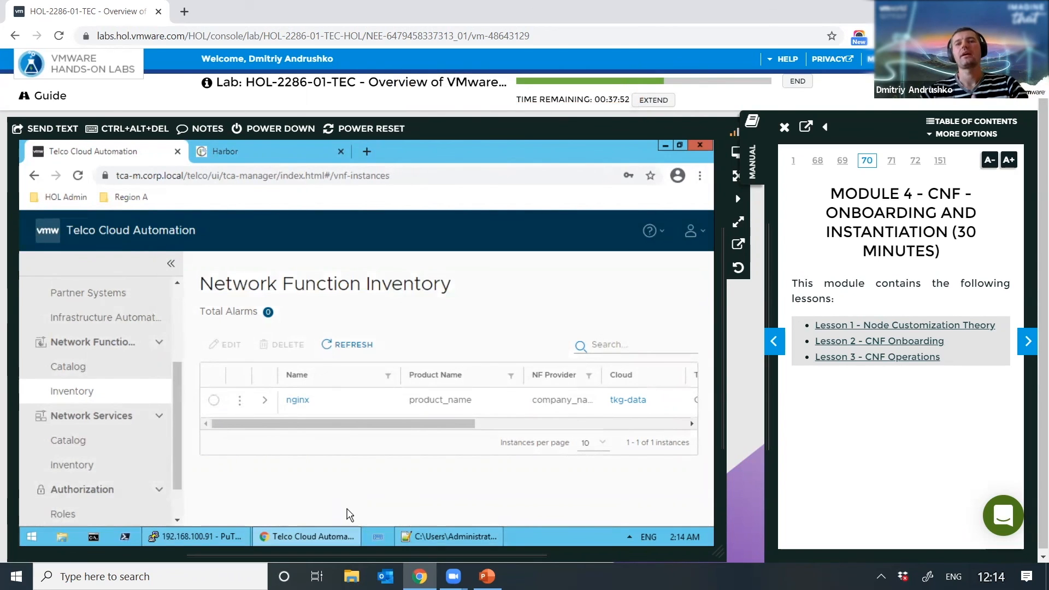
{"action": "left_click", "coordinate": [265, 402]}
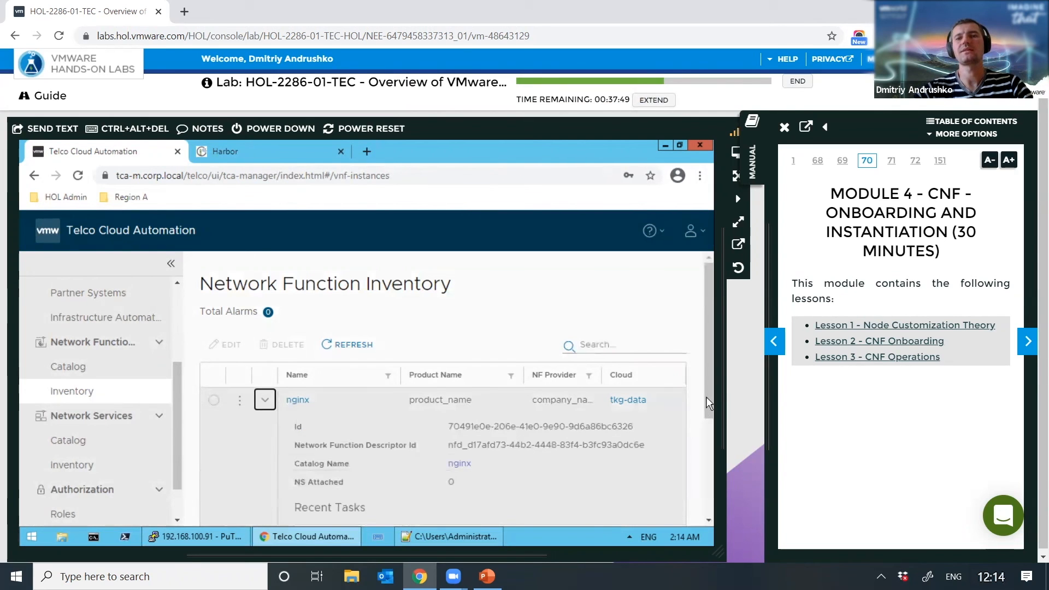
{"action": "scroll", "coordinate": [718, 432], "scroll_direction": "down", "scroll_amount": 3}
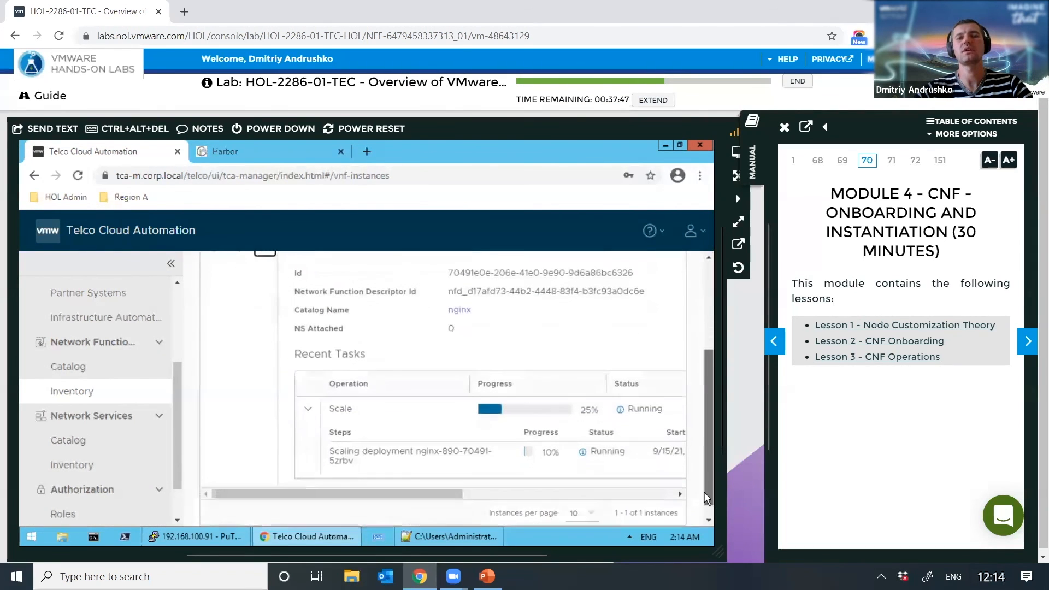
{"action": "scroll", "coordinate": [432, 480], "scroll_direction": "down", "scroll_amount": 1}
{"action": "left_click_drag", "start_coordinate": [469, 481], "coordinate": [404, 482]}
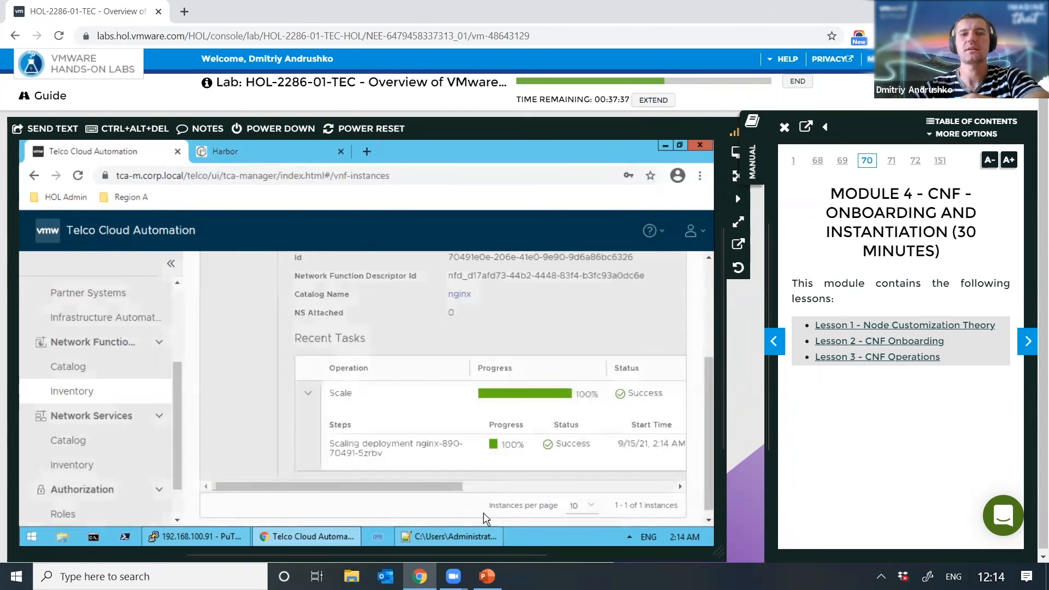
Step: Rerun kubectl get po -n nf to confirm one nginx pod Running, then return to TCA
{"action": "left_click", "coordinate": [211, 542]}
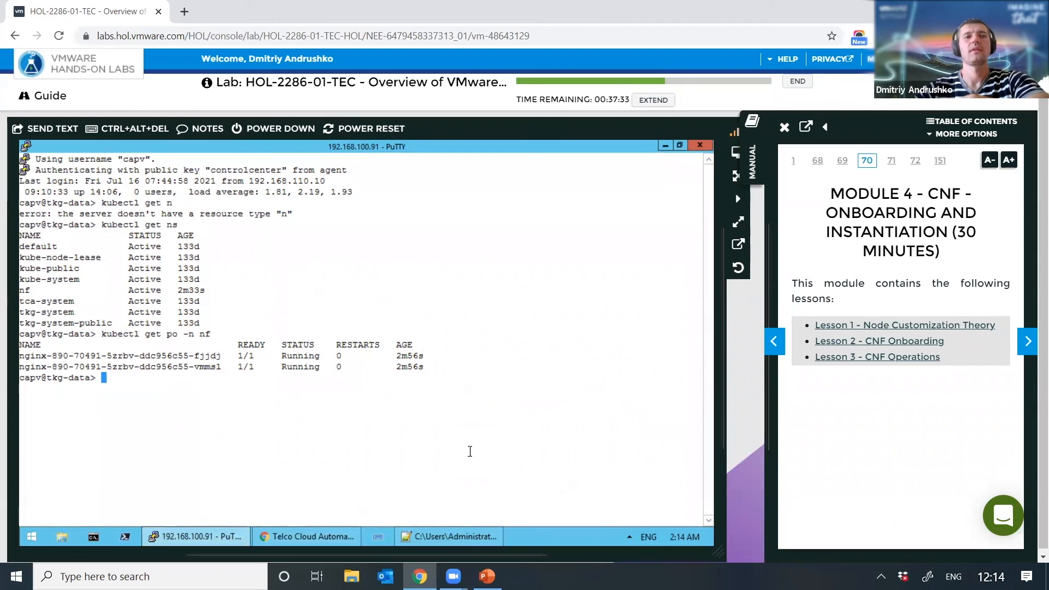
{"action": "key", "text": "Up"}
{"action": "key", "text": "Return"}
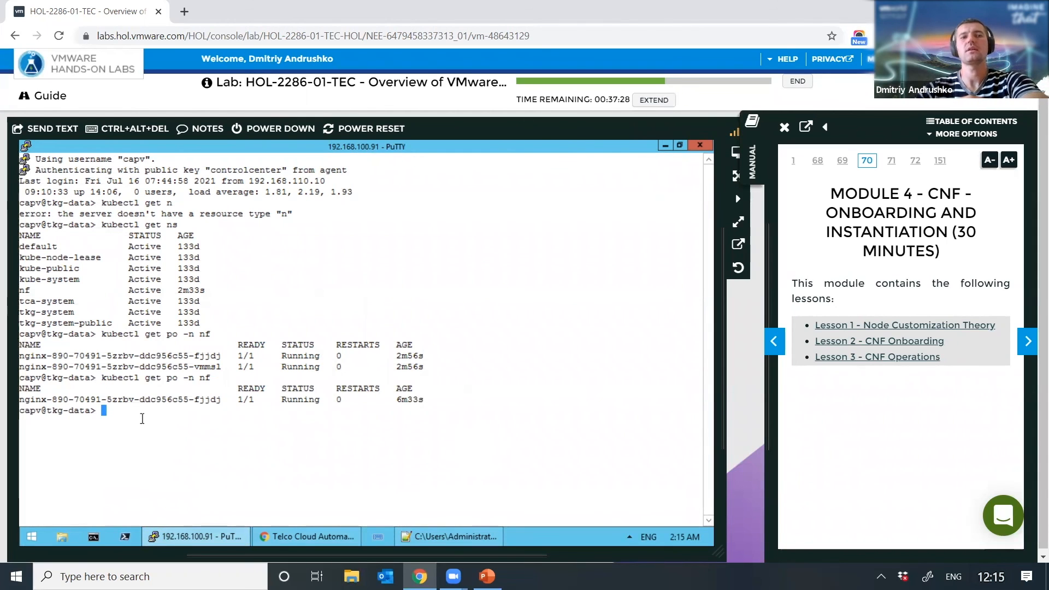
{"action": "left_click_drag", "start_coordinate": [127, 405], "coordinate": [428, 409]}
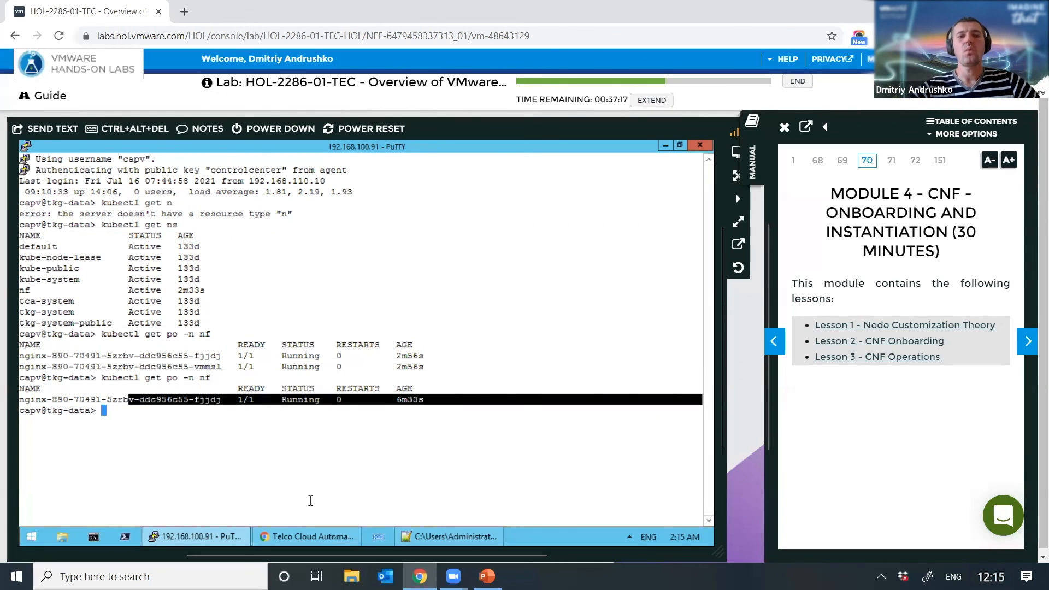
{"action": "left_click", "coordinate": [304, 539]}
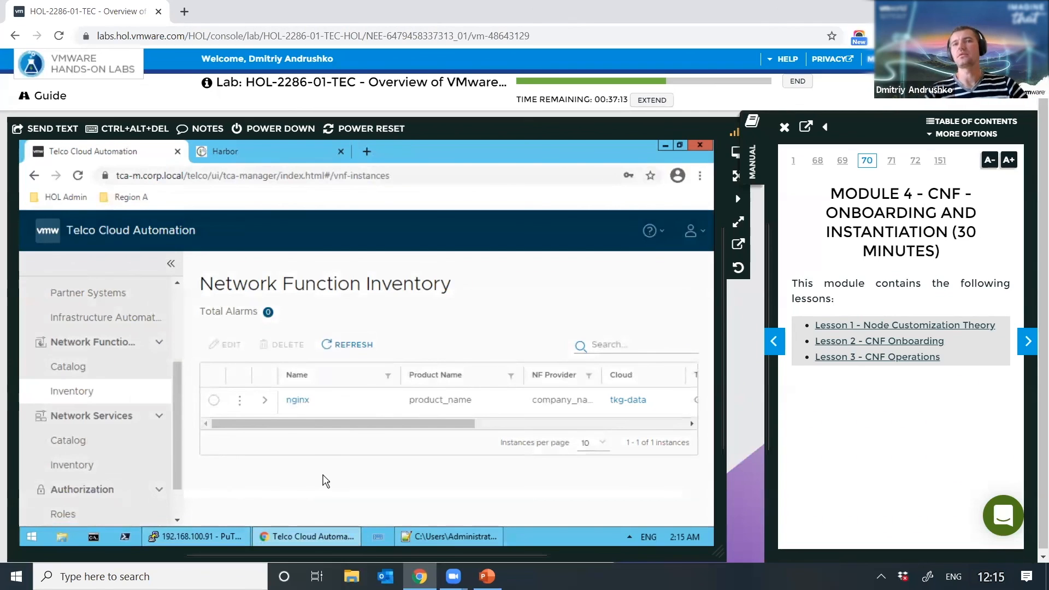
Step: Terminate the nginx network function instance from its actions menu
{"action": "left_click", "coordinate": [239, 399]}
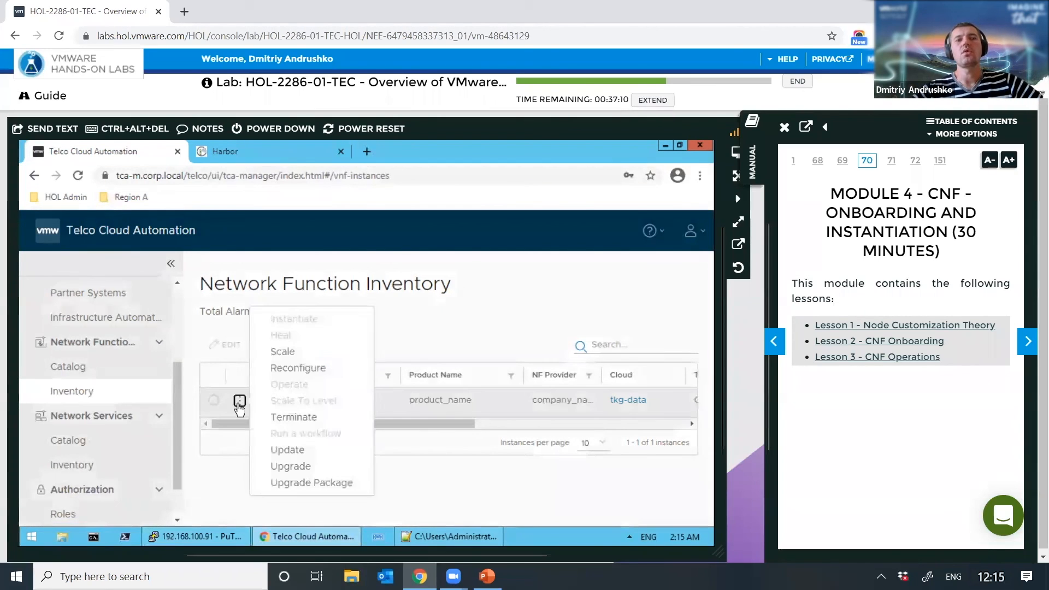
{"action": "left_click", "coordinate": [306, 417]}
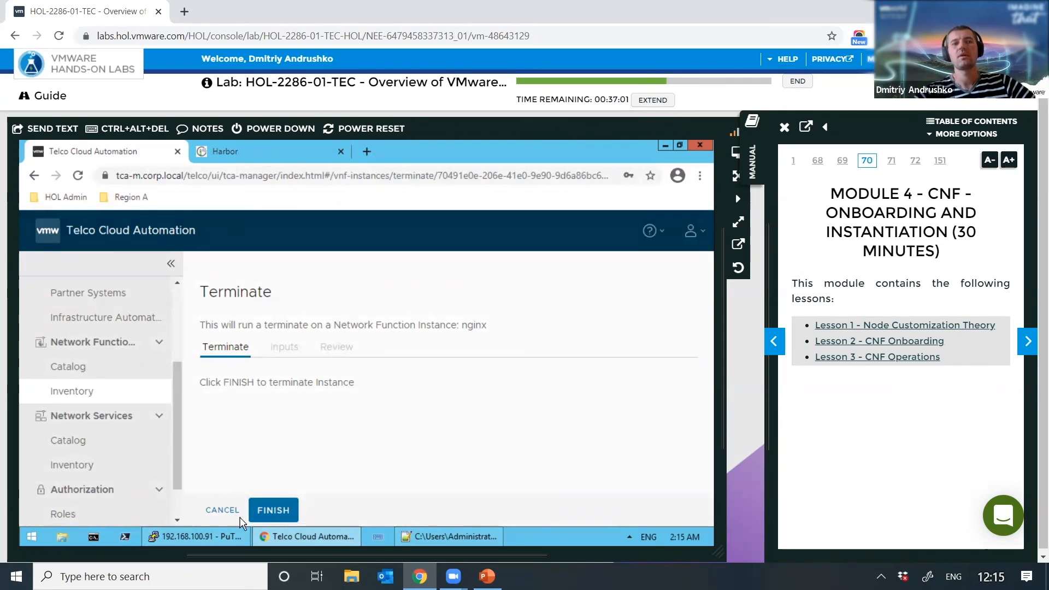
{"action": "left_click", "coordinate": [278, 509]}
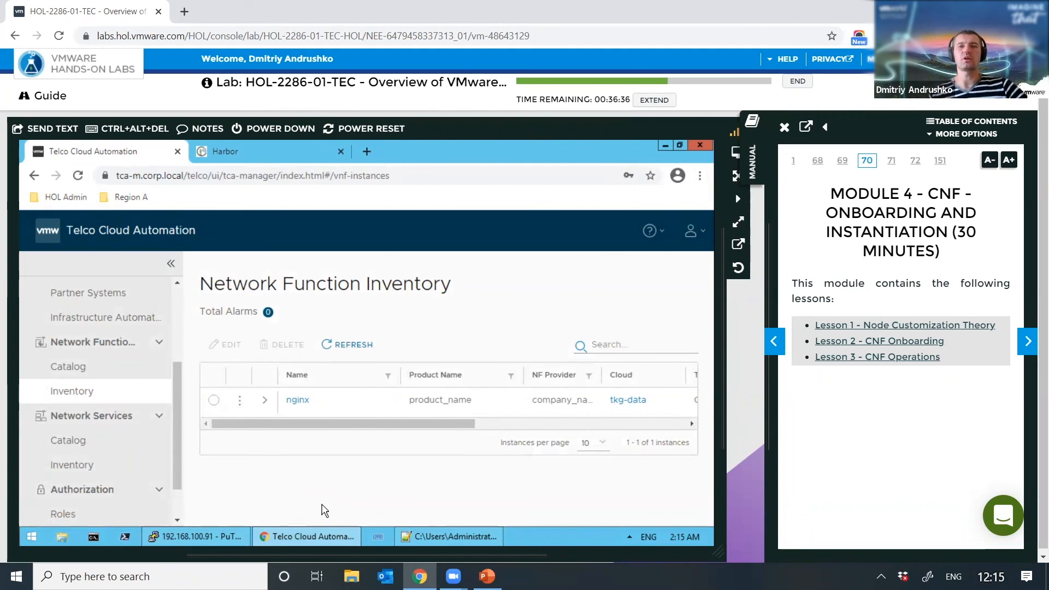
Step: Expand the nginx row to check that the TERMINATE task, including Terminating Helm helm1, reached 100% Success
{"action": "left_click", "coordinate": [265, 400]}
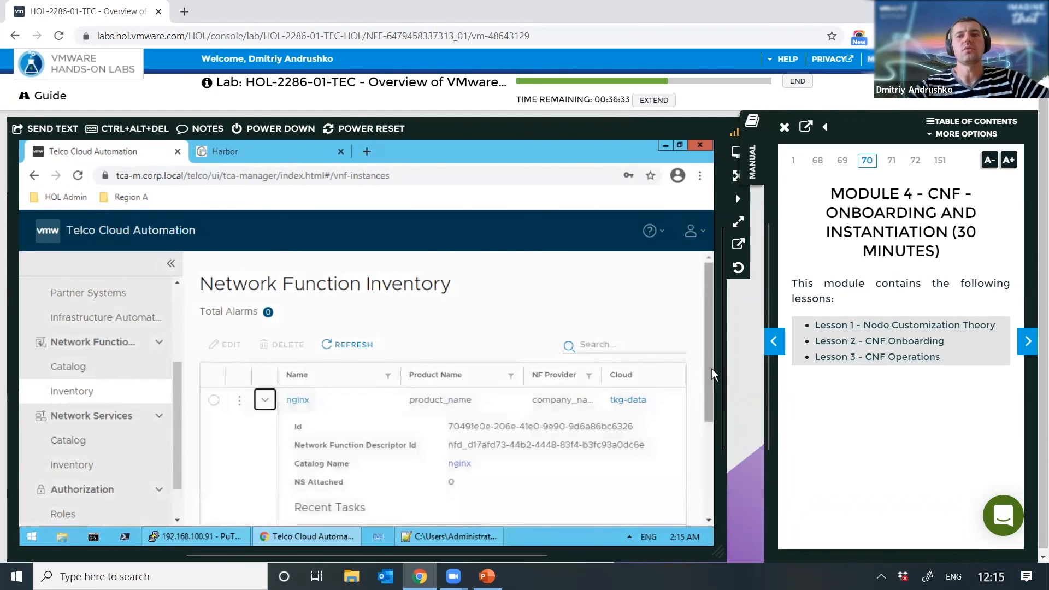
{"action": "scroll", "coordinate": [713, 437], "scroll_direction": "down", "scroll_amount": 3}
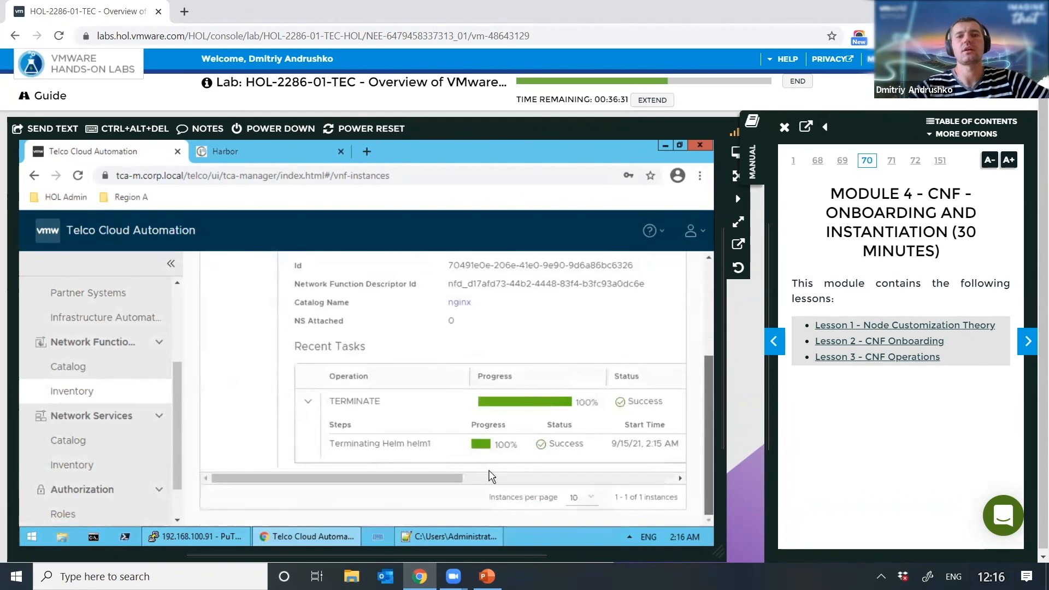
{"action": "scroll", "coordinate": [464, 459], "scroll_direction": "up", "scroll_amount": 3}
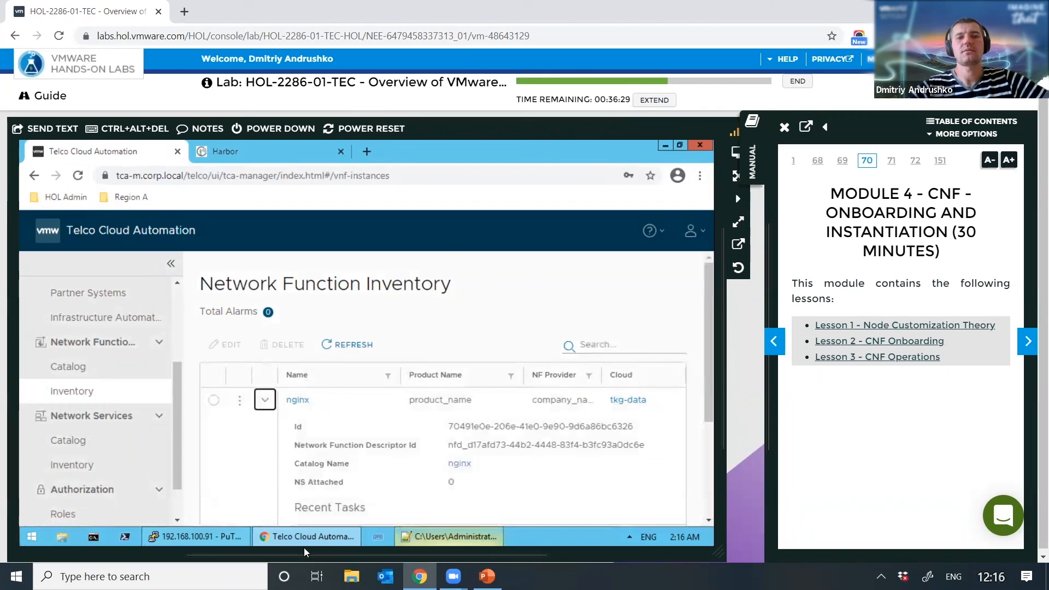
Step: Rerun kubectl get po -n nf in PuTTY to confirm 'No resources found'
{"action": "left_click", "coordinate": [245, 536]}
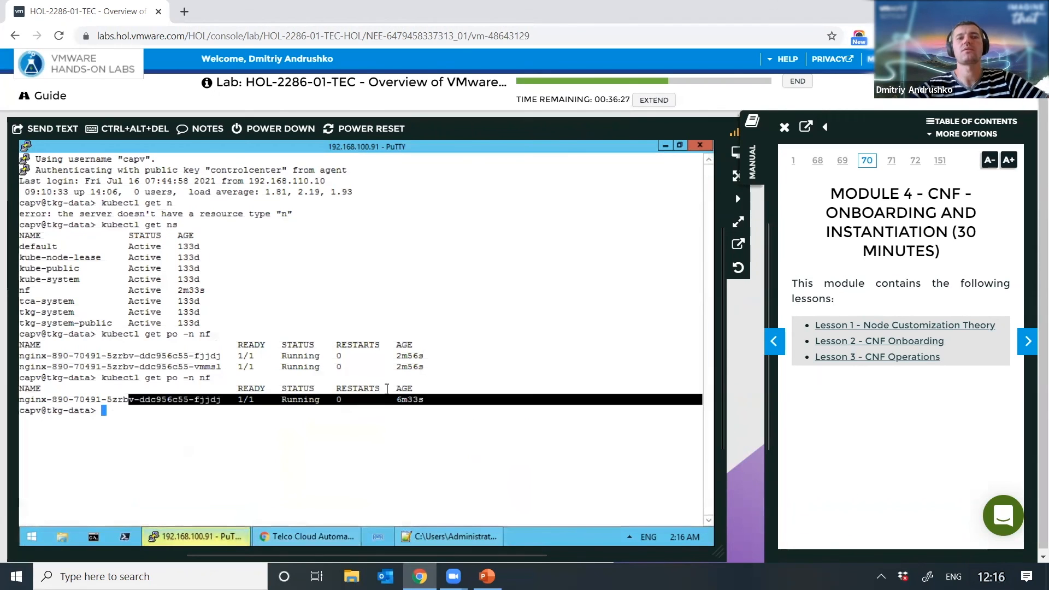
{"action": "key", "text": "Up"}
{"action": "key", "text": "Return"}
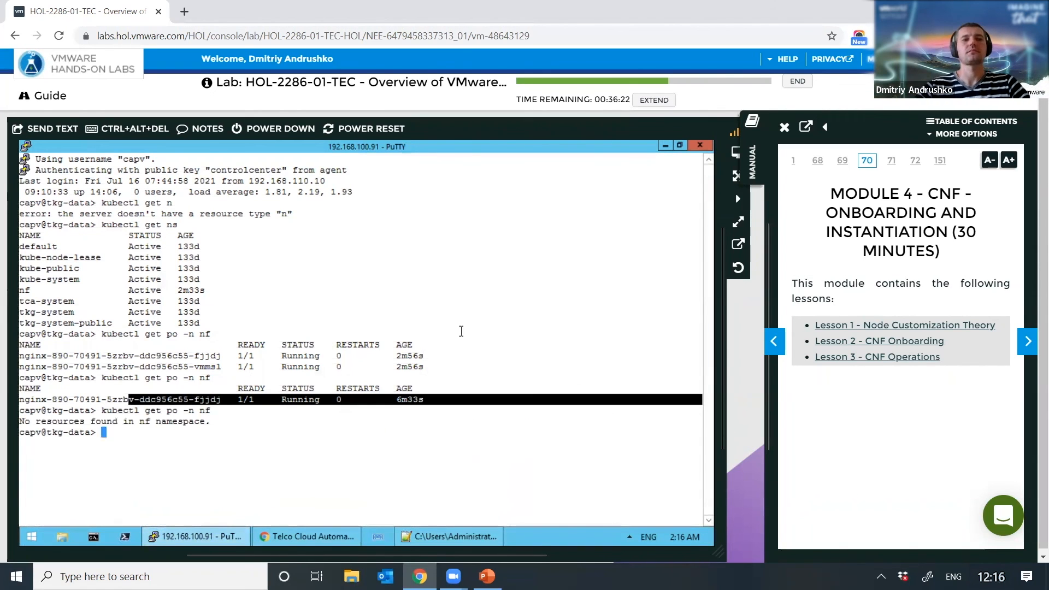
{"action": "left_click", "coordinate": [188, 432]}
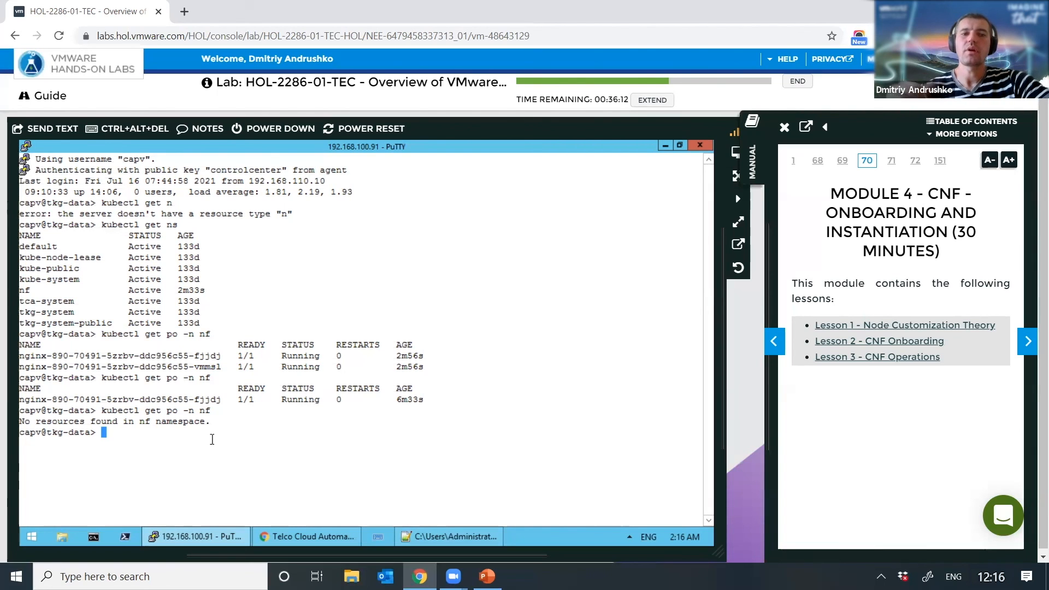
{"action": "left_click", "coordinate": [282, 534]}
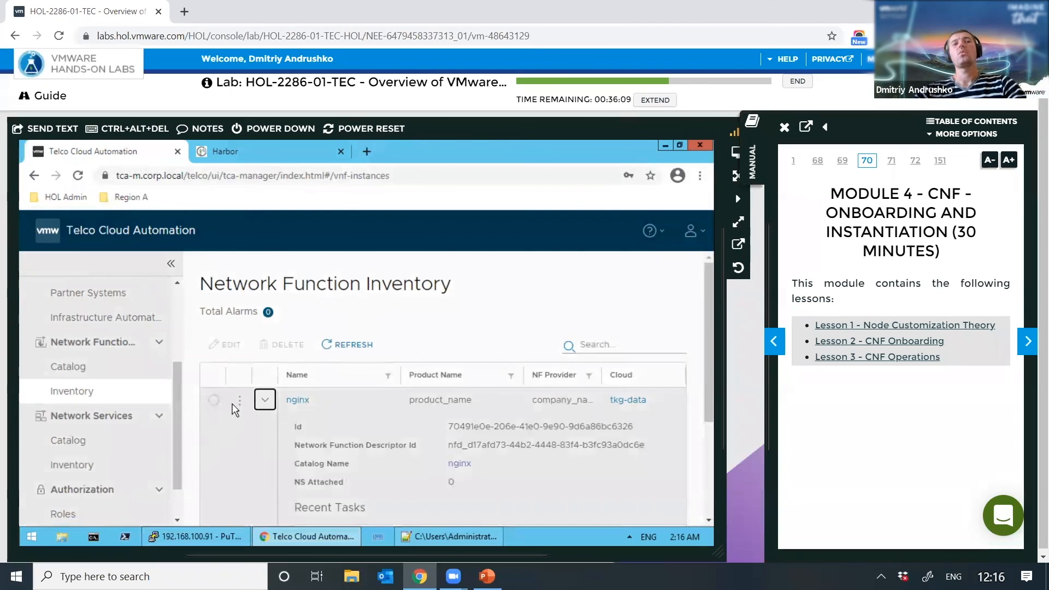
Step: Delete the nginx instance from Network Function Inventory, leaving 0 instances
{"action": "left_click", "coordinate": [212, 401]}
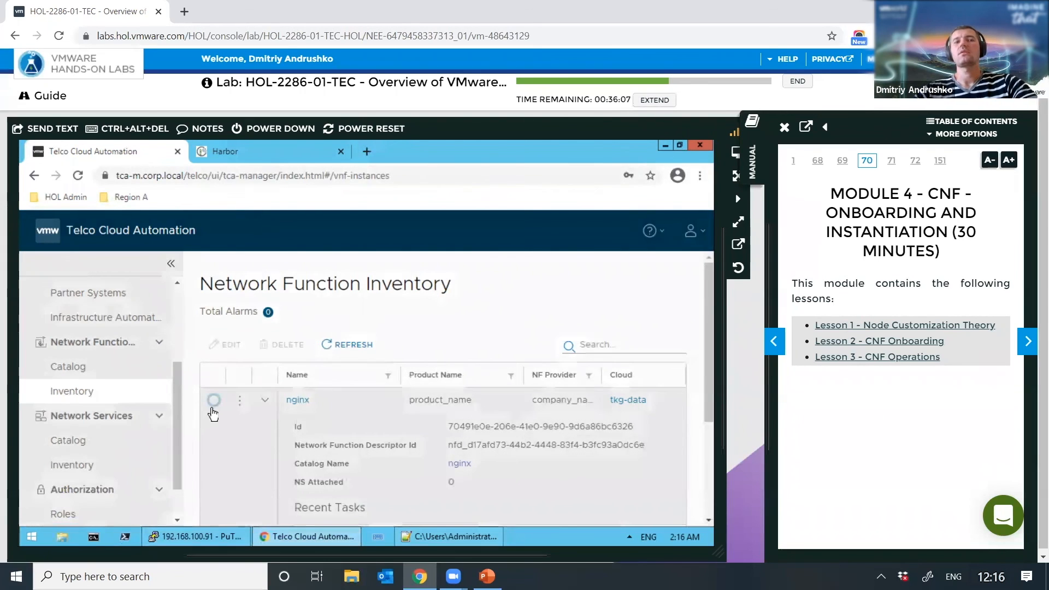
{"action": "left_click", "coordinate": [265, 403]}
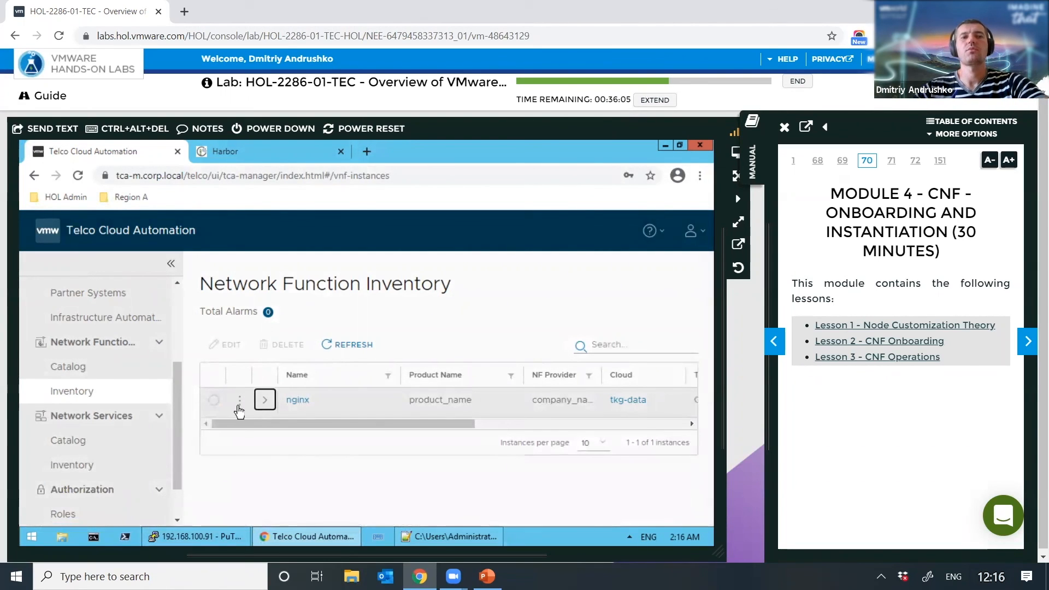
{"action": "left_click", "coordinate": [214, 403]}
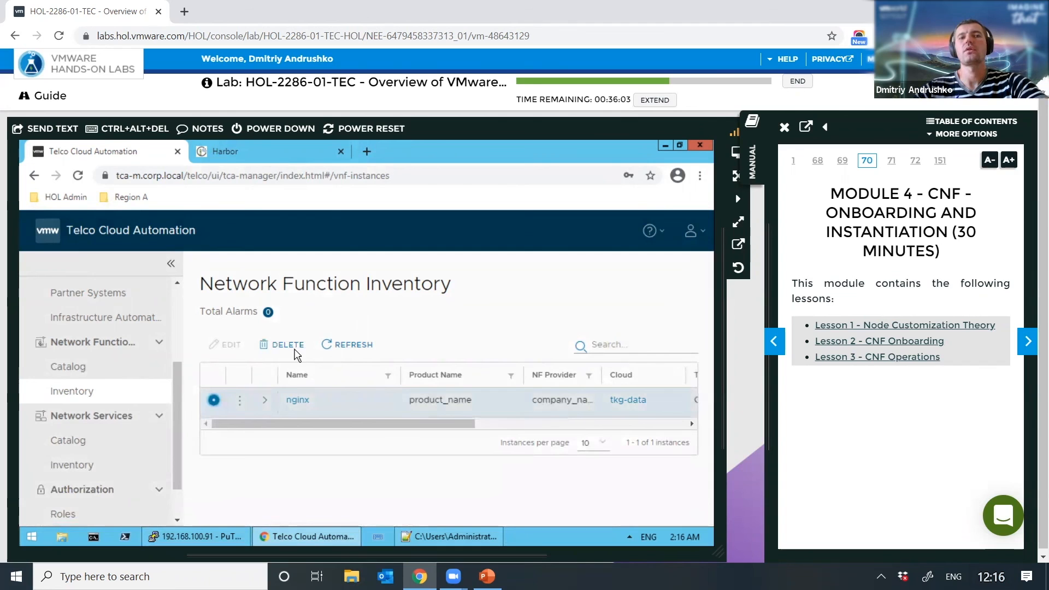
{"action": "left_click", "coordinate": [282, 345]}
{"action": "left_click", "coordinate": [622, 402]}
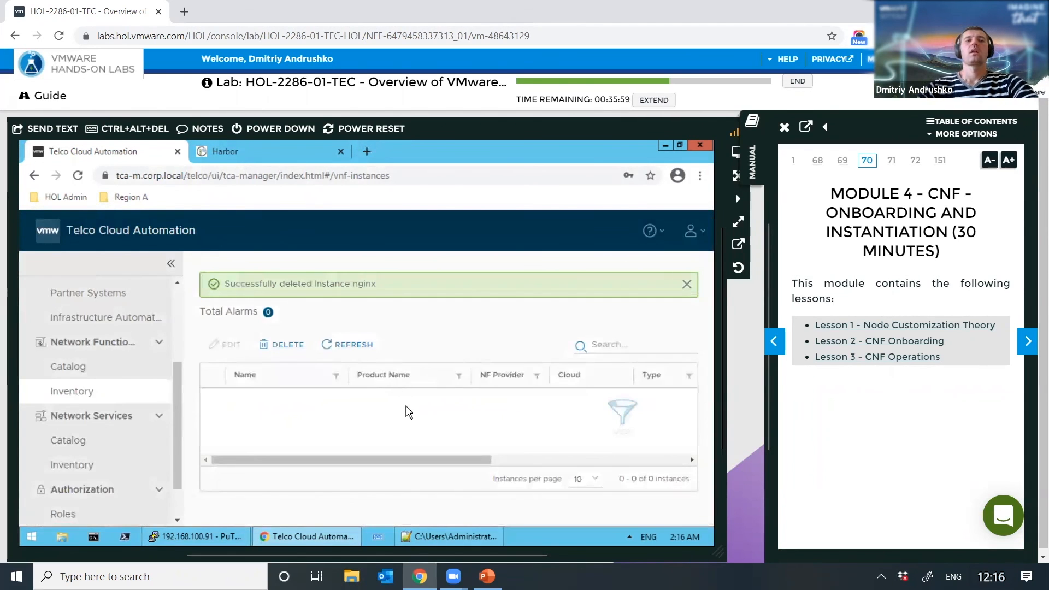